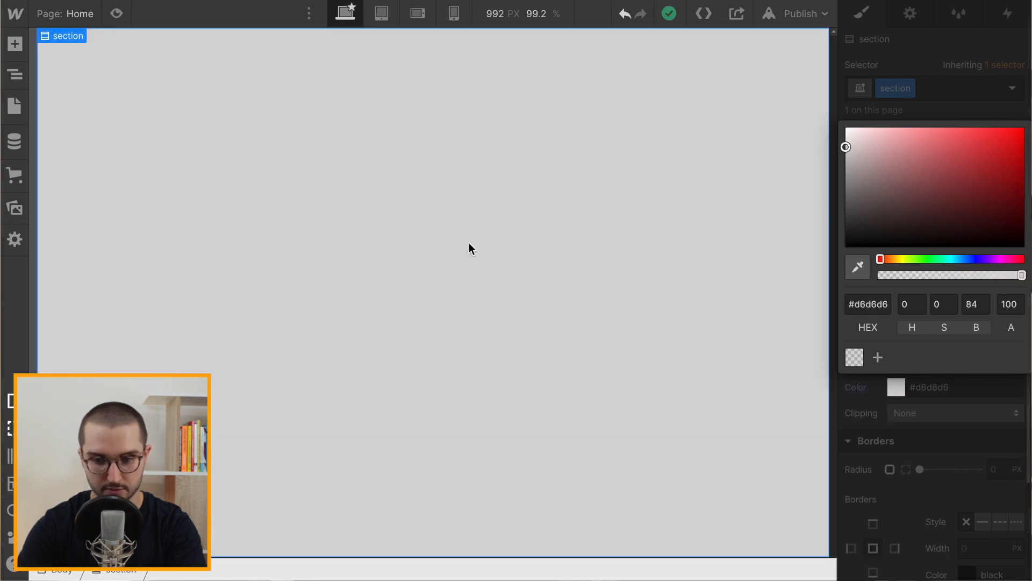
Step: Set the section's layout to horizontal flex with its children centered in both alignment and justification
left_click(988, 402)
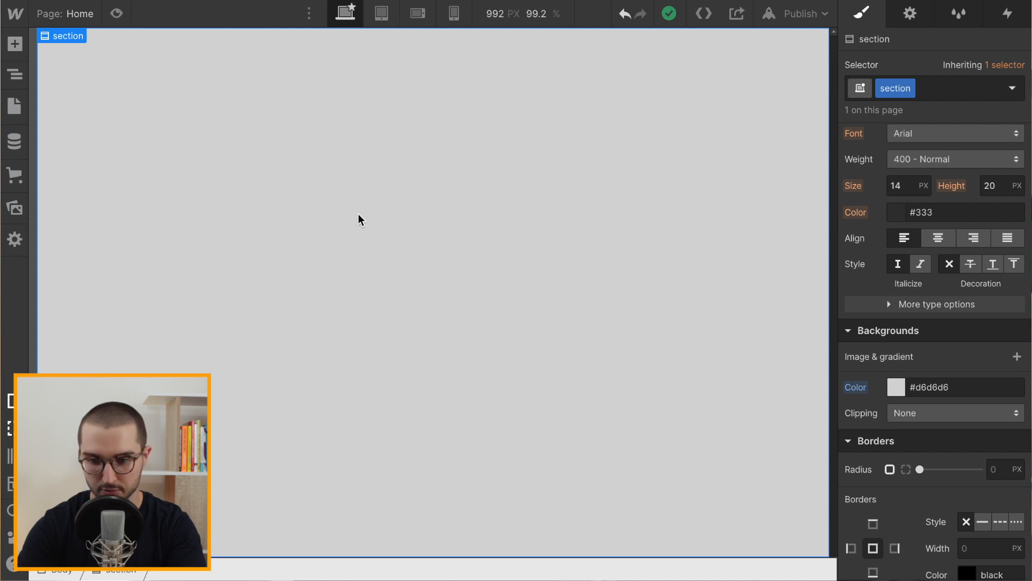
scroll(866, 210, "up", 5)
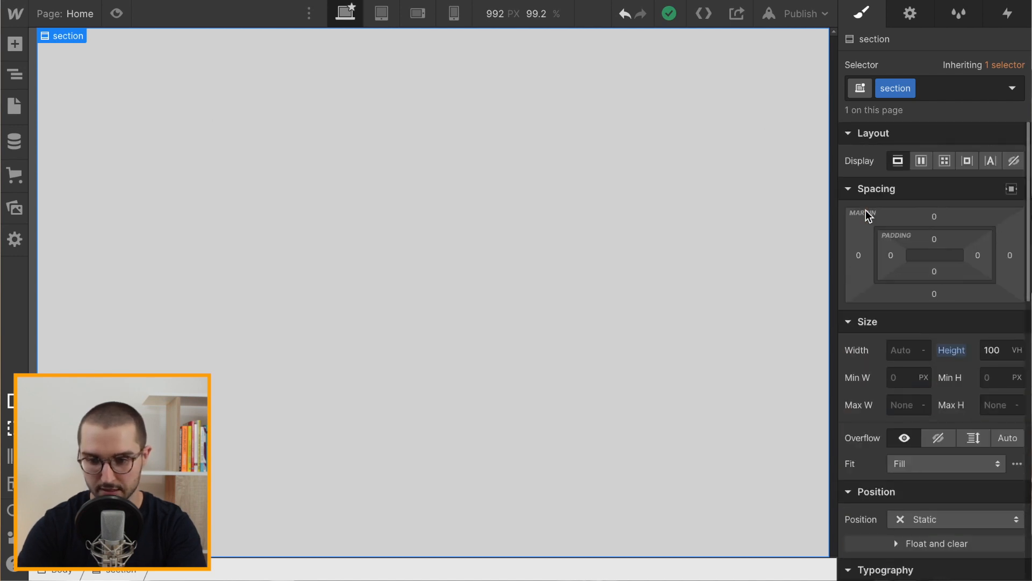
left_click(920, 160)
left_click(926, 221)
left_click(925, 242)
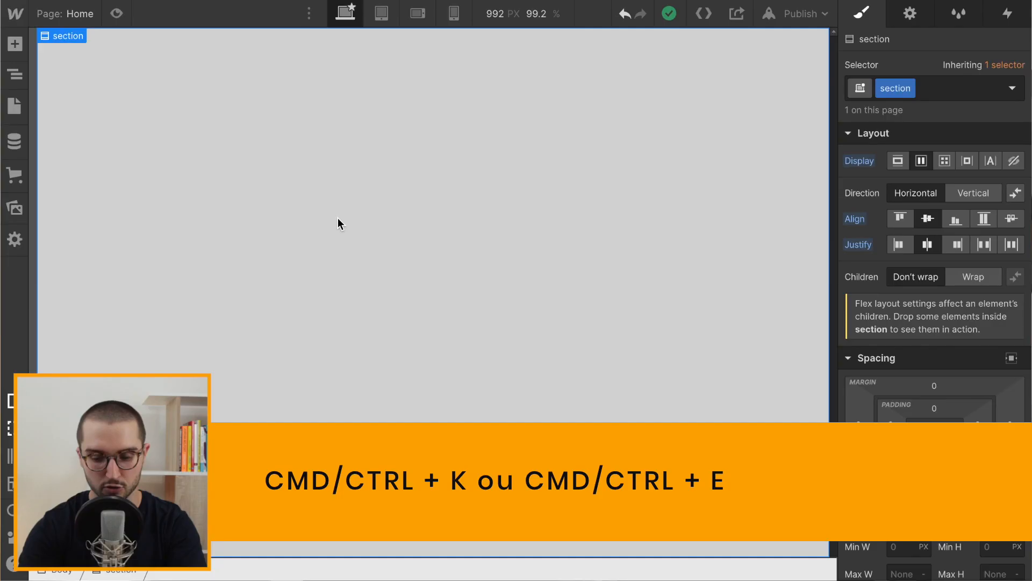
Step: Add a Link Block inside the section
key("ctrl+k")
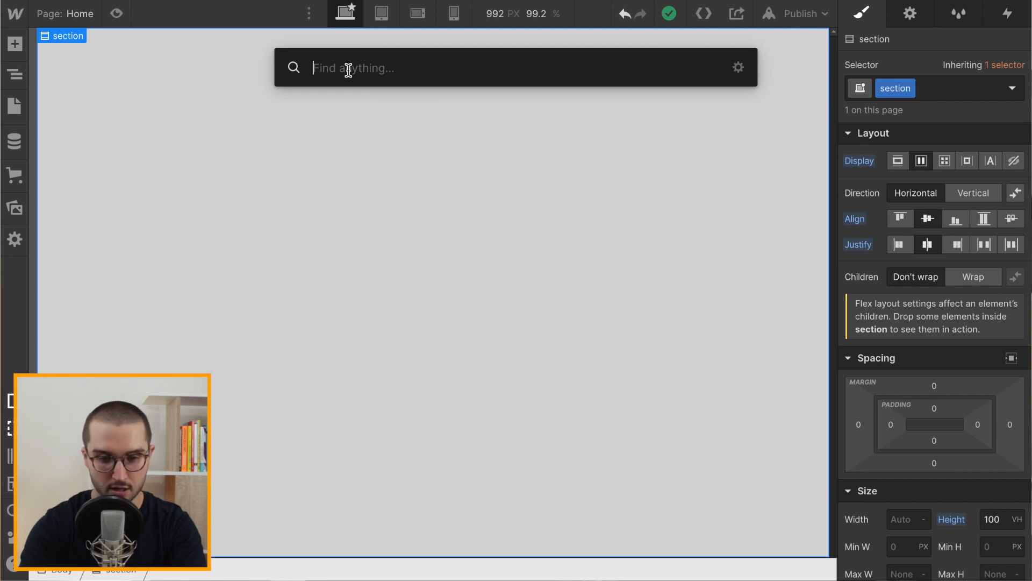
type("div")
key("BackSpace")
key("BackSpace")
key("BackSpace")
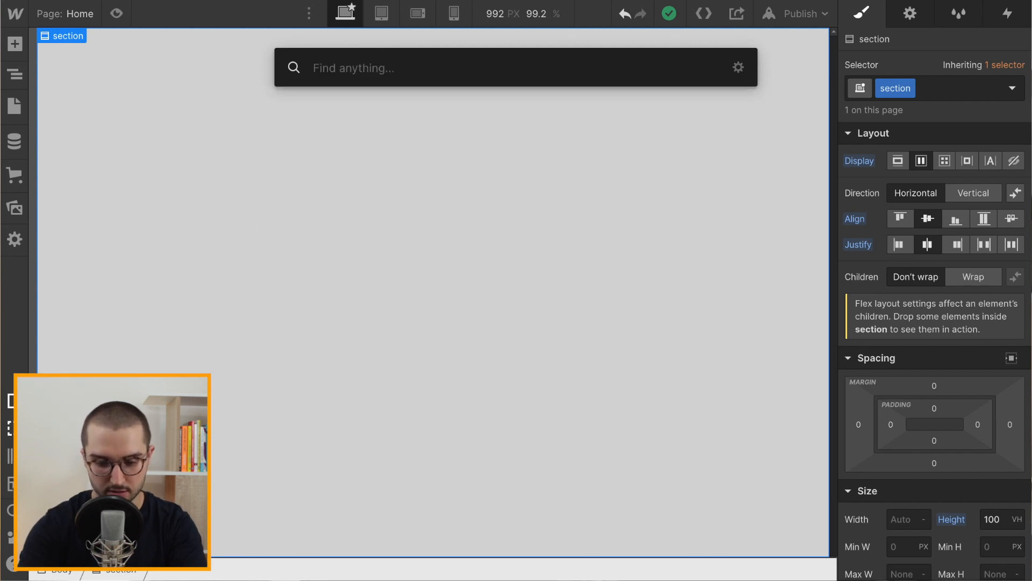
type("lin")
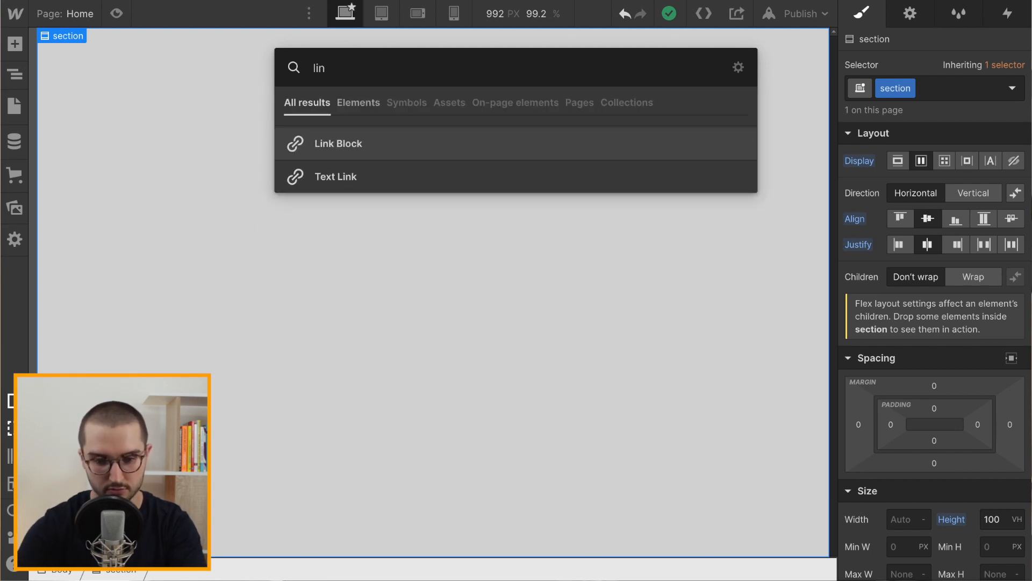
key("Return")
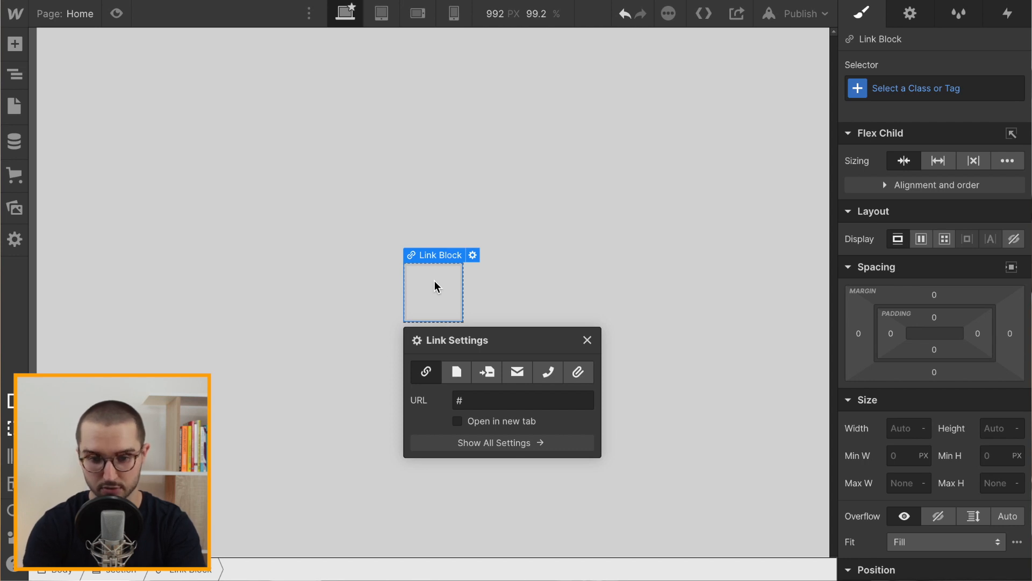
left_click(14, 45)
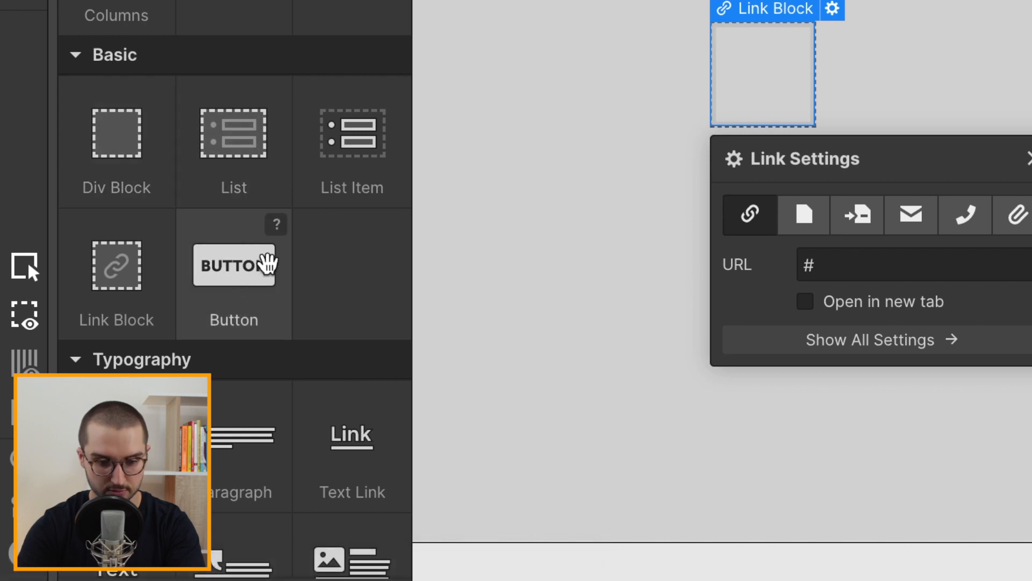
left_click(458, 174)
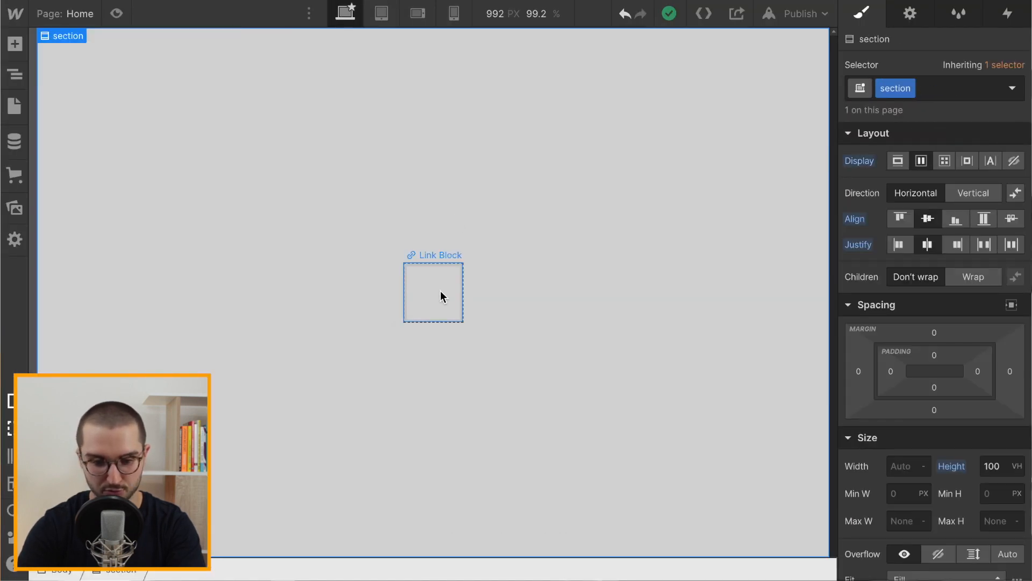
Step: Create the class "bouton" on the Link Block
left_click(442, 291)
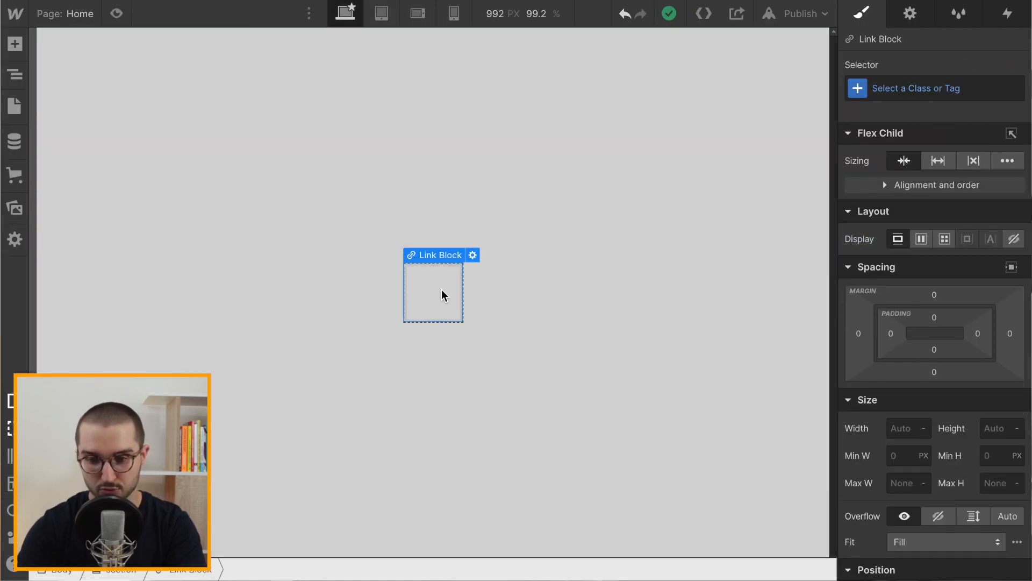
left_click(912, 87)
type("bouton")
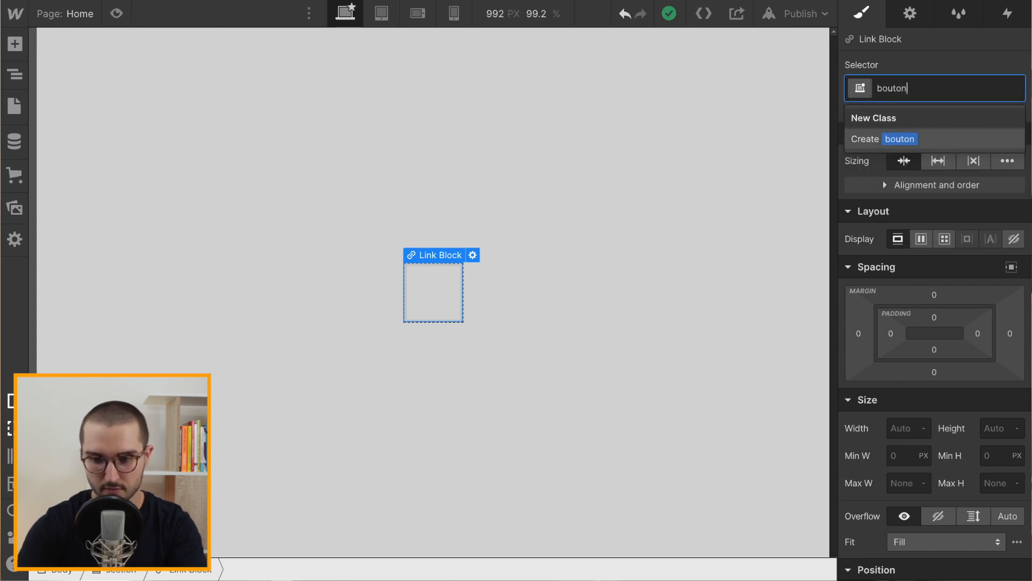
key("Return")
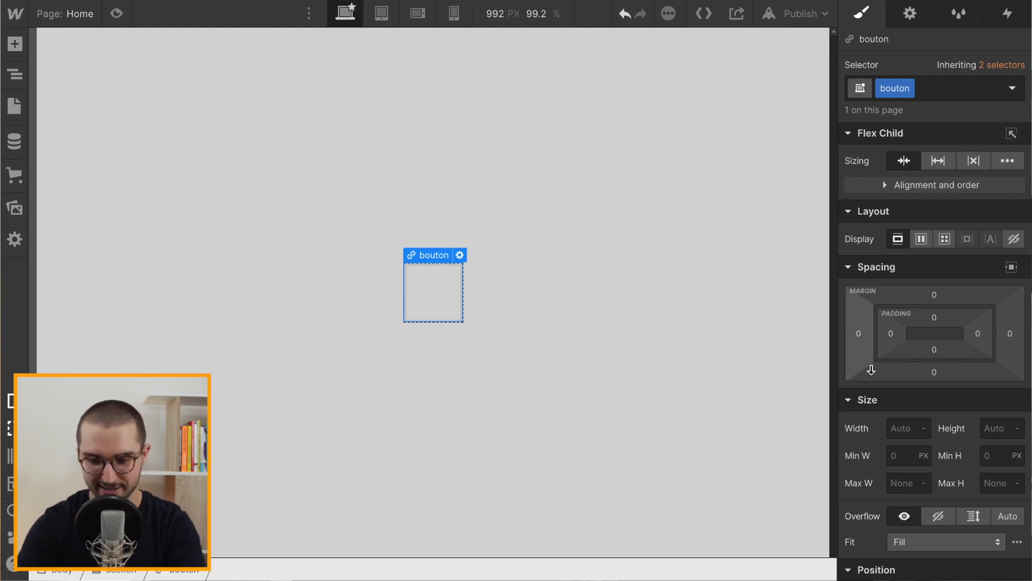
Step: Switch to the Fretlink website and sample the blue of its "Commencer avec Fretlink" button with the ColorPick Eyedropper
scroll(856, 428, "down", 5)
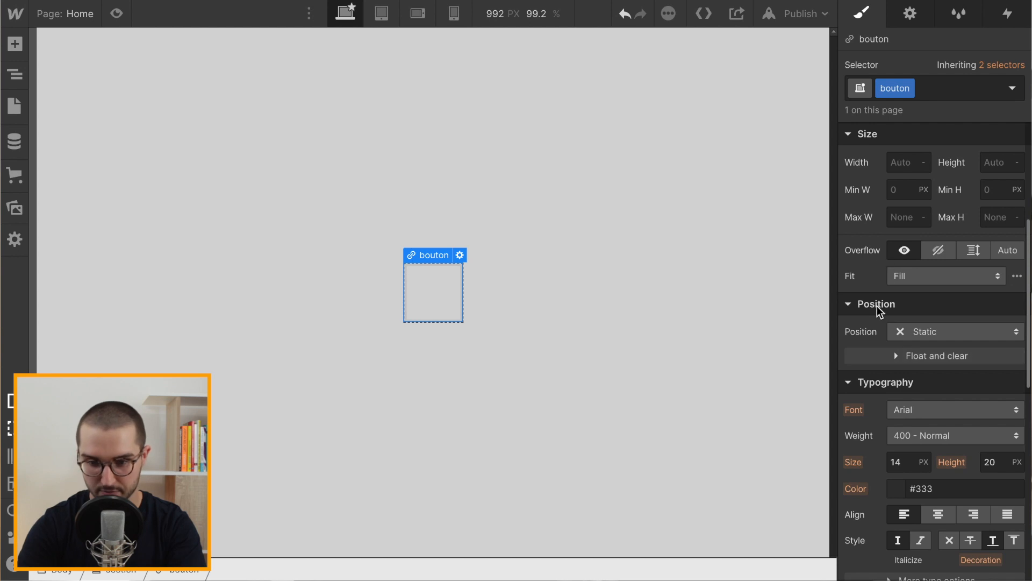
scroll(878, 306, "down", 1)
left_click(745, 0)
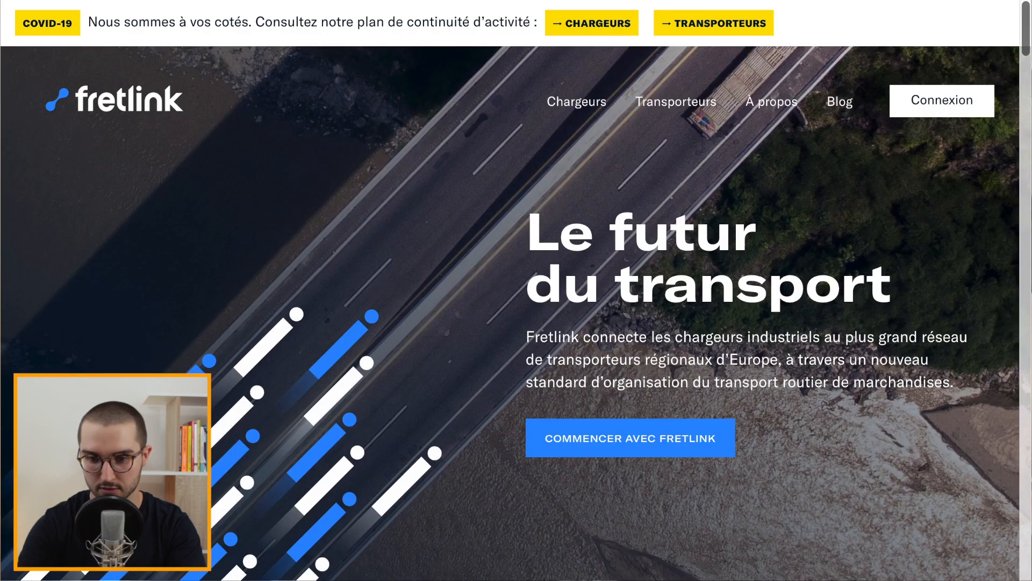
left_click(731, 0)
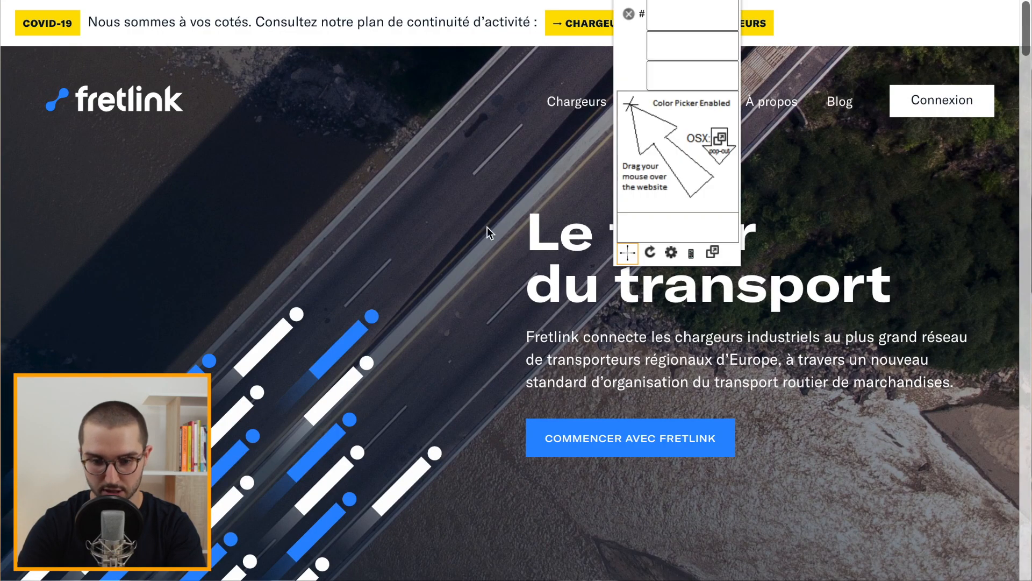
left_click(524, 419)
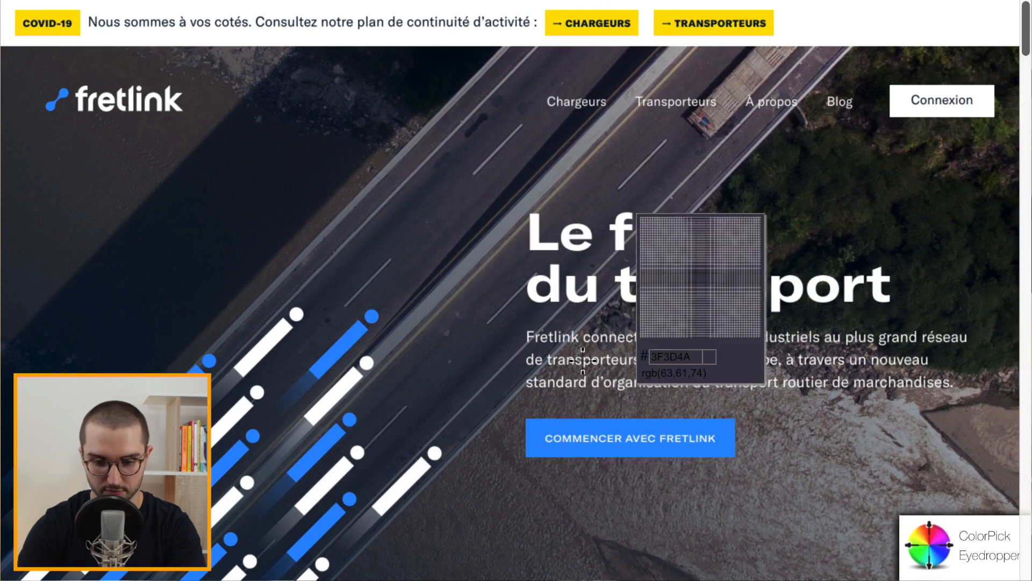
left_click(538, 426)
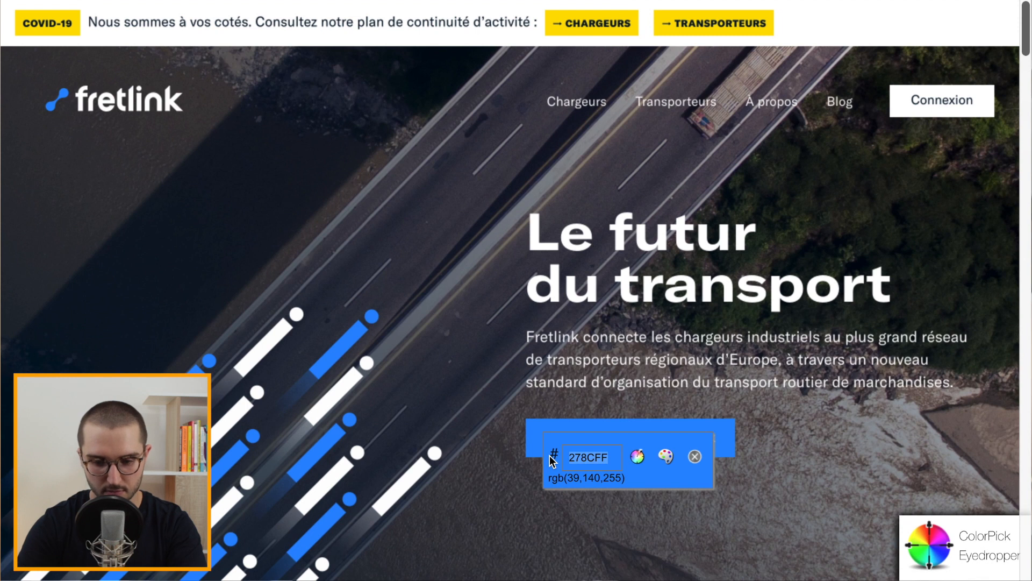
left_click(695, 455)
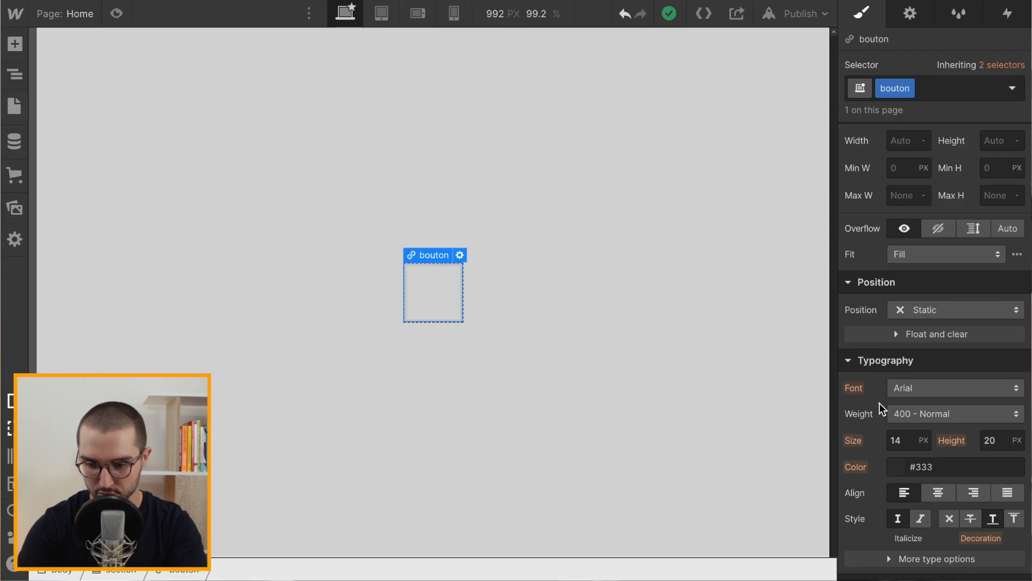
Step: In Webflow, set the background color of the bouton link block to #278cff
scroll(869, 401, "down", 5)
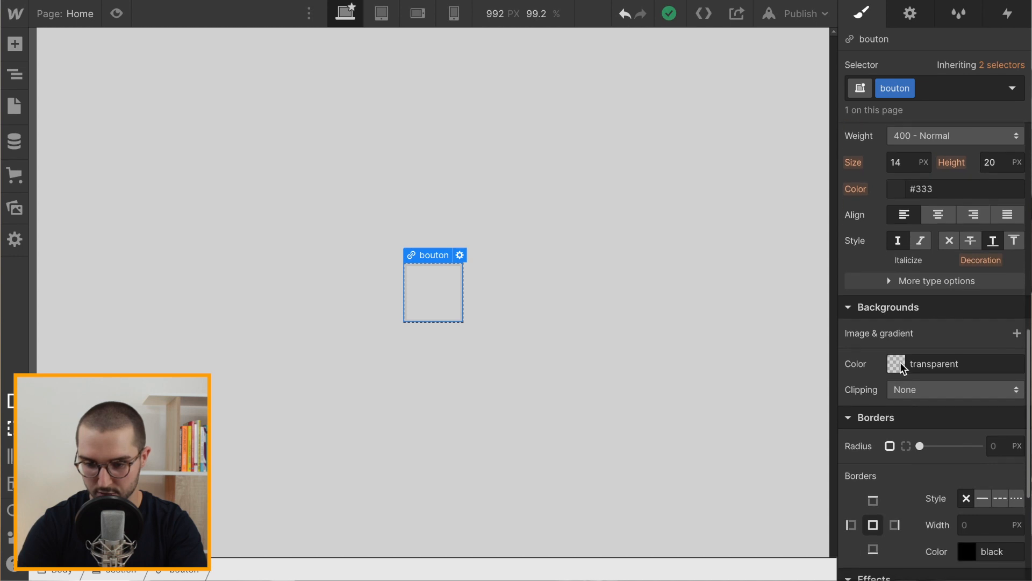
left_click(899, 364)
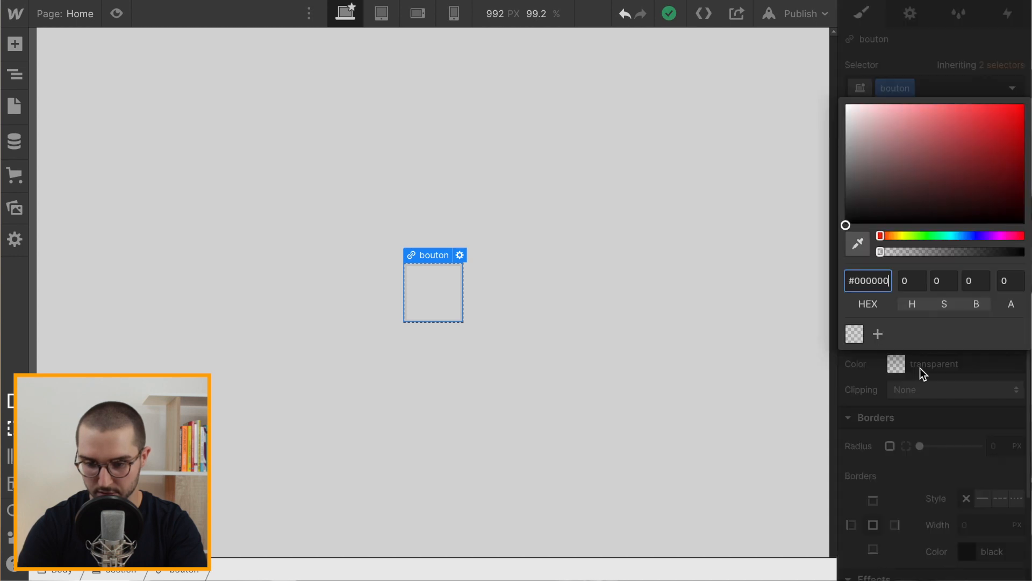
left_click(855, 281)
type("#278cff")
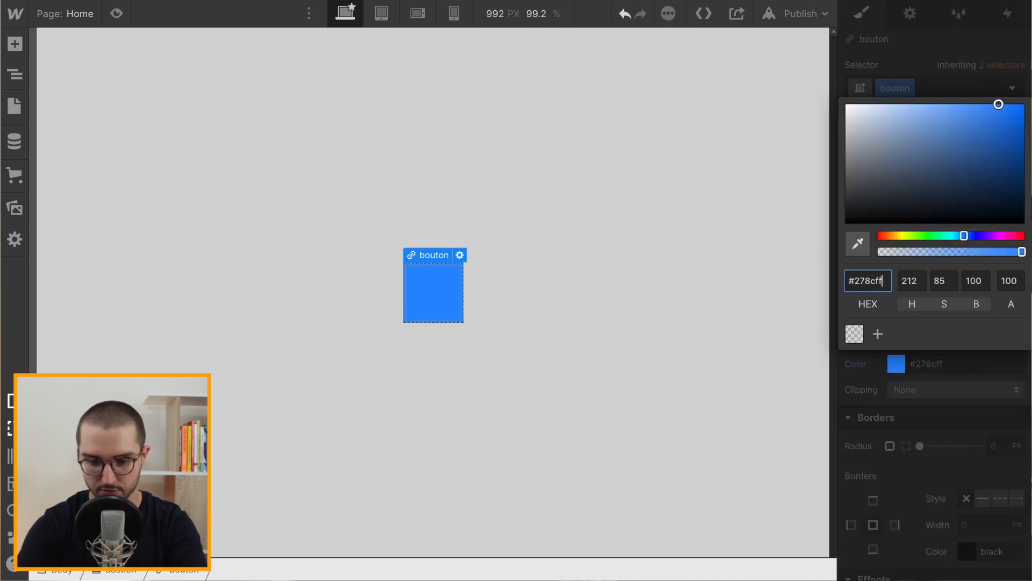
left_click(871, 372)
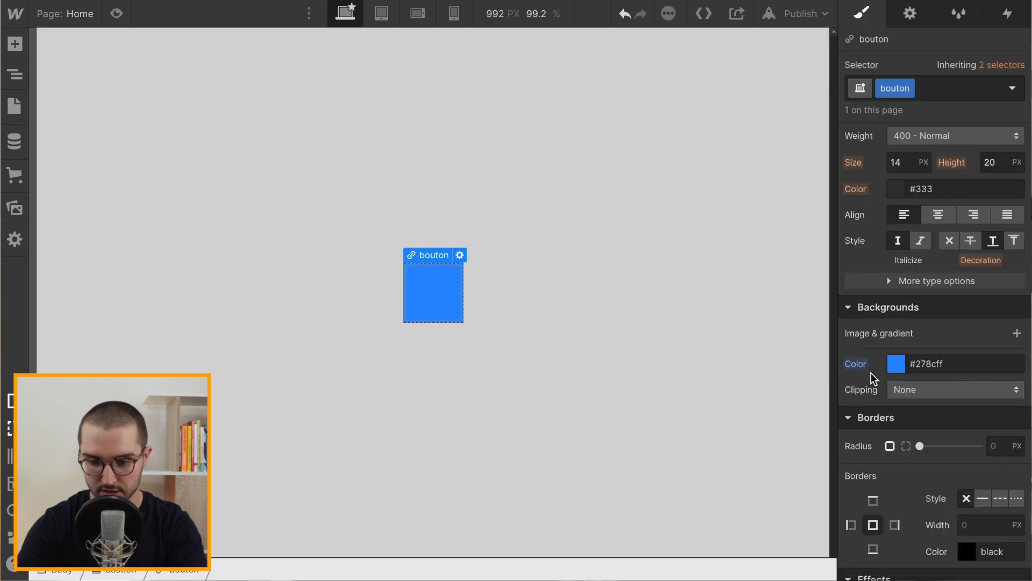
Step: Insert a Text Block inside the bouton link block and replace its placeholder text with "Commencer avec Fretlink"
key("ctrl+e")
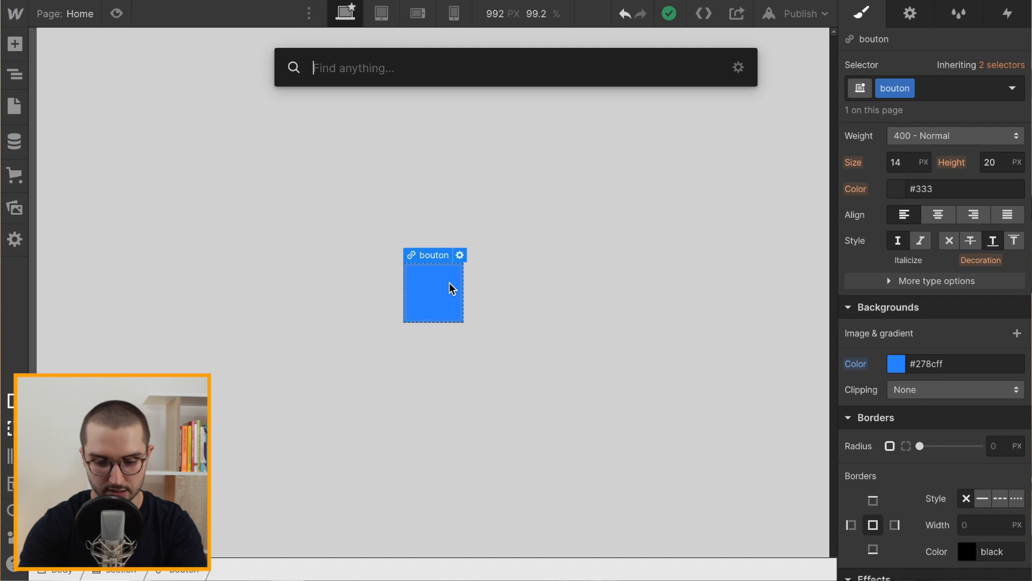
type("tex")
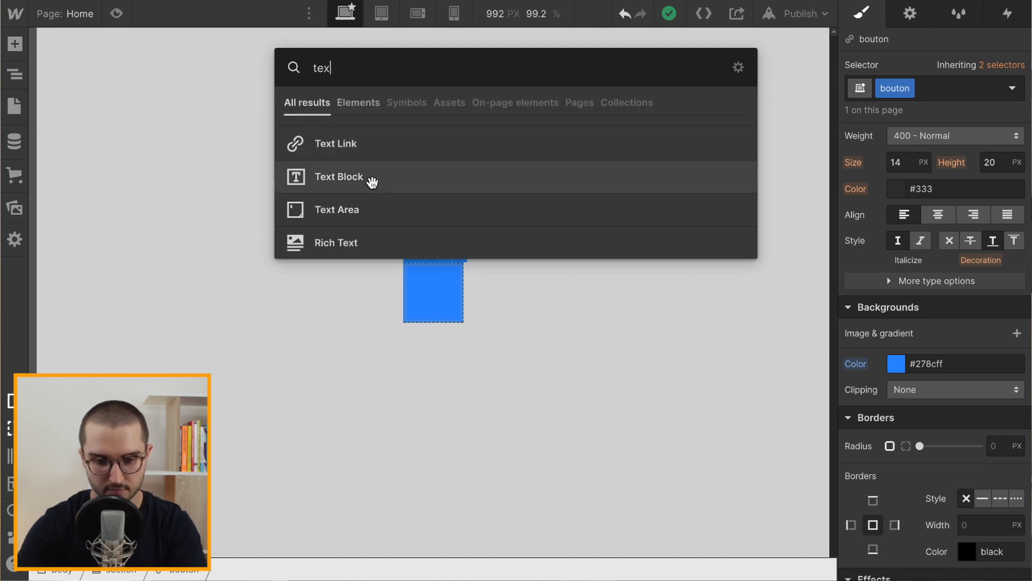
left_click(375, 182)
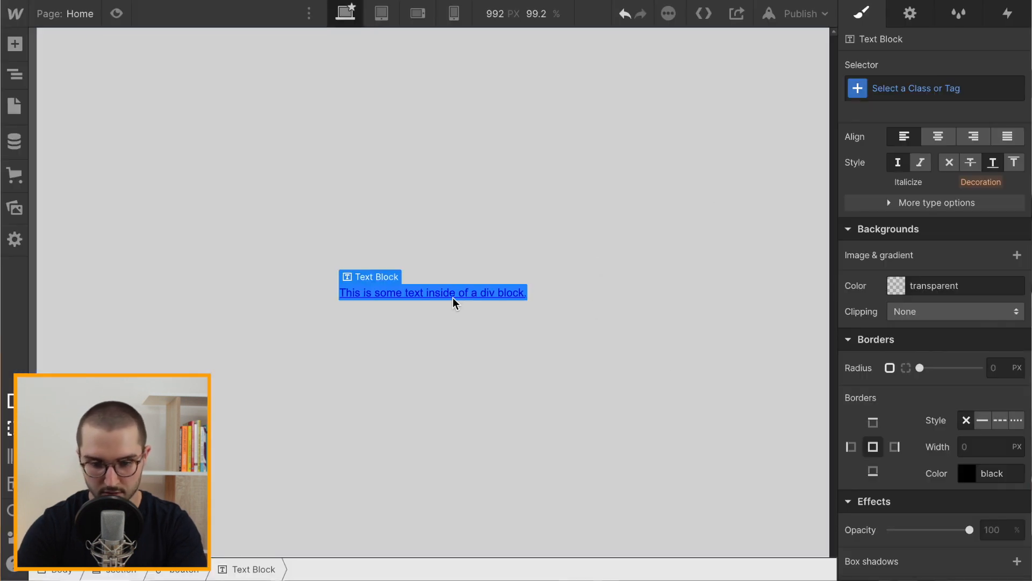
double_click(453, 297)
type("Co")
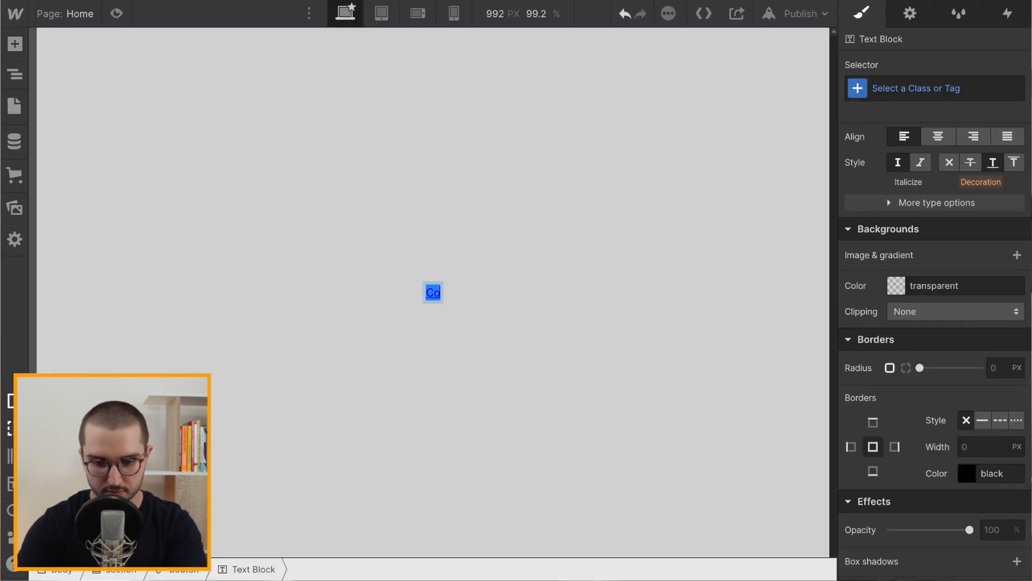
type("mmencer avec")
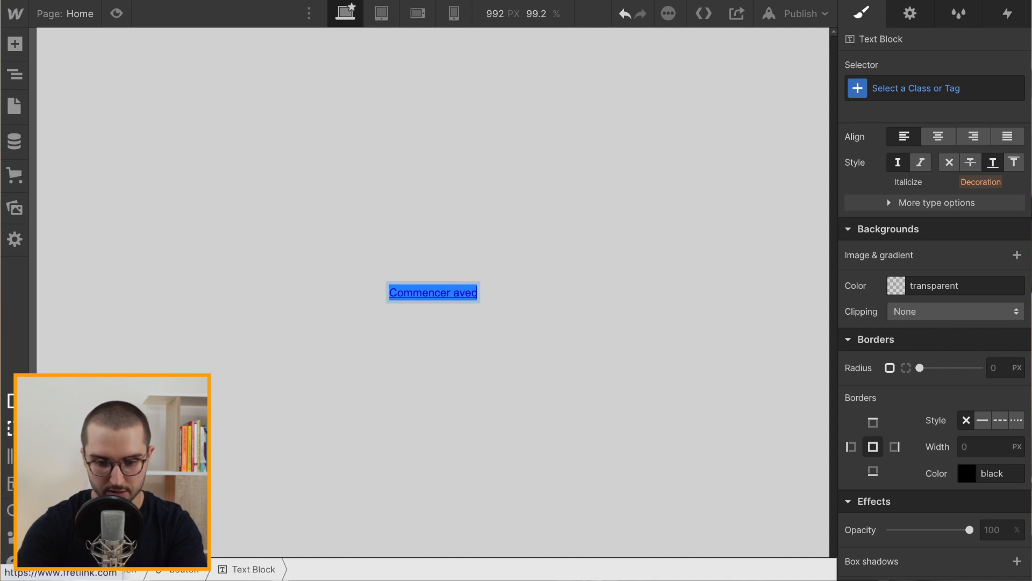
type(" Fretlink")
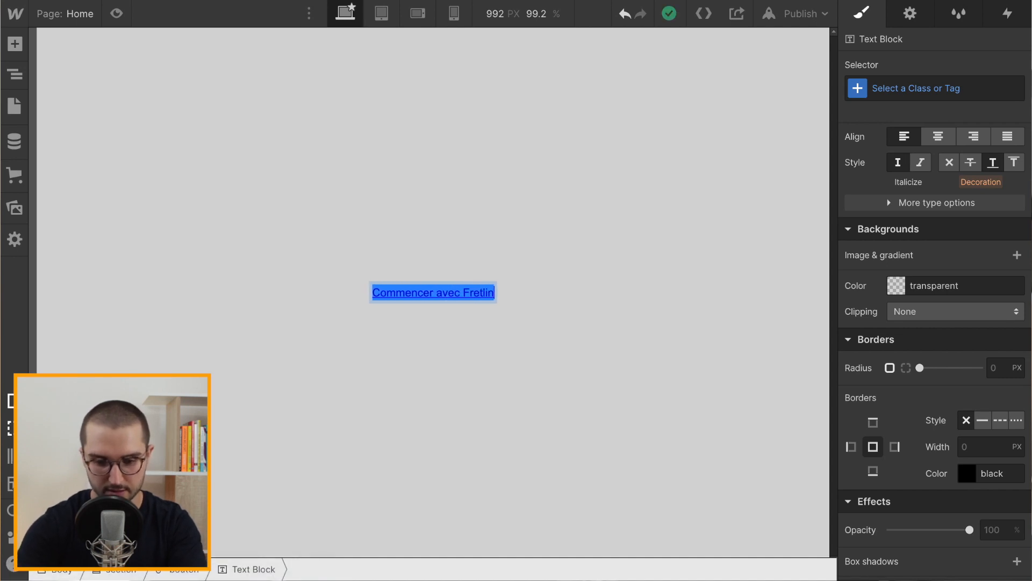
left_click(197, 226)
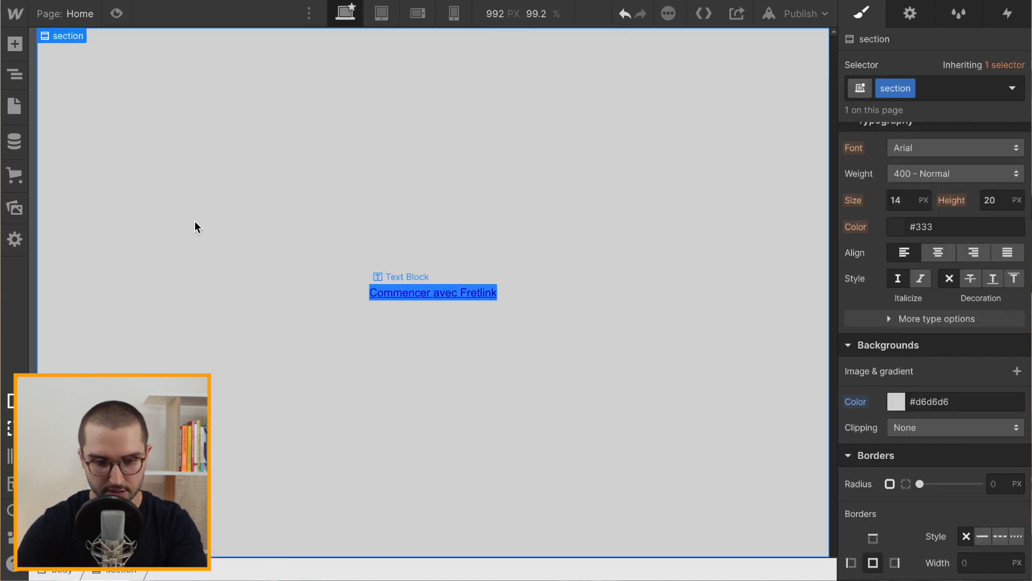
Step: Set the bouton link block's padding to 33 px on the left and right and 23 px on the top and bottom
left_click(14, 74)
left_click(87, 114)
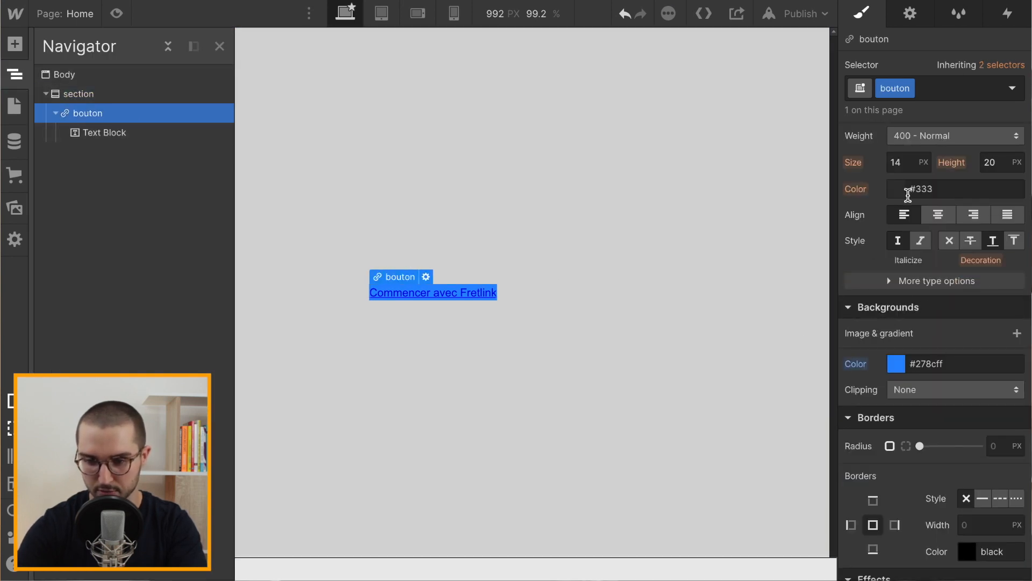
scroll(905, 196, "up", 10)
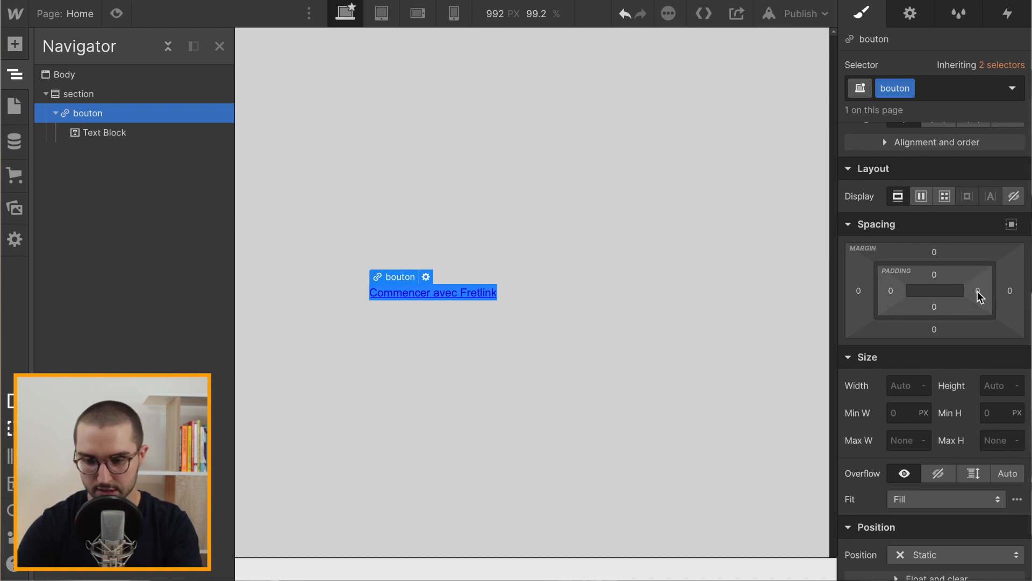
left_click_drag(978, 291, 950, 294)
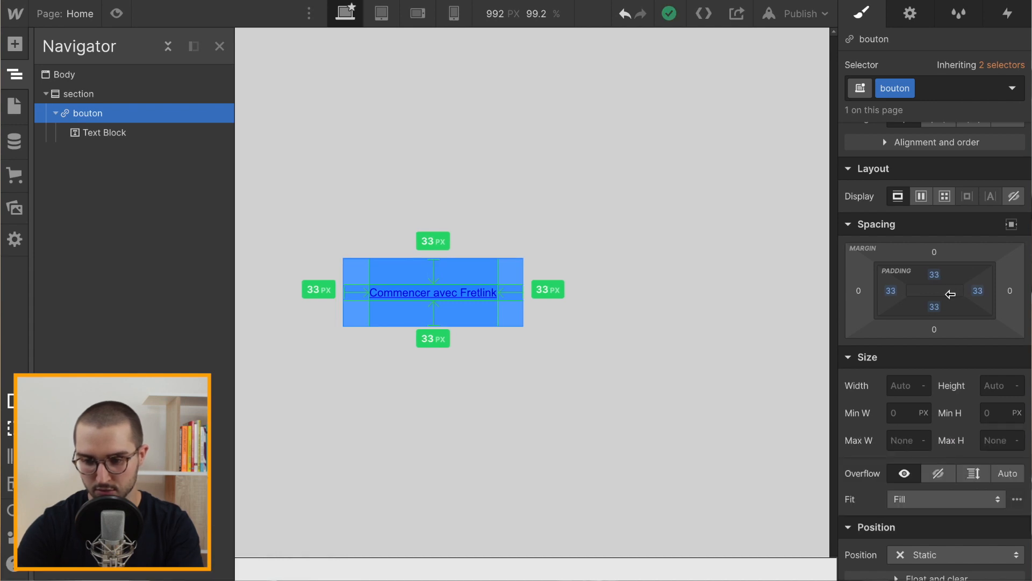
left_click_drag(950, 294, 953, 268)
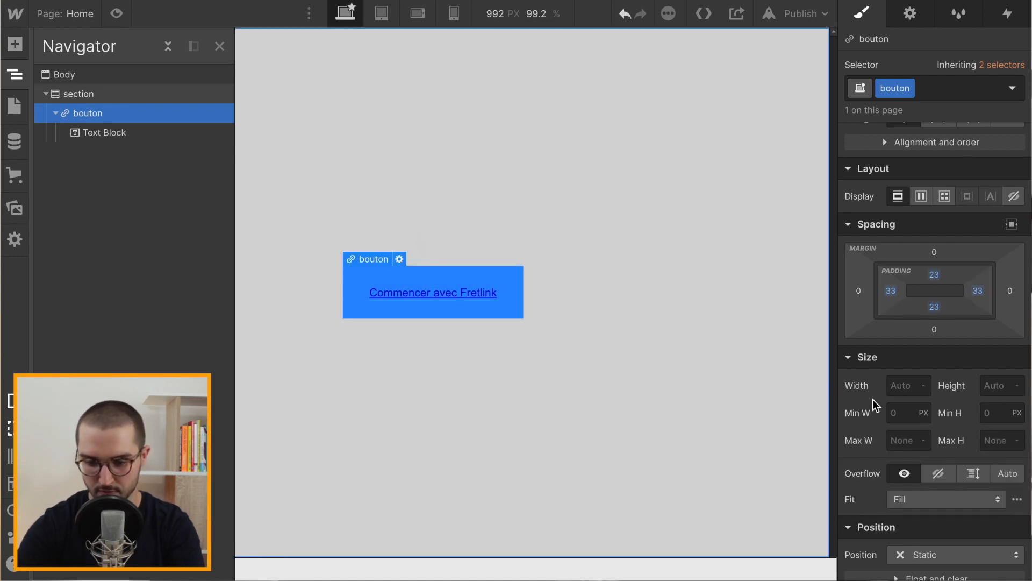
Step: Set the bouton link block's text color to white and remove the text's underline decoration
scroll(872, 399, "down", 6)
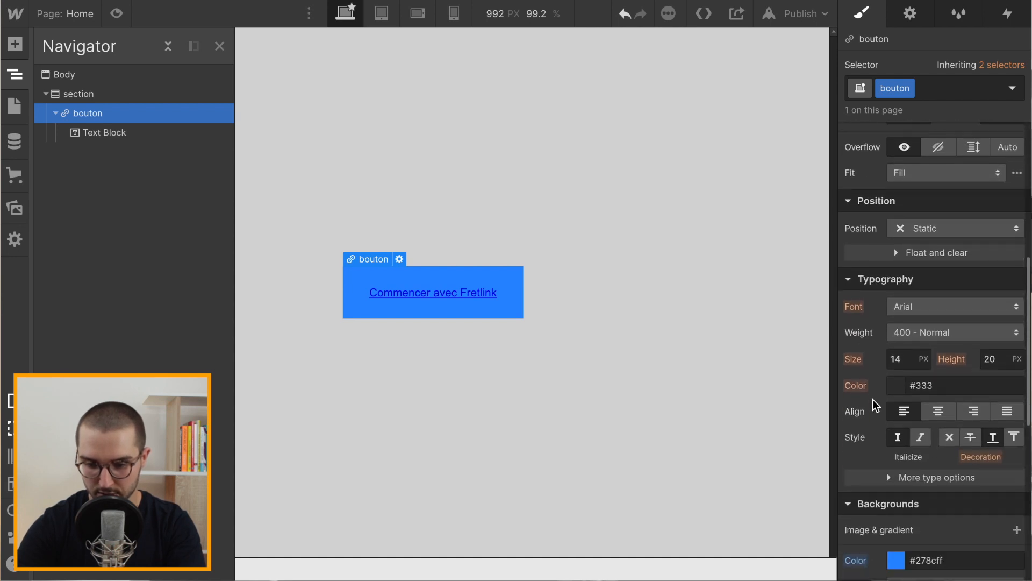
scroll(873, 399, "down", 1)
left_click(895, 356)
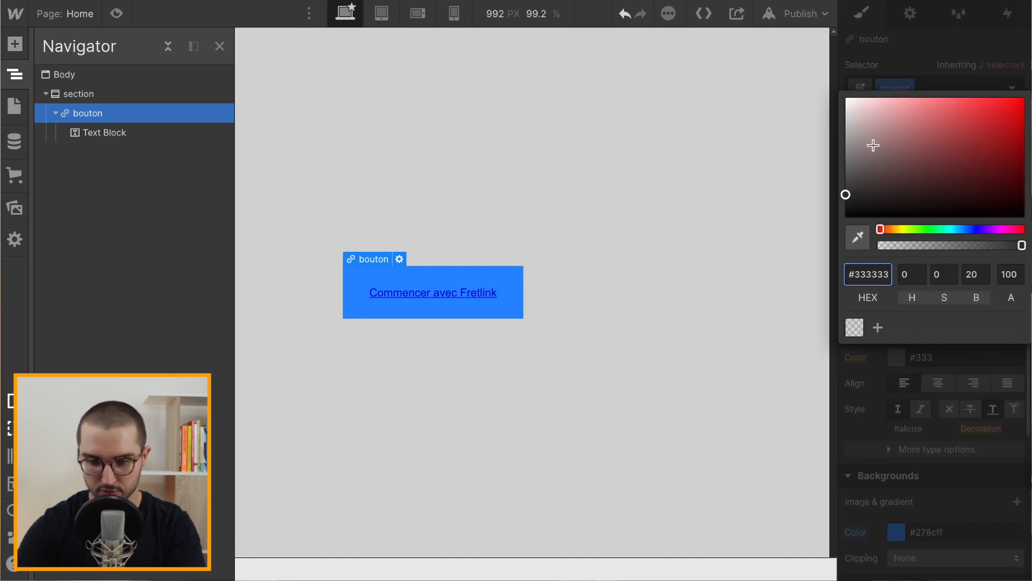
left_click_drag(874, 144, 845, 98)
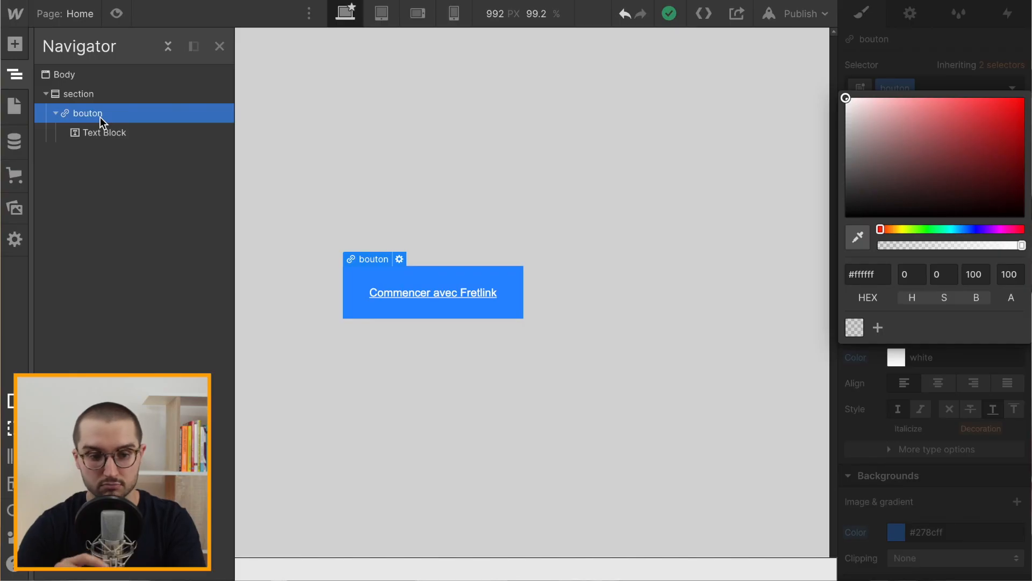
left_click(108, 132)
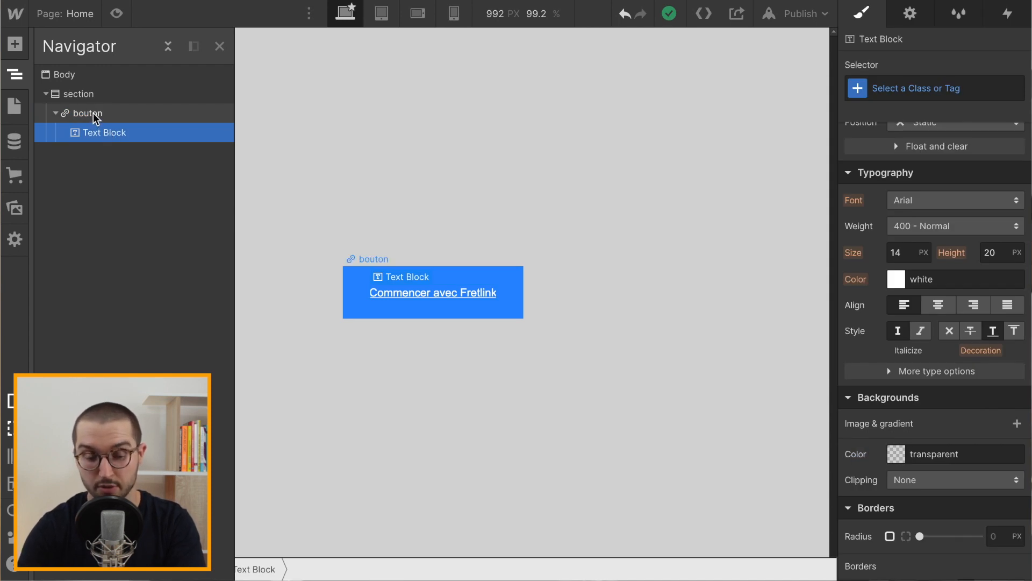
left_click(95, 119)
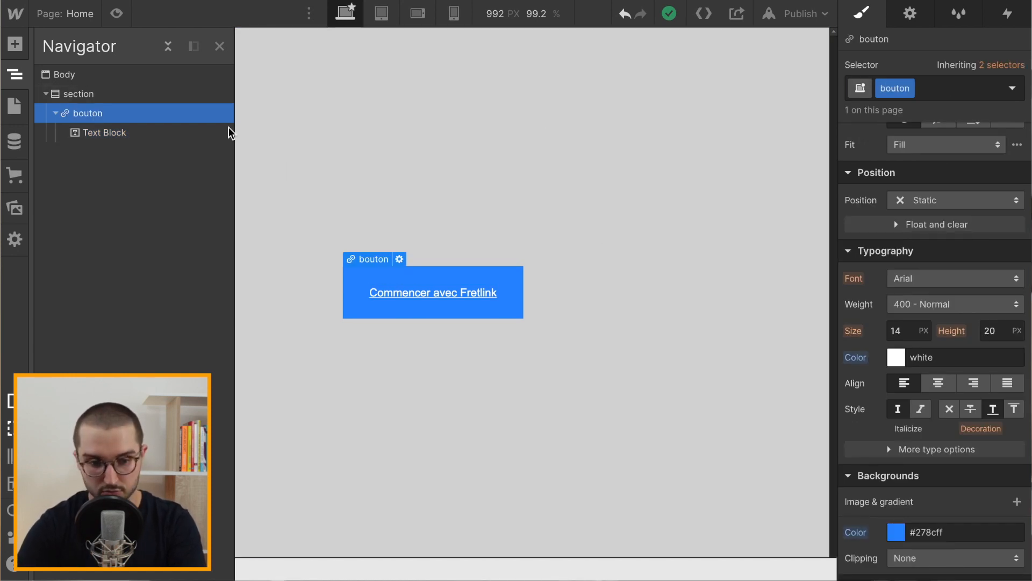
left_click(950, 410)
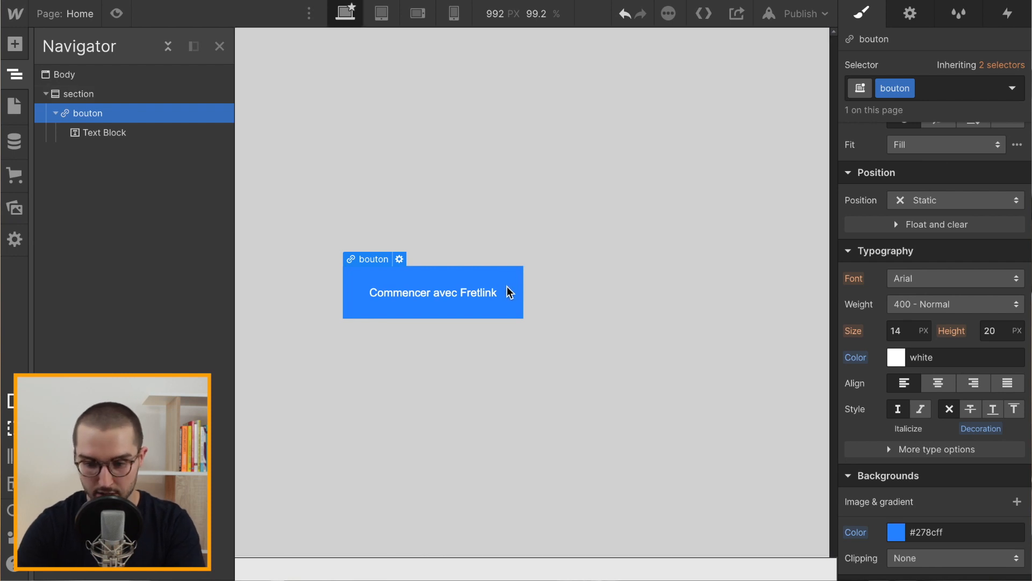
Step: Set the bouton link block's font size to 16 px and its capitalization to all uppercase
left_click(896, 326)
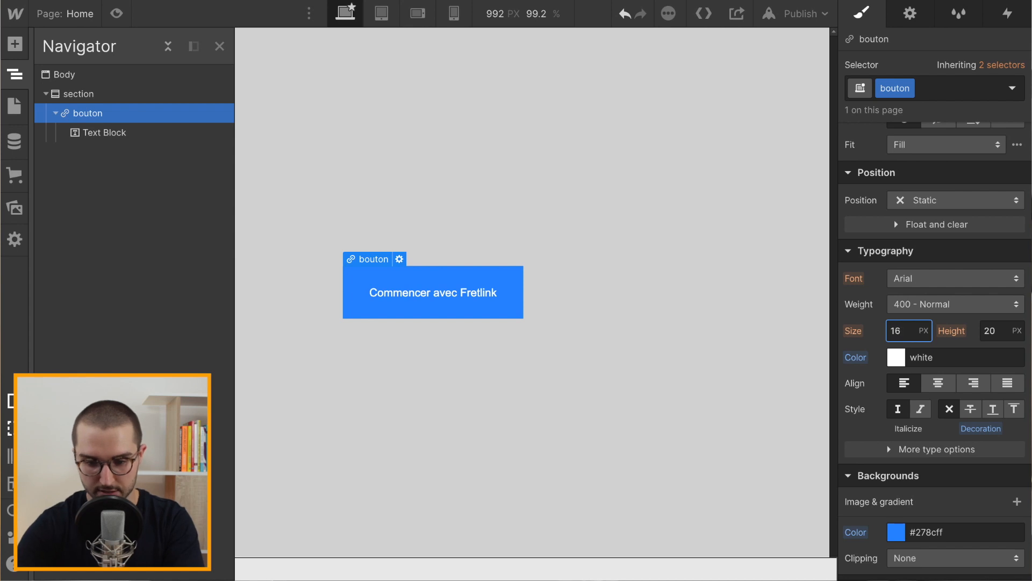
key("Return")
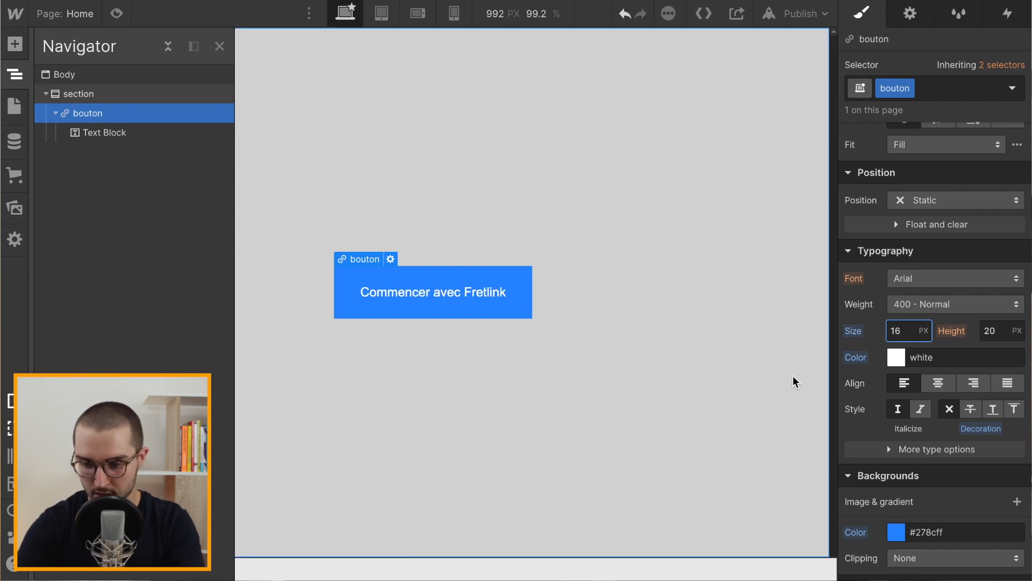
left_click(902, 450)
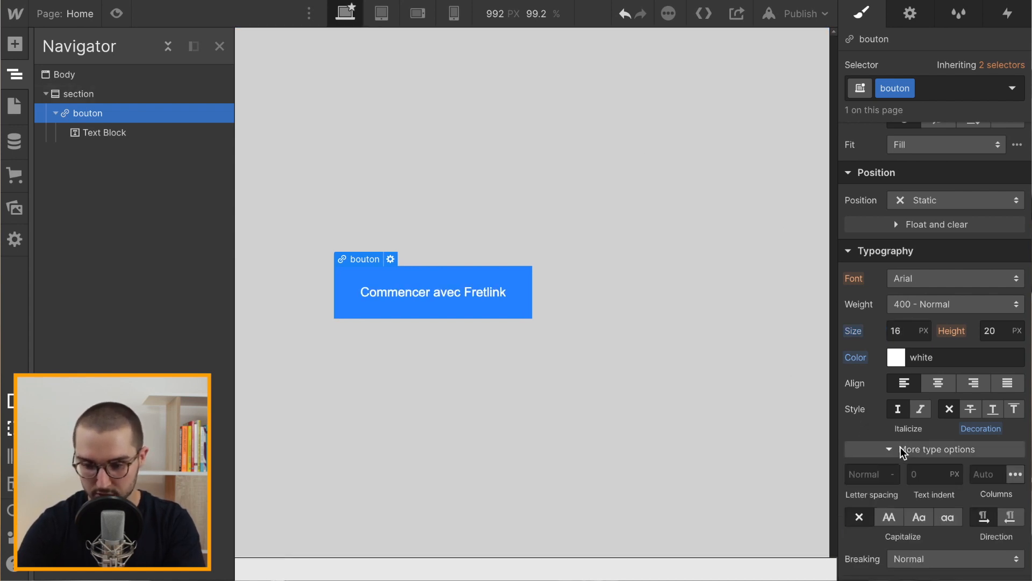
scroll(880, 428, "down", 3)
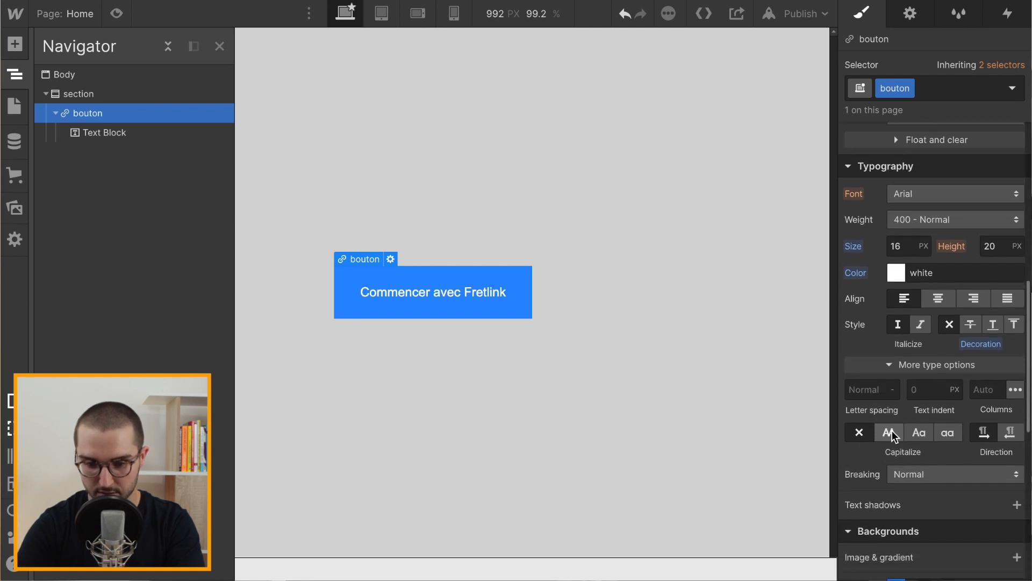
left_click(890, 432)
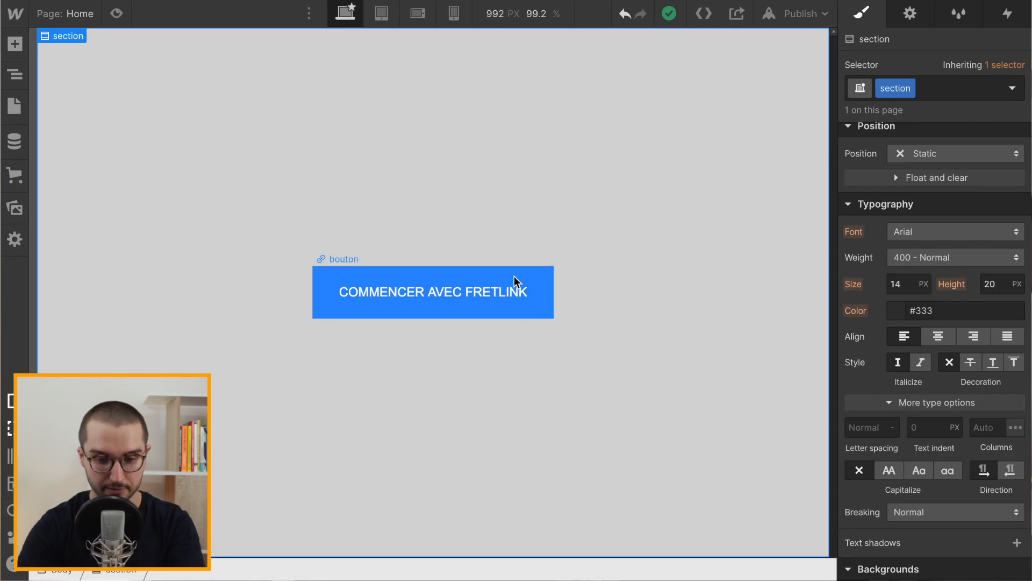
Step: Set the position of the bouton link block to Relative
left_click(516, 278)
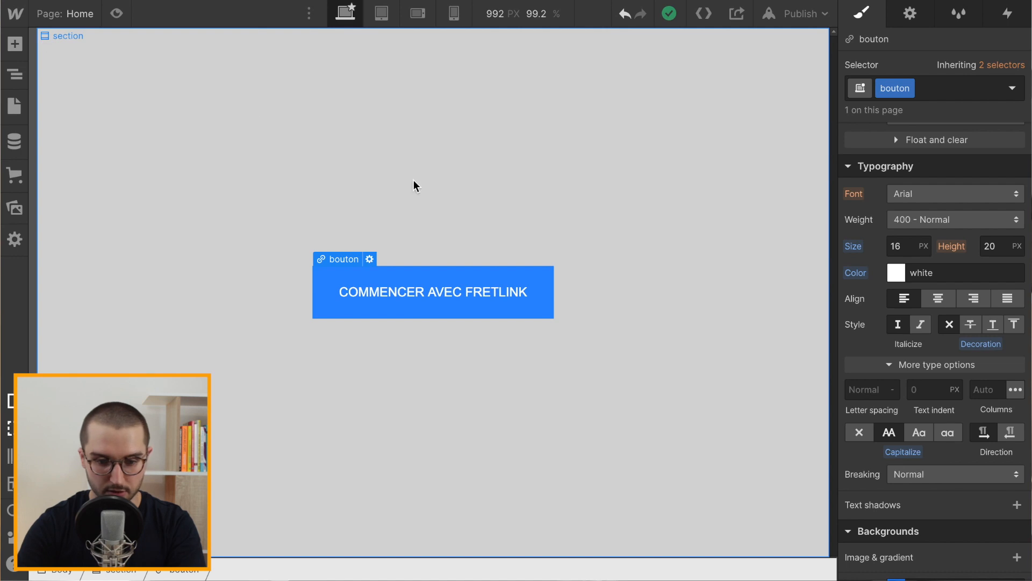
scroll(856, 291, "down", 1)
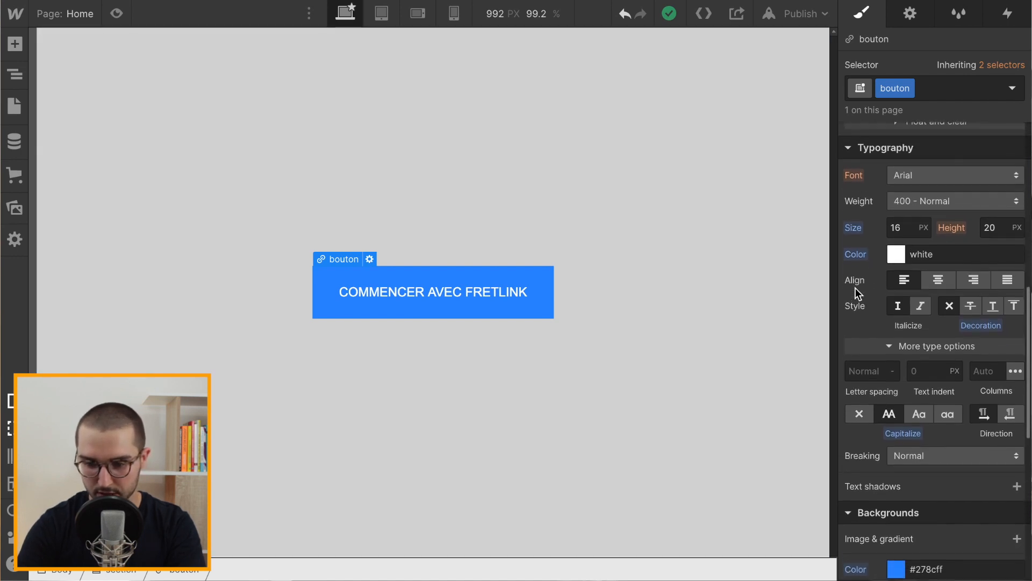
scroll(856, 291, "up", 5)
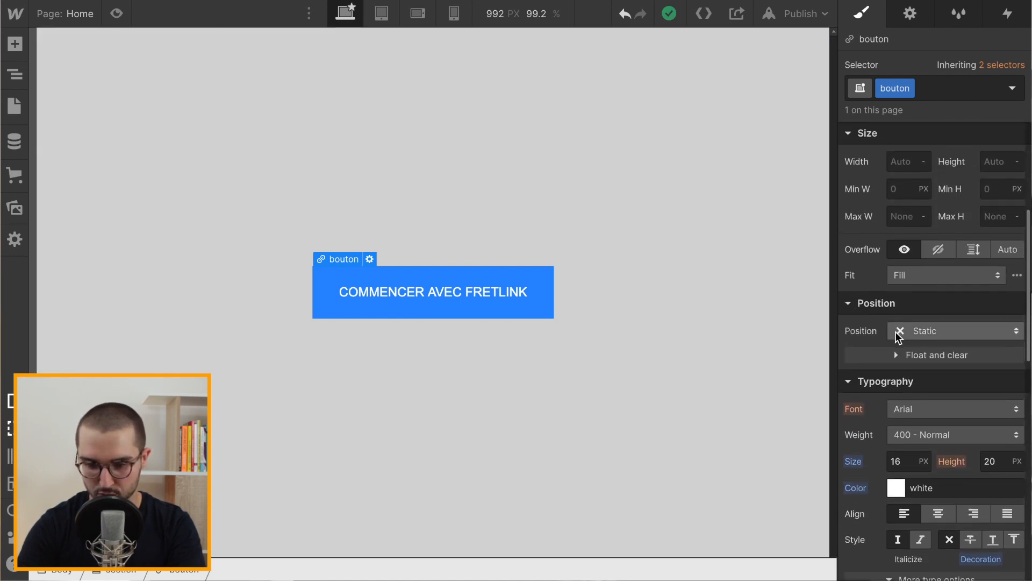
left_click(895, 332)
left_click(936, 351)
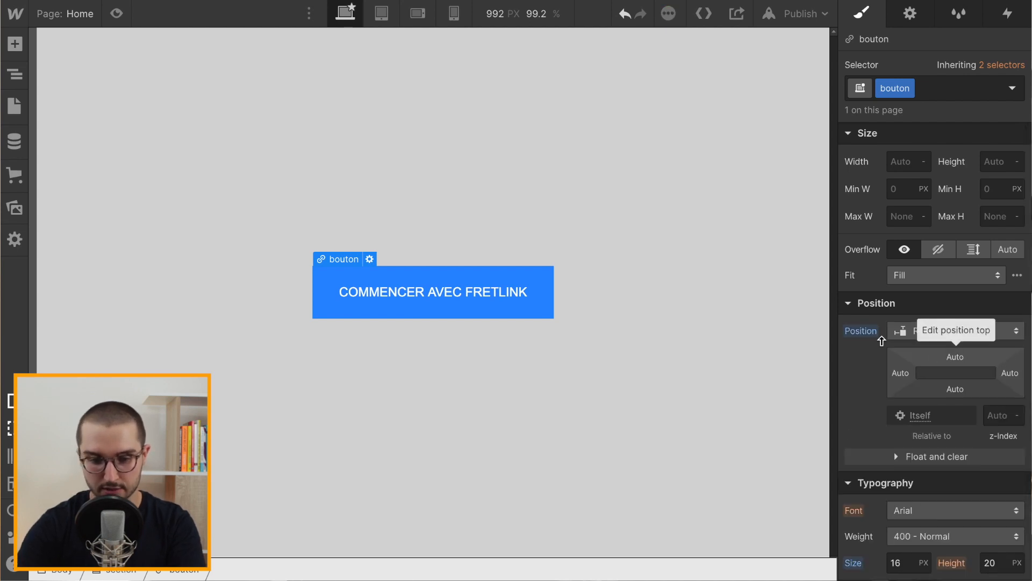
Step: Insert a Div Block inside the bouton link block and position it absolutely with 0% offsets on all four sides
key("ctrl+e")
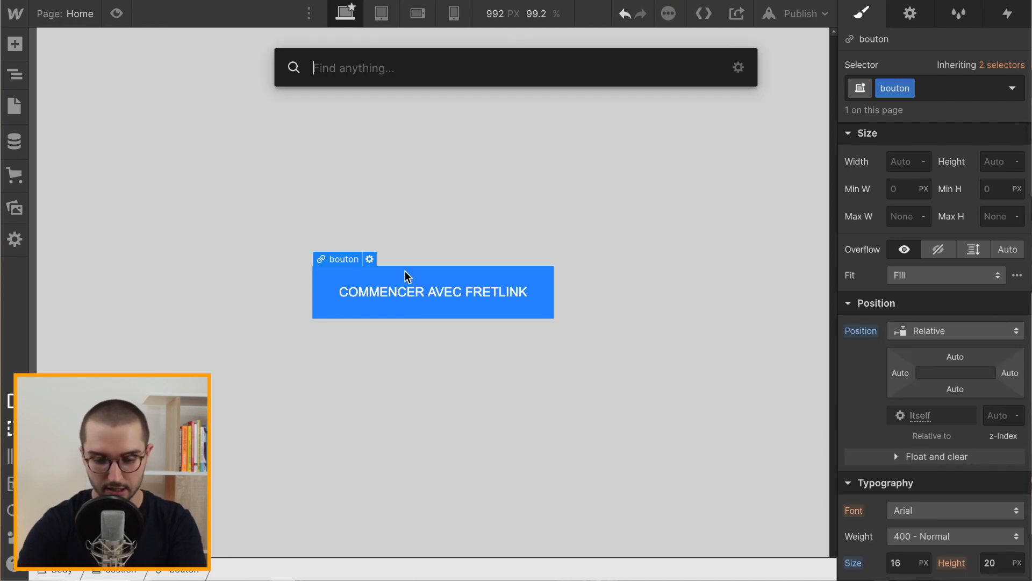
type("div")
key("Return")
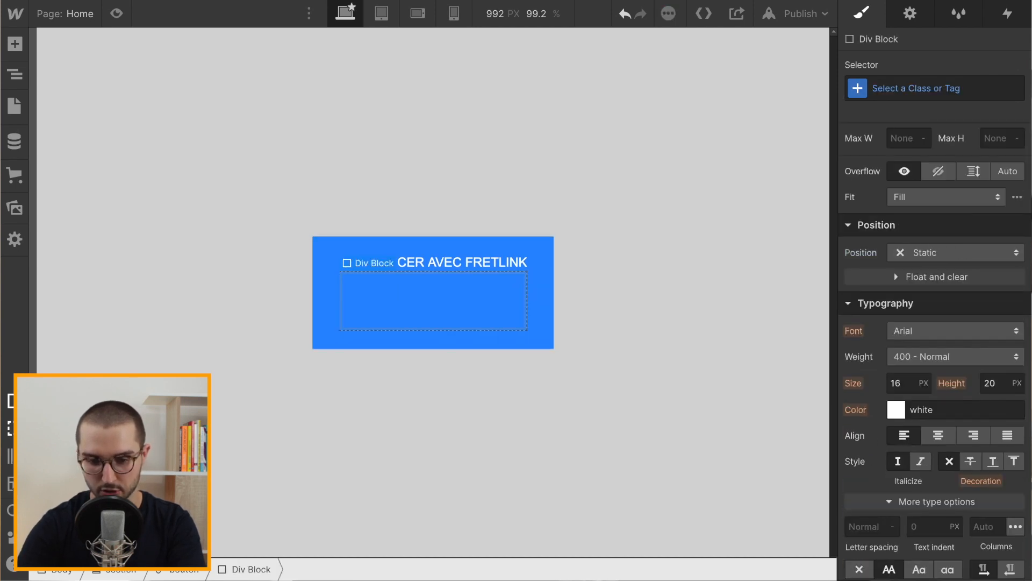
left_click(914, 256)
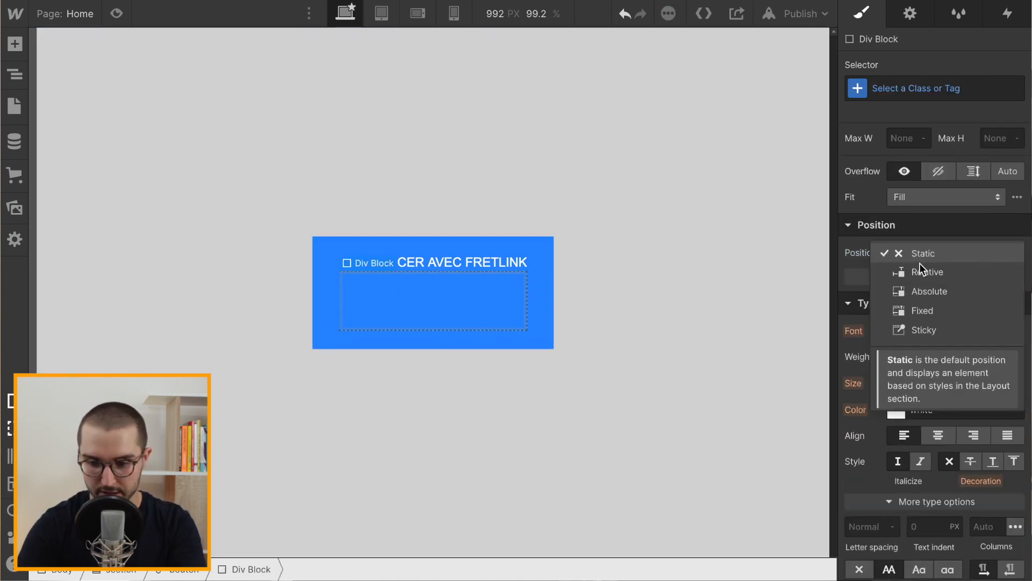
left_click(928, 291)
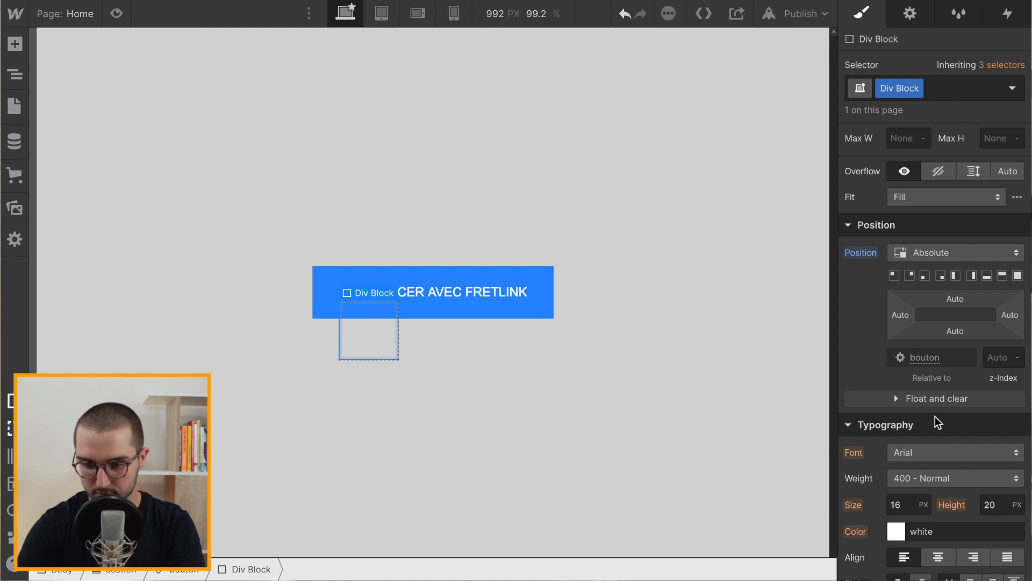
left_click(1018, 277)
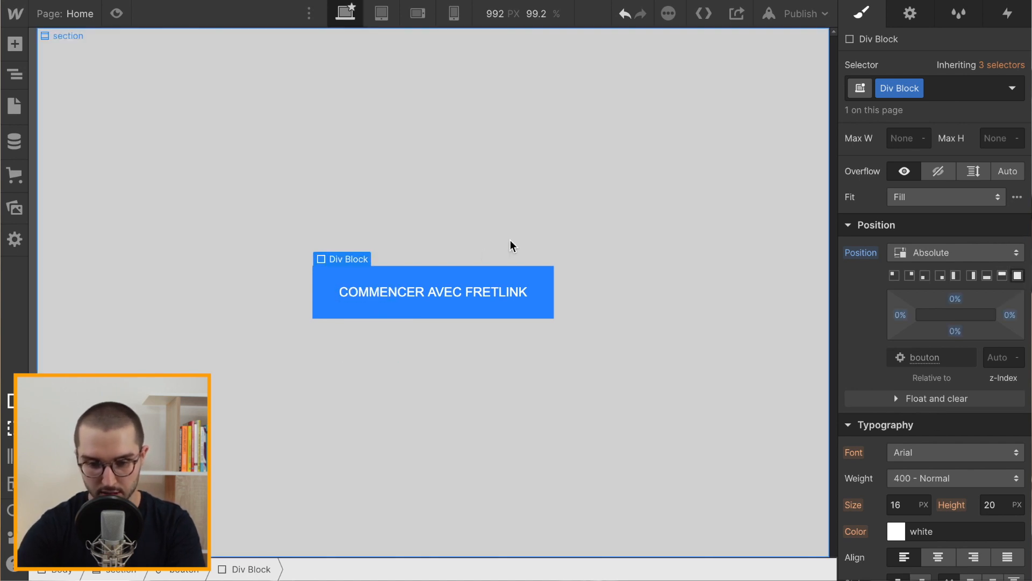
Step: Rename the new Div Block's class to hover-effect
scroll(882, 338, "down", 8)
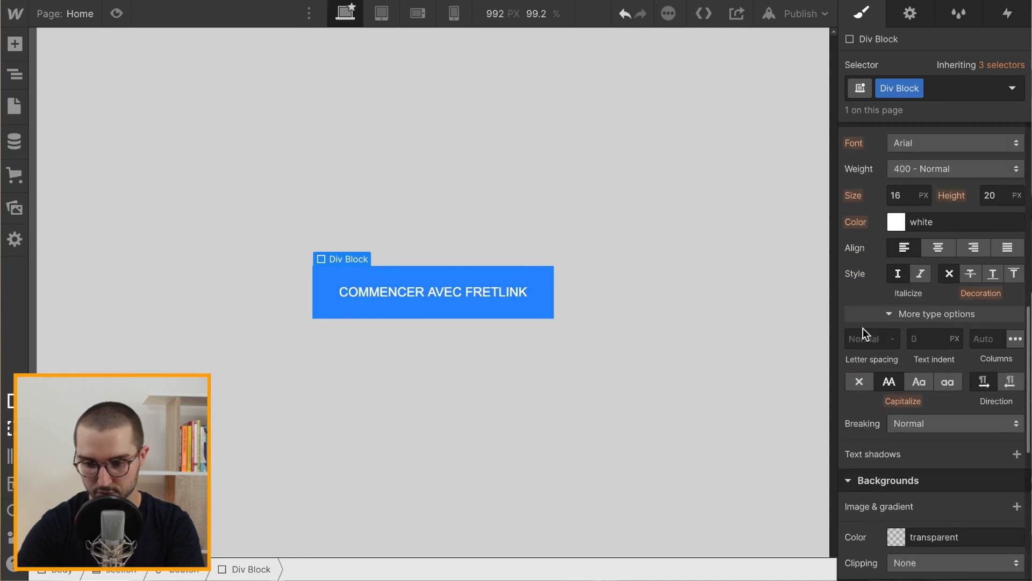
scroll(863, 328, "down", 4)
scroll(863, 328, "up", 5)
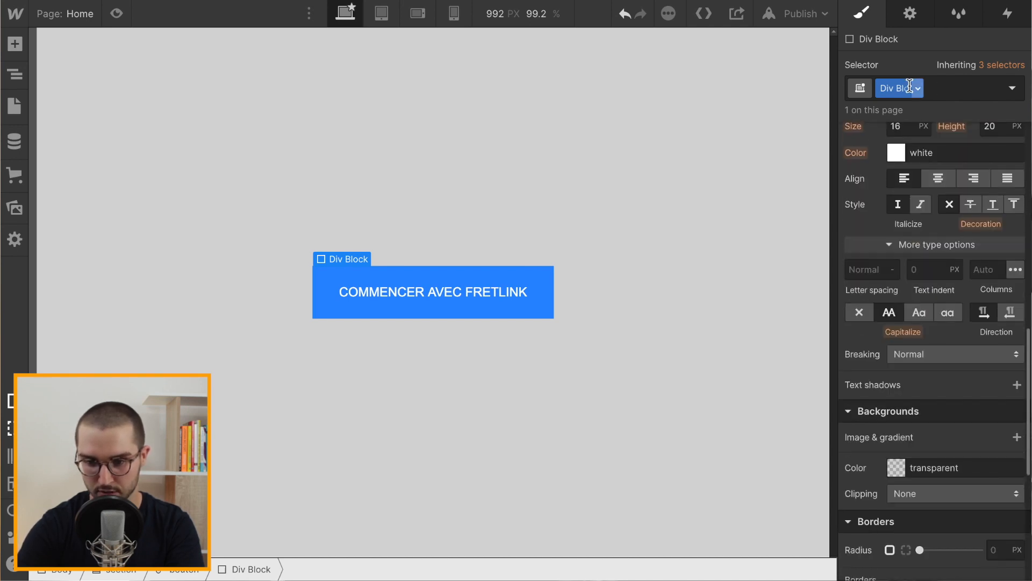
left_click(918, 88)
left_click(906, 107)
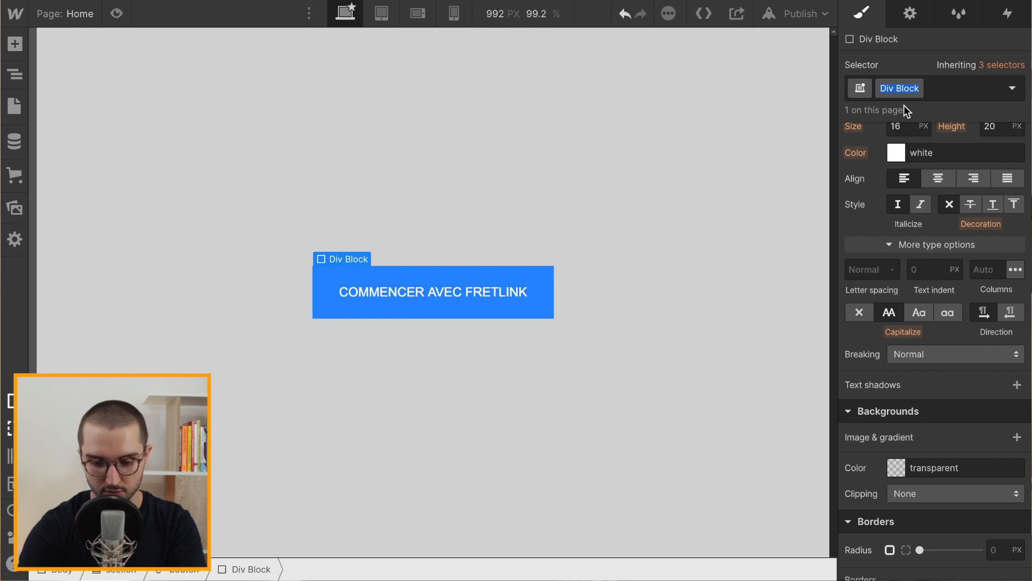
type("hover-effect")
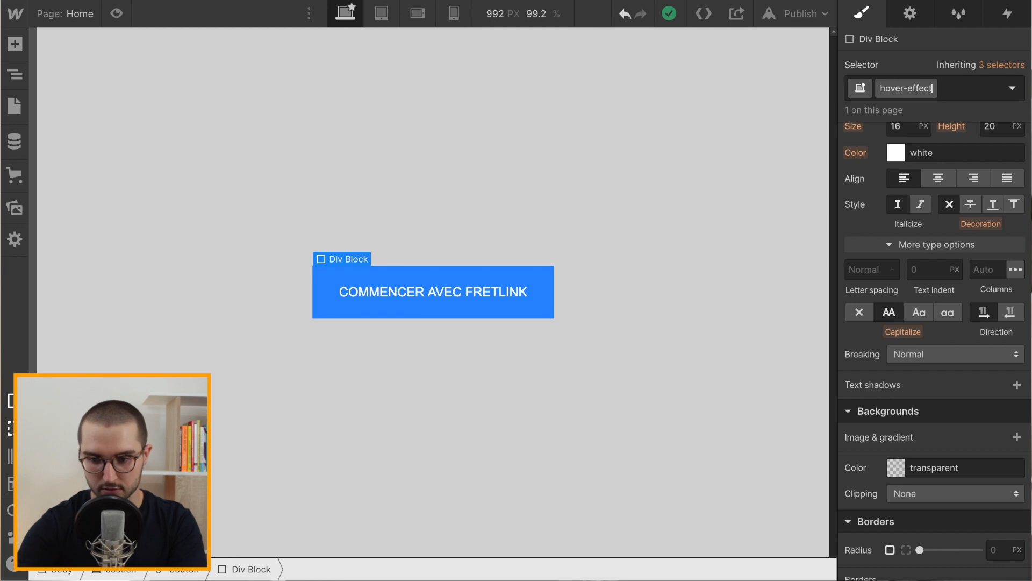
key("Return")
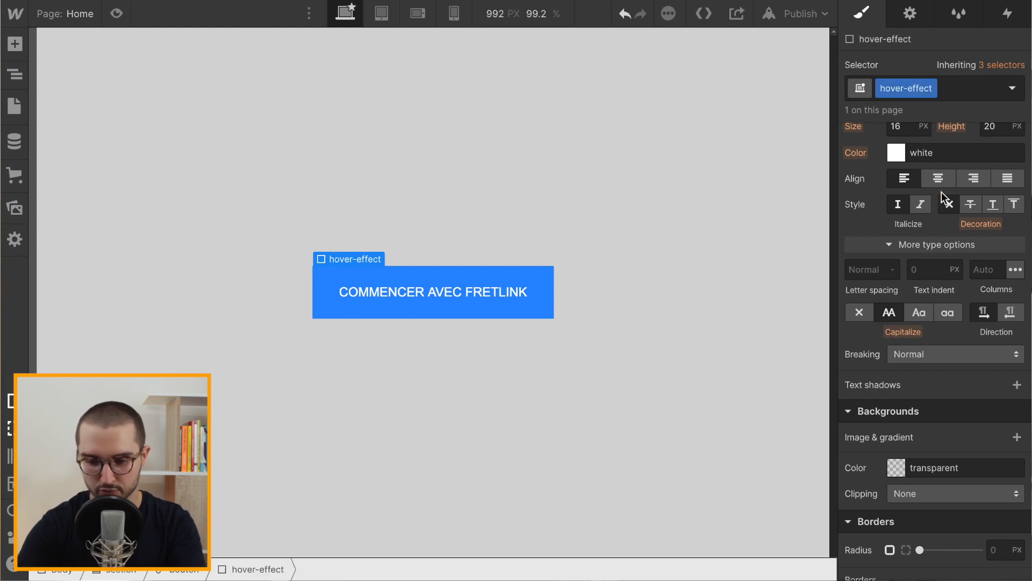
Step: Give the hover-effect block a red background color, #b63f3f
scroll(867, 386, "down", 1)
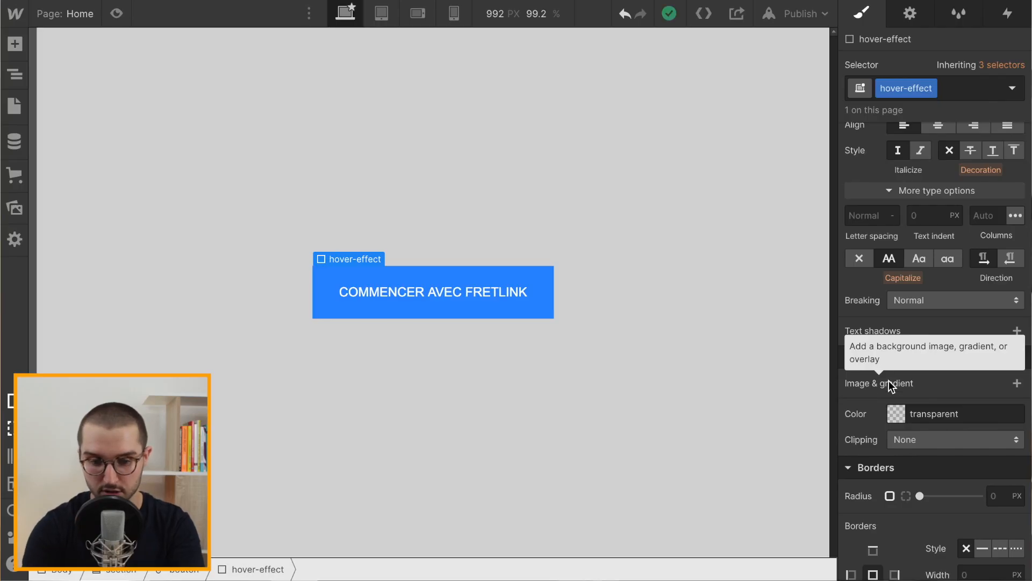
left_click(896, 412)
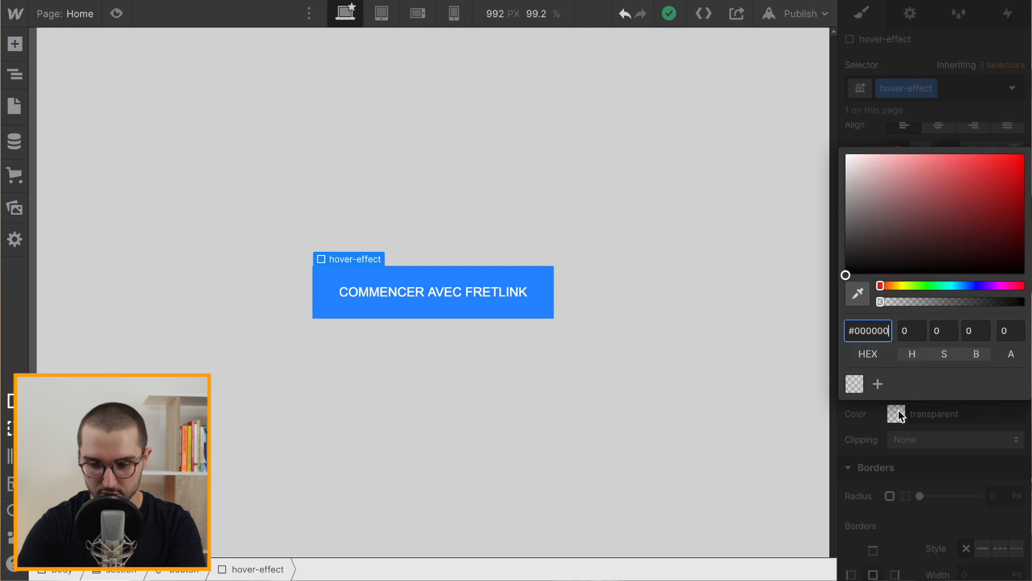
left_click_drag(952, 190, 964, 189)
left_click(877, 420)
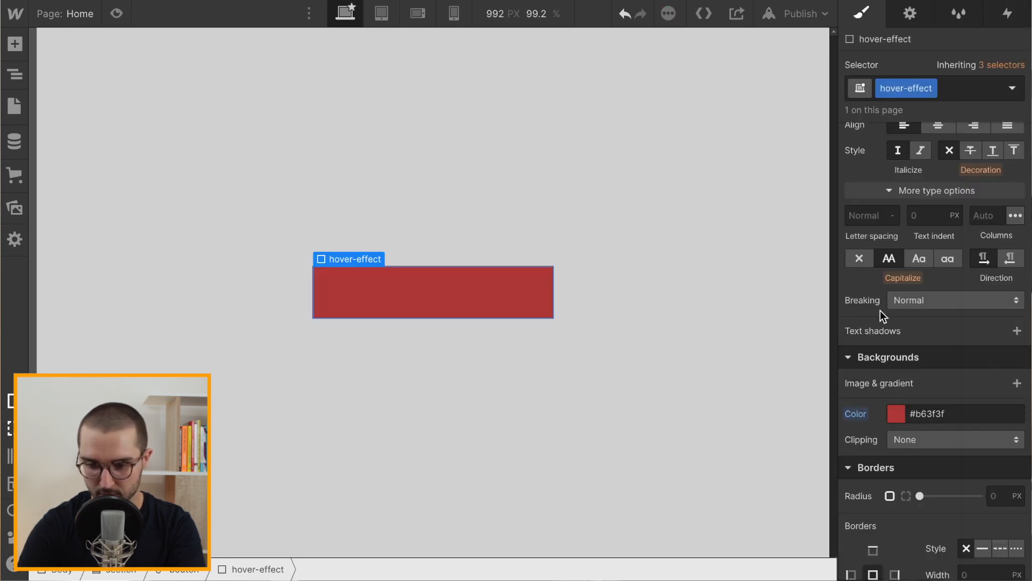
Step: Set the z-index of the hover-effect block to 1
scroll(880, 310, "up", 5)
scroll(881, 312, "up", 3)
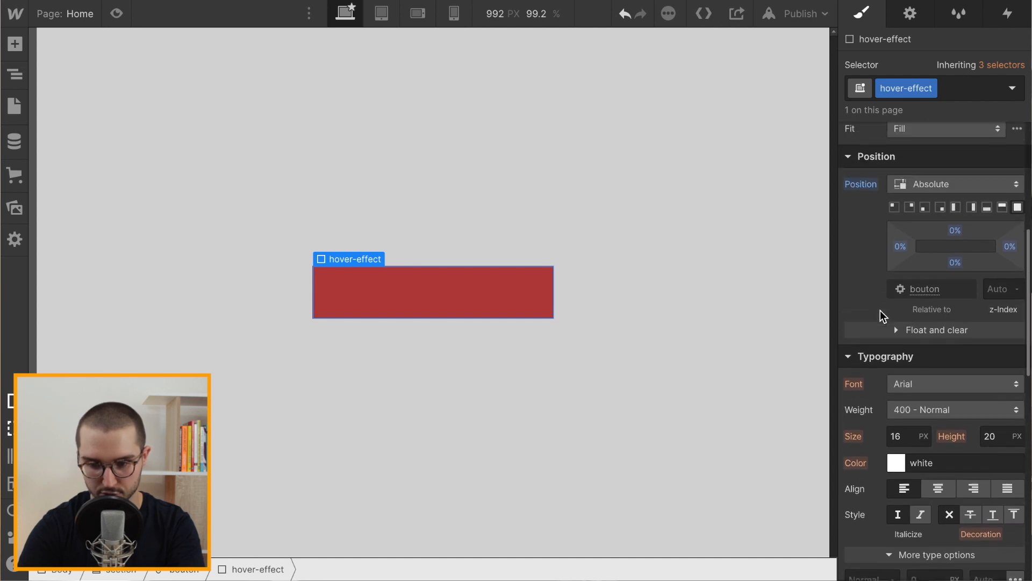
left_click(1001, 293)
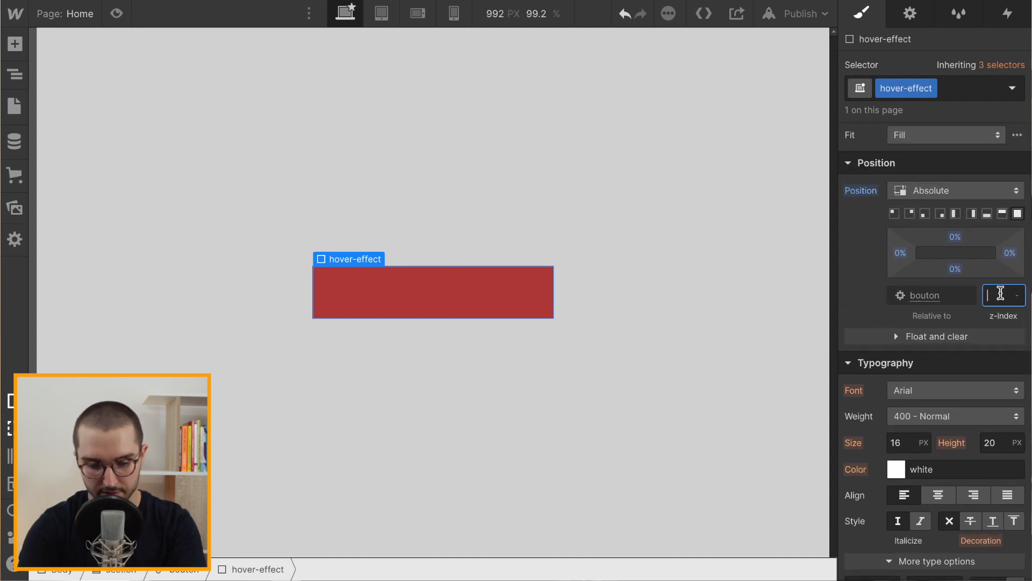
type("1")
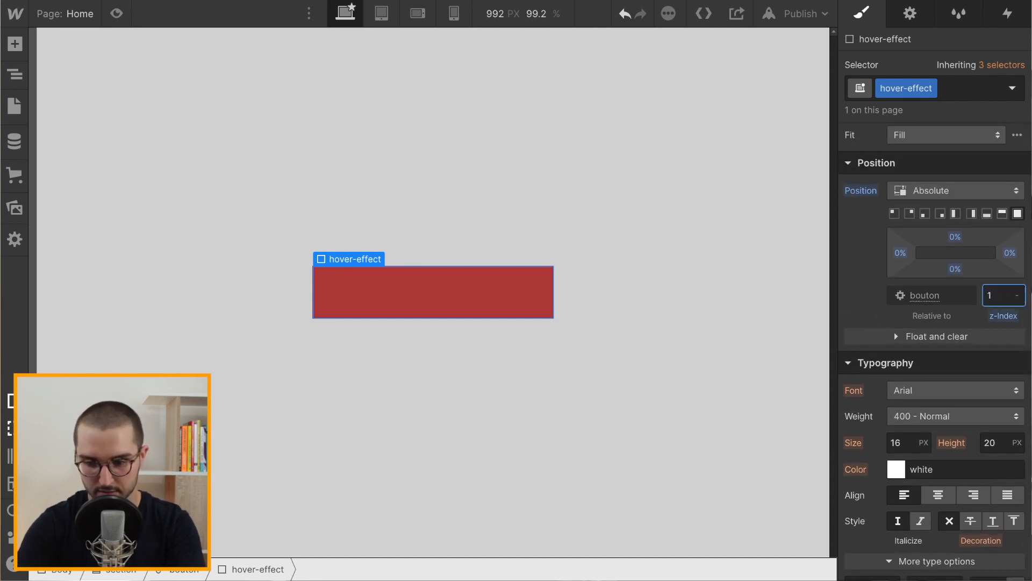
Step: Set the Text Block inside the bouton link block to relative position with a z-index of 10
left_click(15, 74)
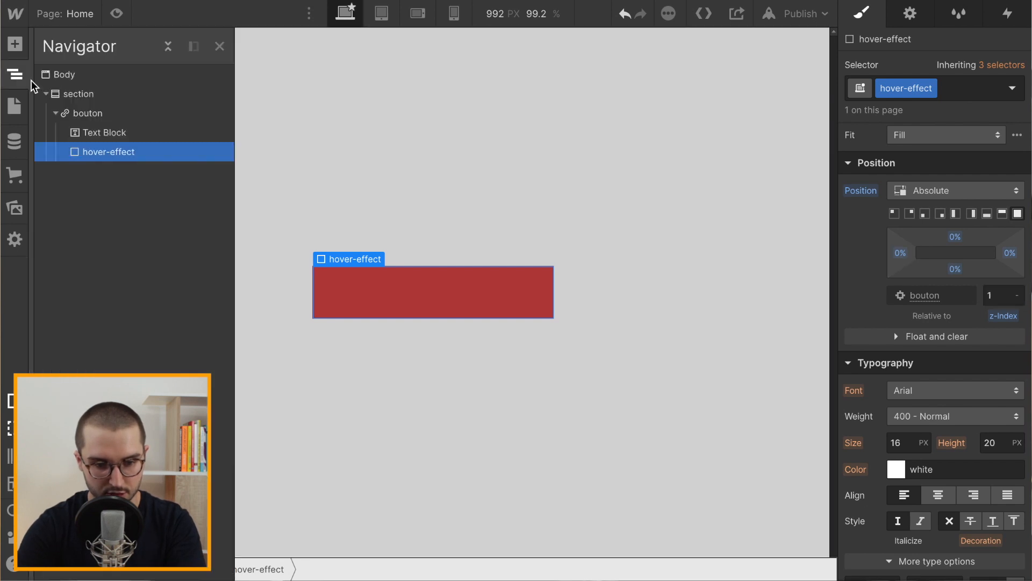
left_click(108, 135)
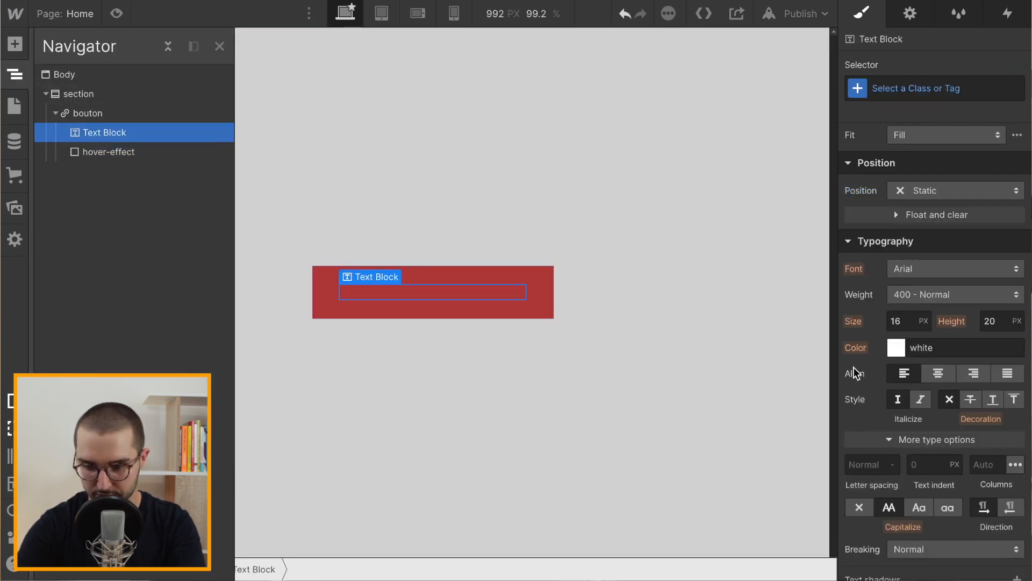
scroll(932, 213, "up", 1)
left_click(914, 231)
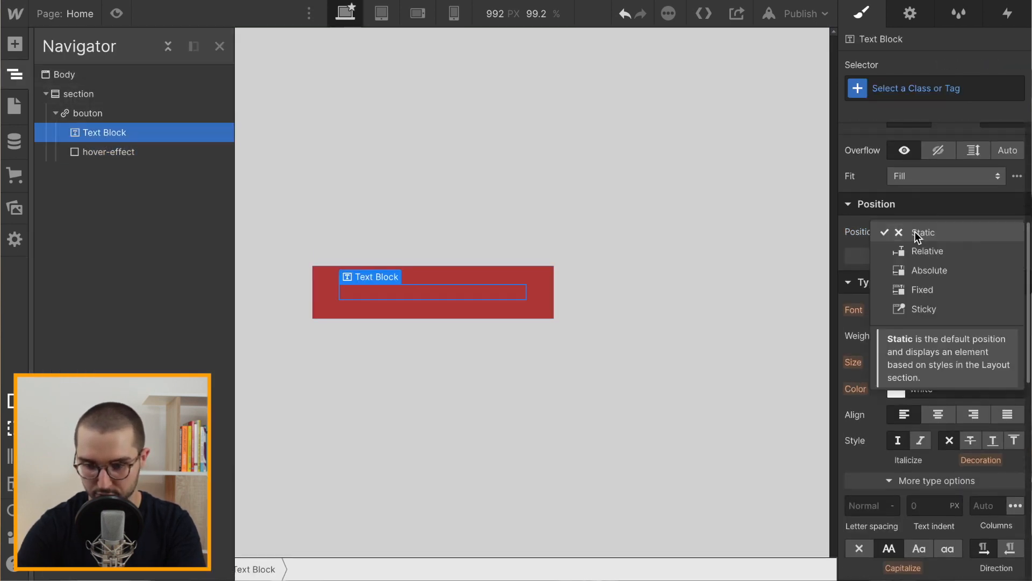
left_click(937, 252)
left_click(1000, 315)
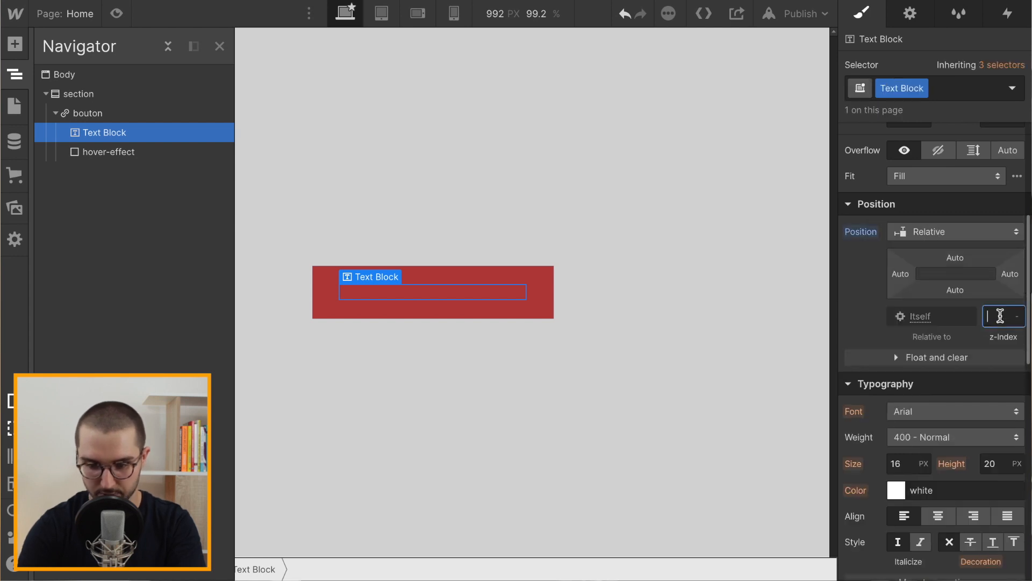
type("10")
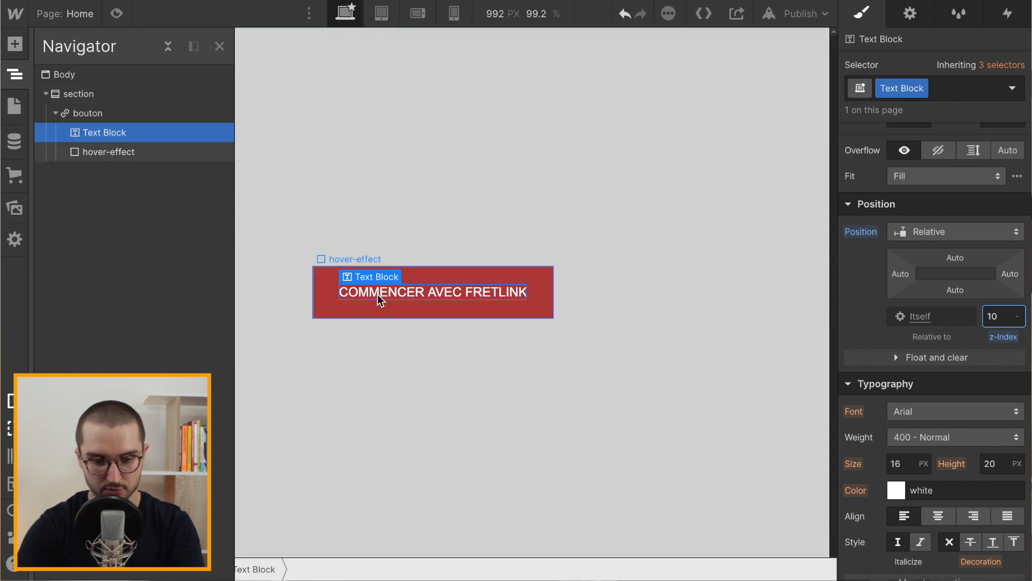
Step: Change the hover-effect block's background color to white (#ffffff) at 30% opacity
left_click(105, 154)
scroll(864, 428, "down", 6)
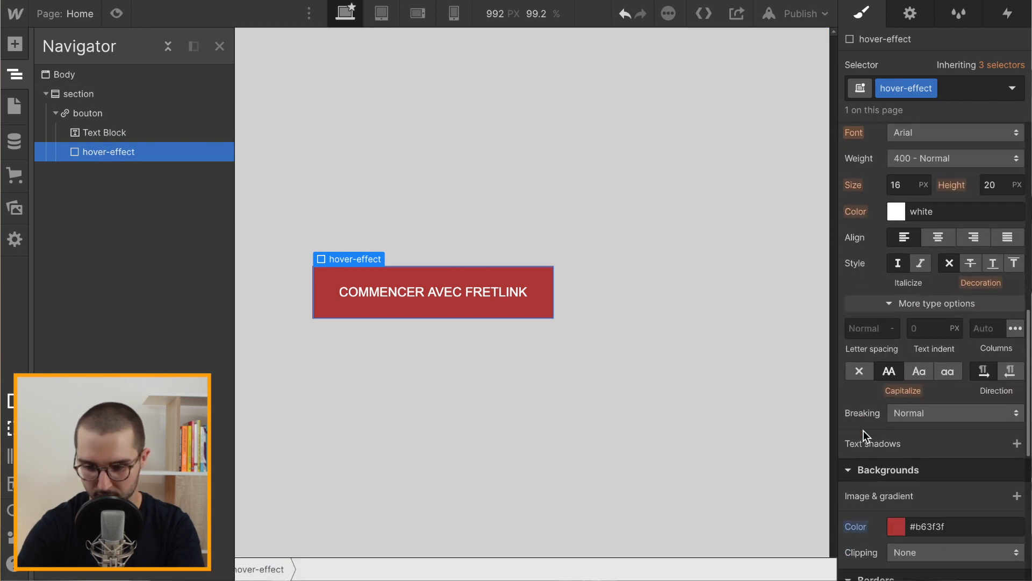
left_click(895, 424)
left_click_drag(895, 234, 779, 115)
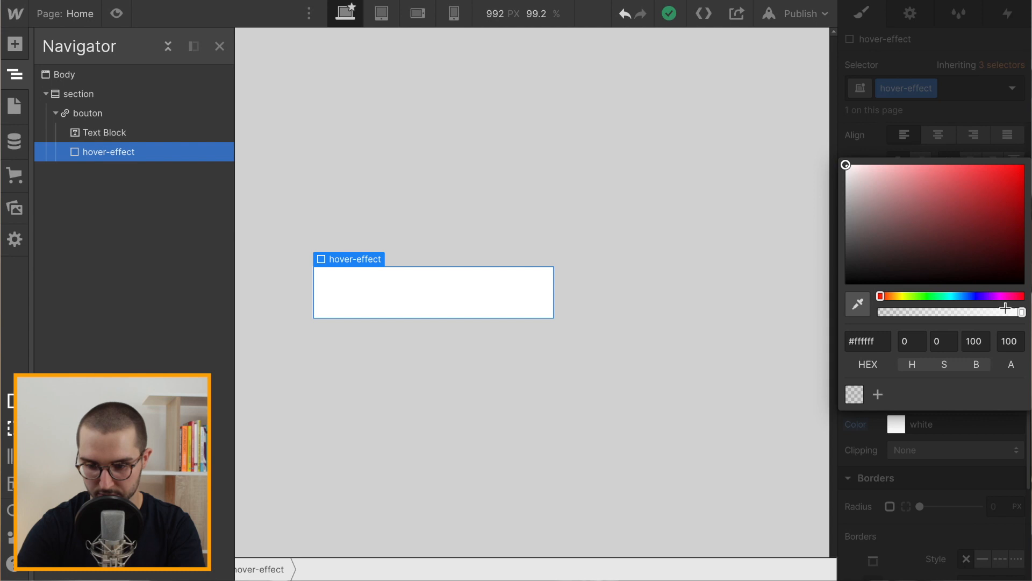
left_click_drag(1022, 313, 920, 317)
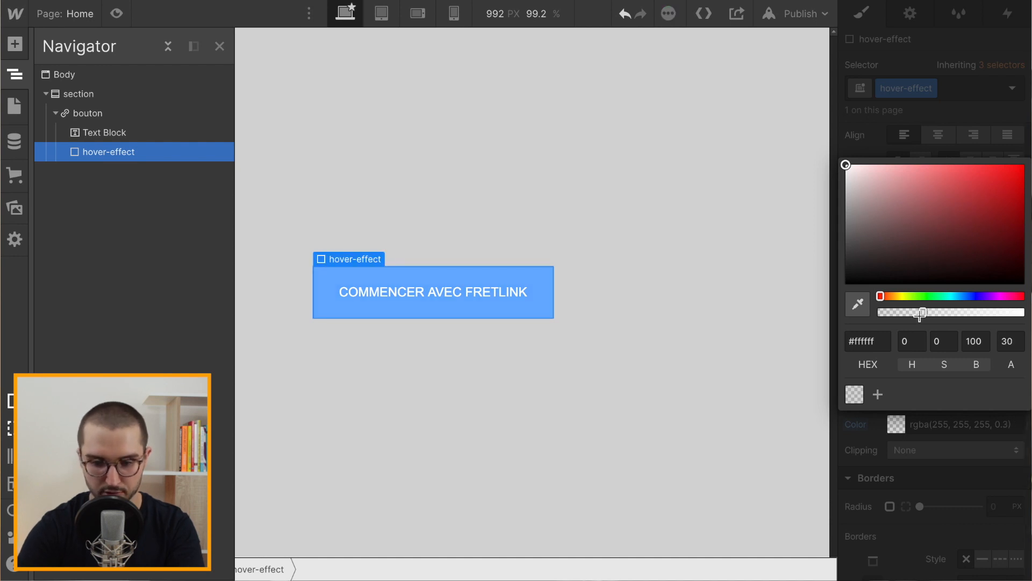
left_click(795, 329)
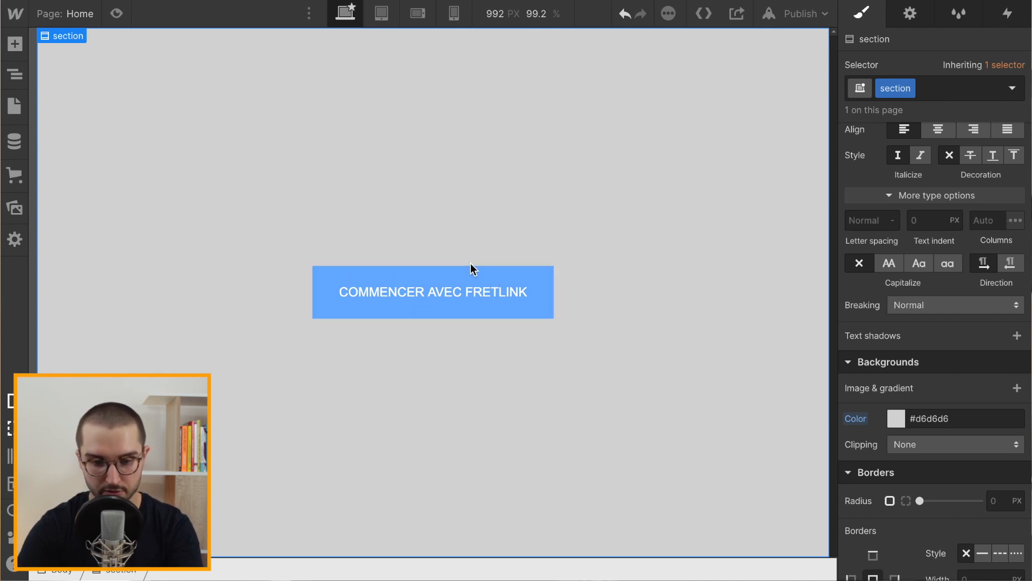
Step: Set the overflow of the bouton link block to hidden
left_click(15, 76)
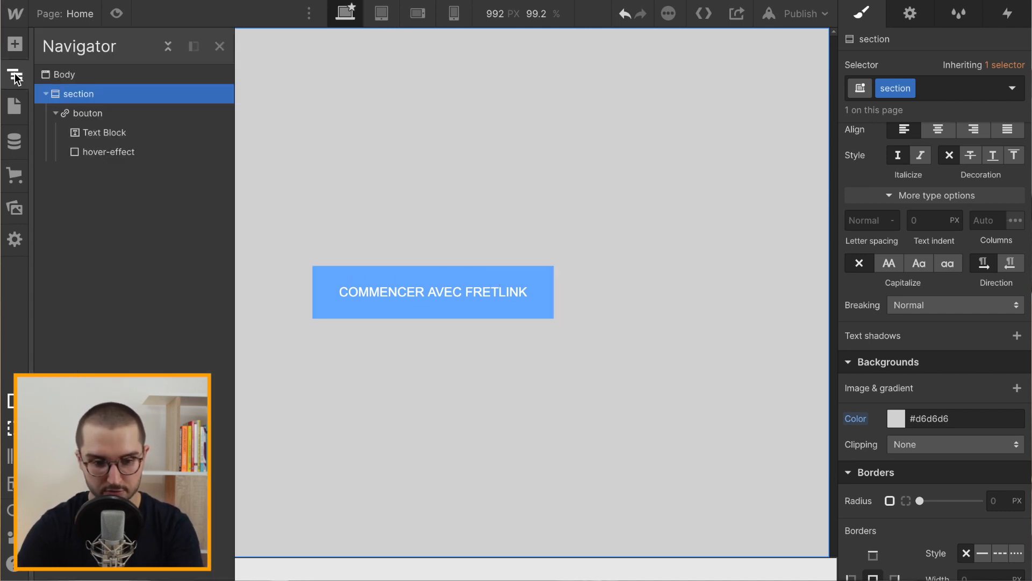
left_click(88, 113)
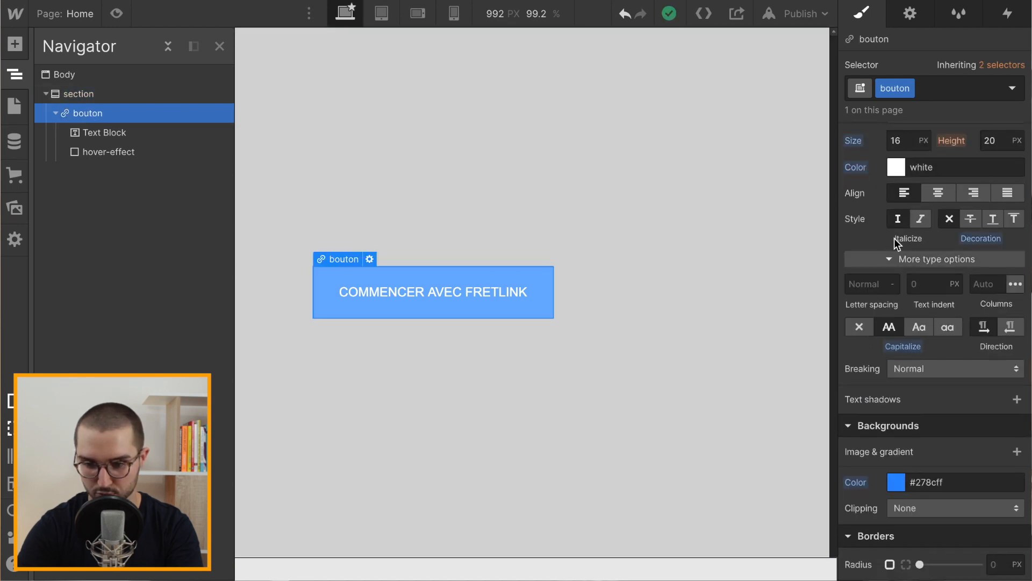
scroll(892, 205, "up", 10)
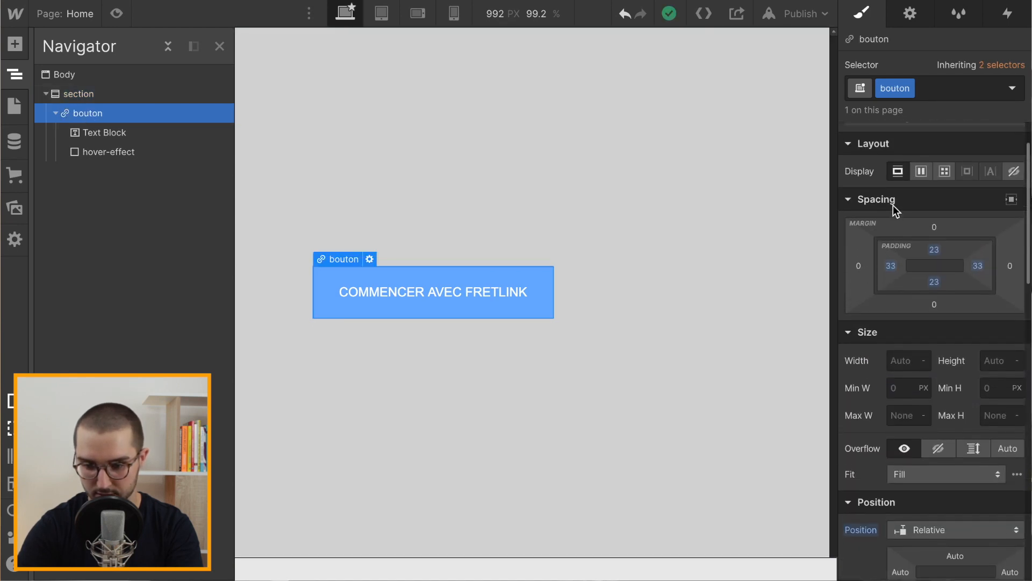
left_click(937, 449)
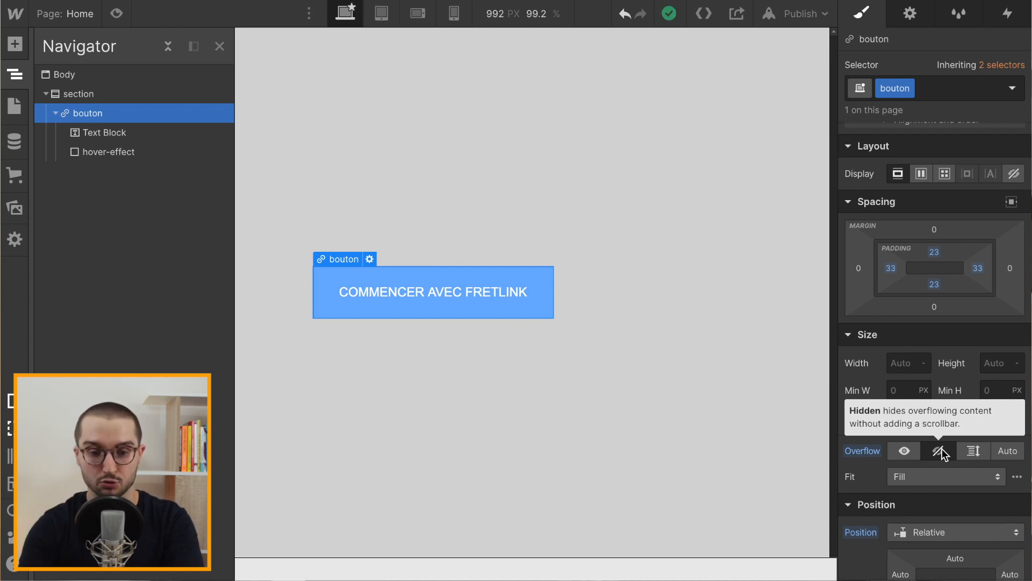
Step: Add a mouse hover trigger to the bouton link block with Start an animation as its on-hover action
left_click(327, 295)
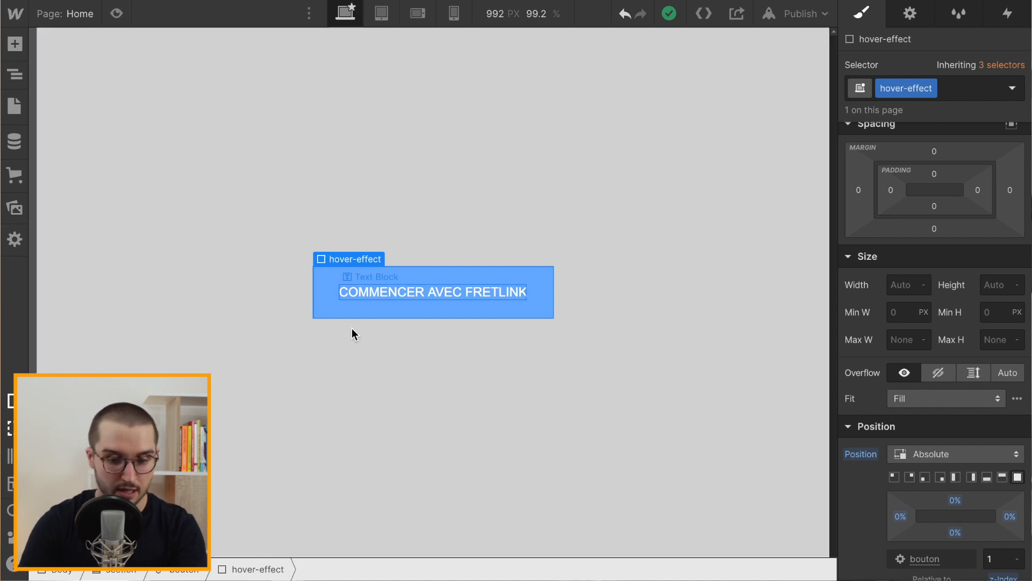
left_click(15, 78)
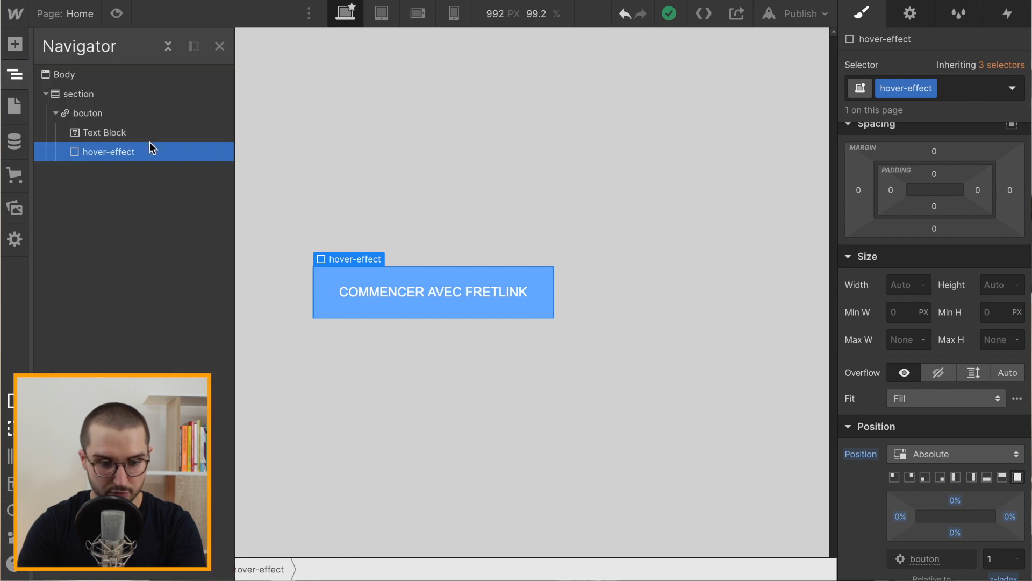
left_click(80, 109)
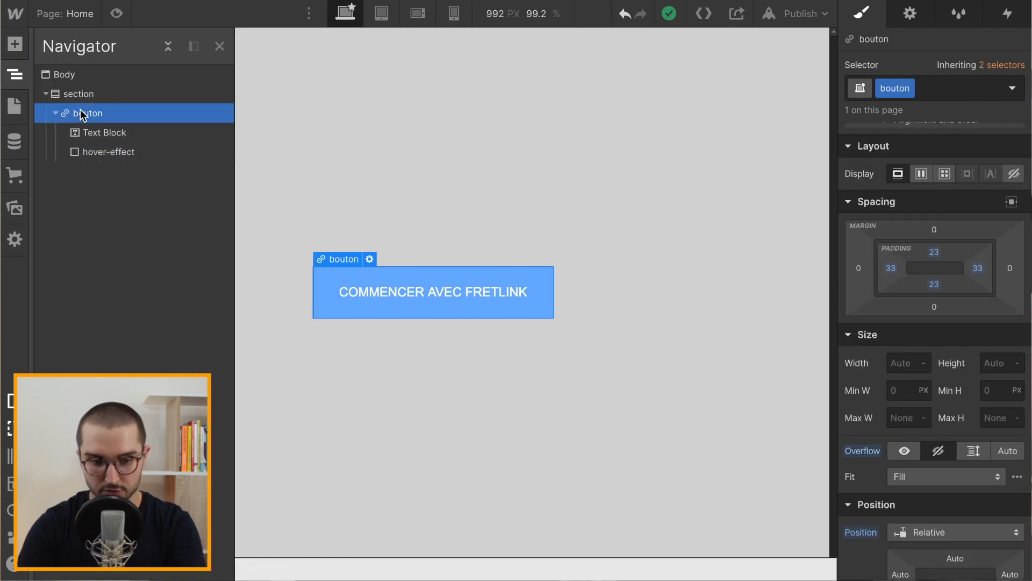
left_click(1009, 15)
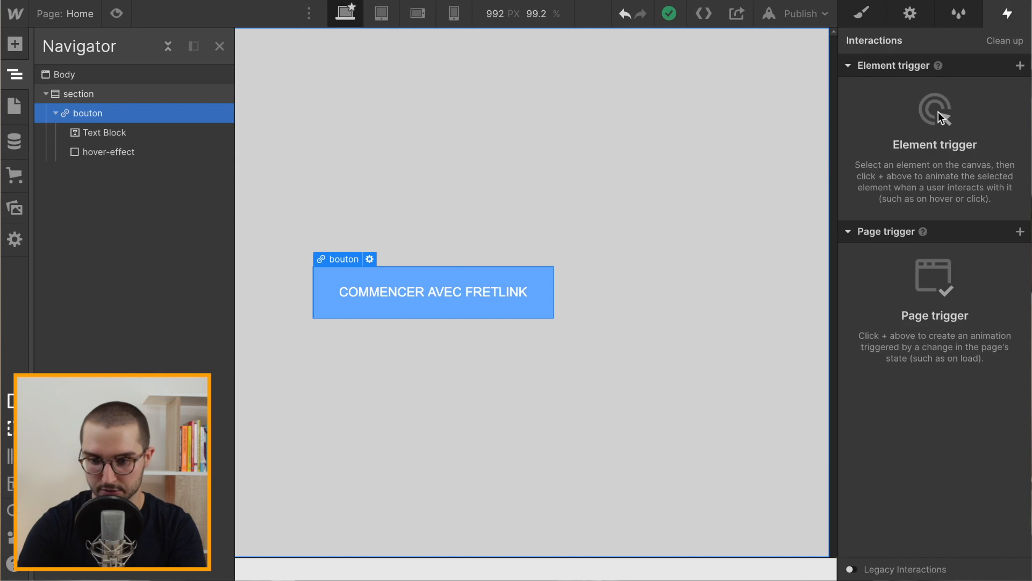
left_click(1020, 65)
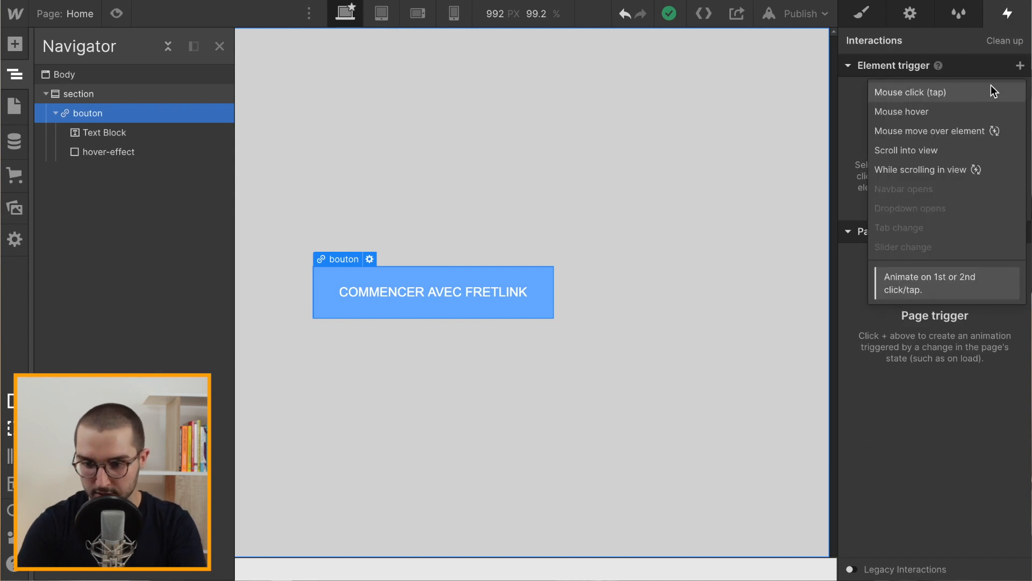
left_click(934, 111)
left_click(933, 154)
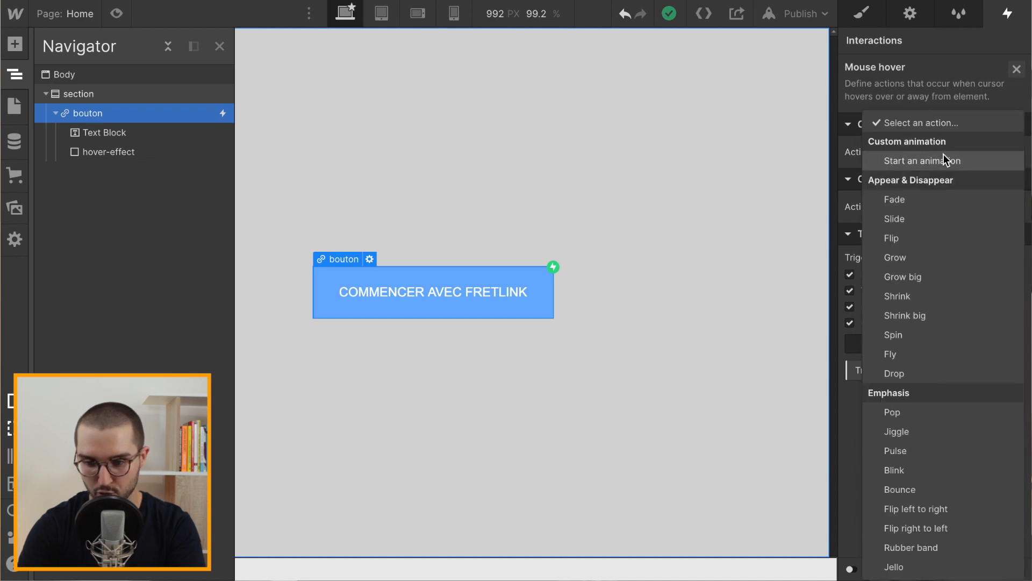
left_click(931, 161)
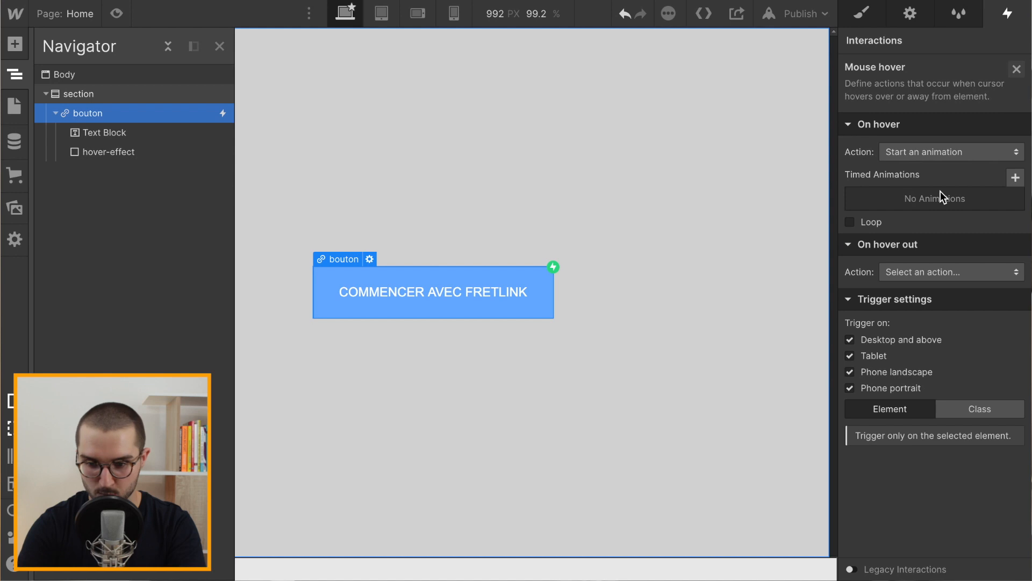
Step: Create a timed animation for the on-hover action and name it "hover bouton - in"
left_click(1016, 178)
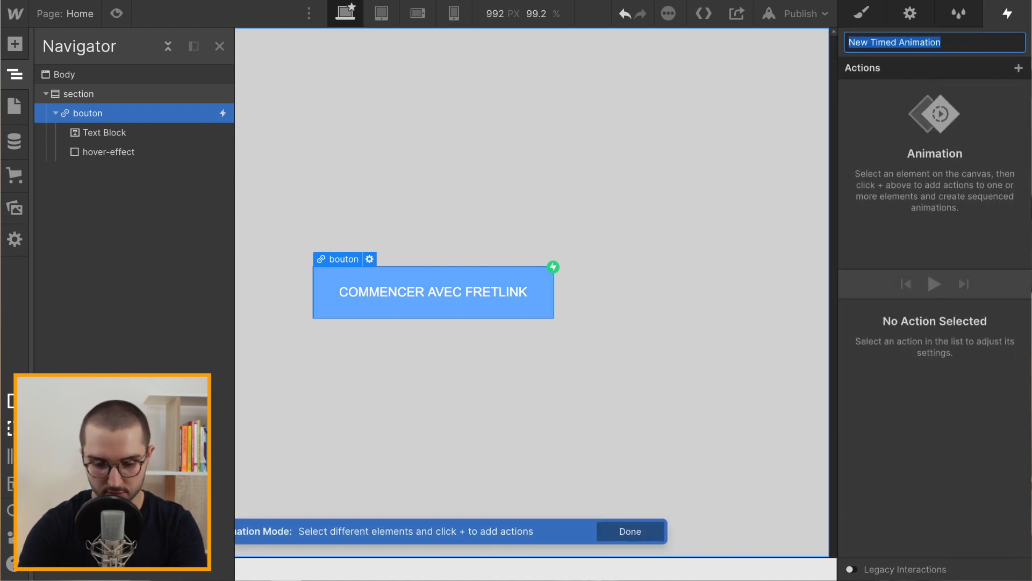
type("hover bouton - in")
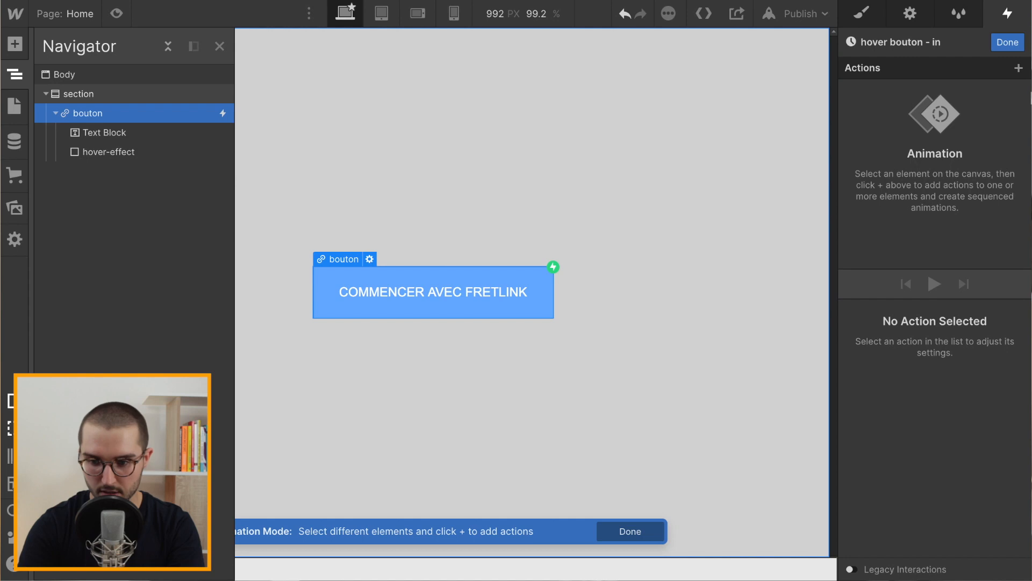
left_click(1018, 68)
left_click(1019, 68)
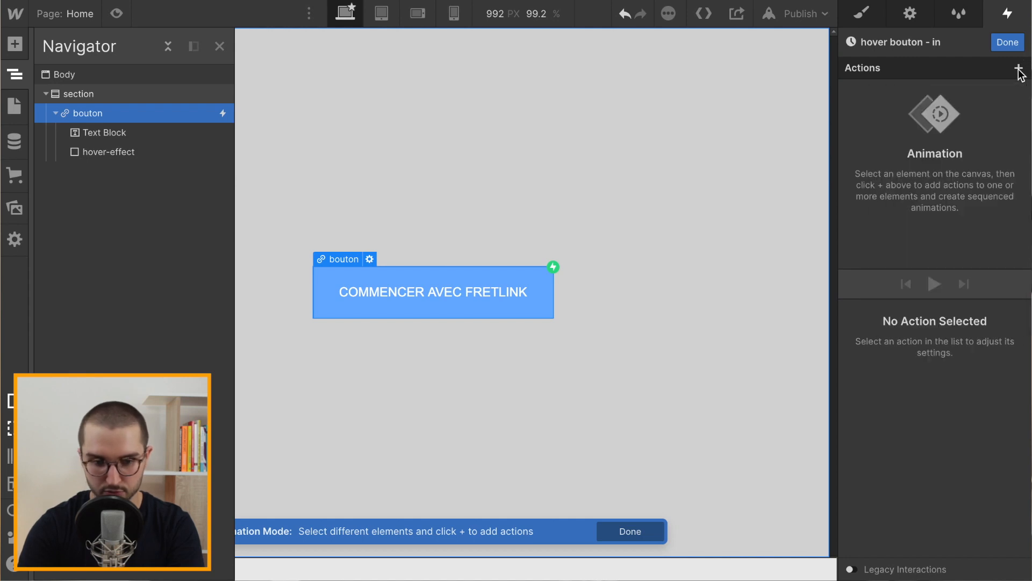
Step: Add a Move action for the hover-effect block to the animation and set it as the initial state
left_click(107, 154)
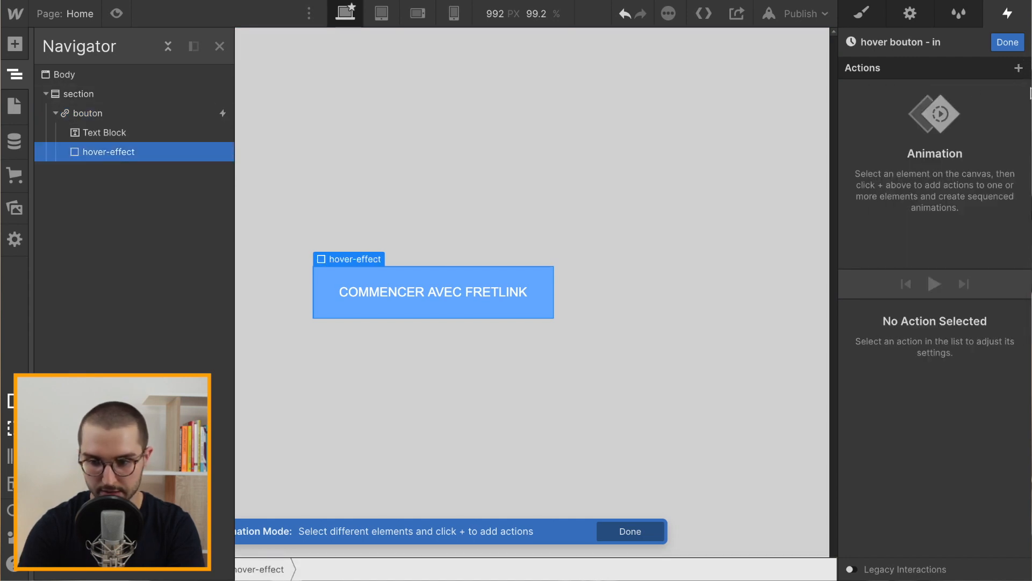
left_click(1020, 70)
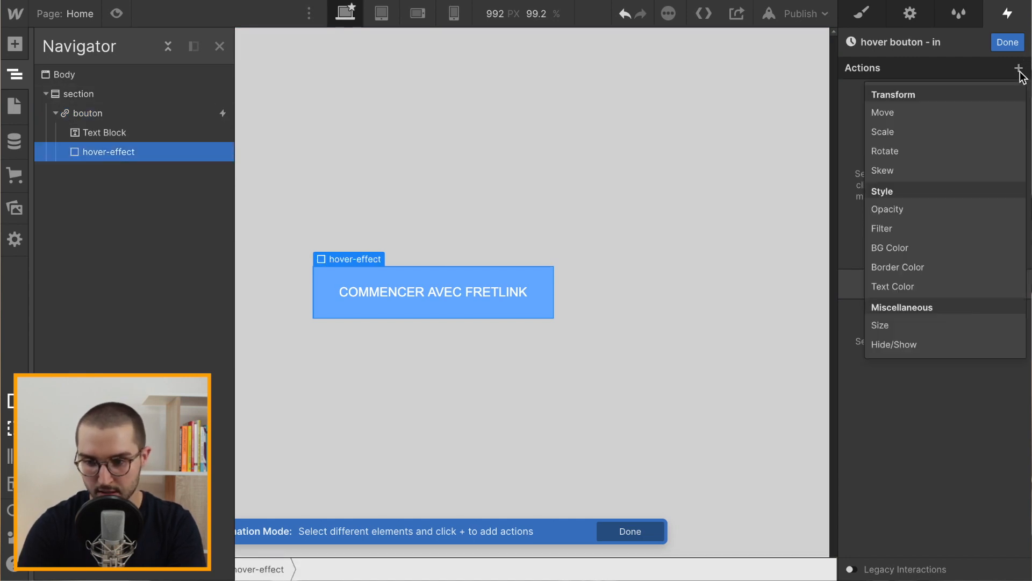
left_click(947, 114)
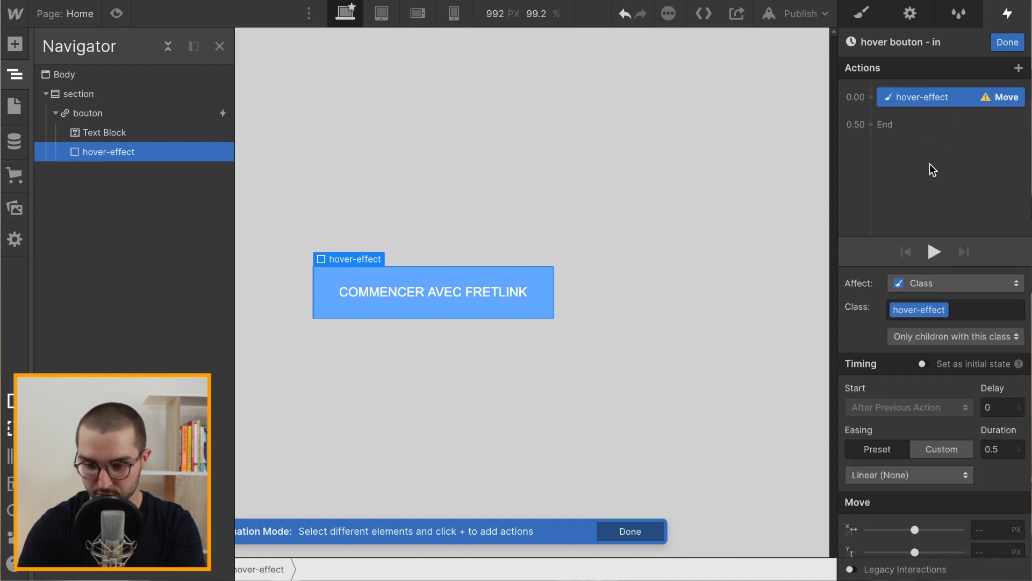
scroll(922, 508, "down", 1)
scroll(922, 509, "up", 1)
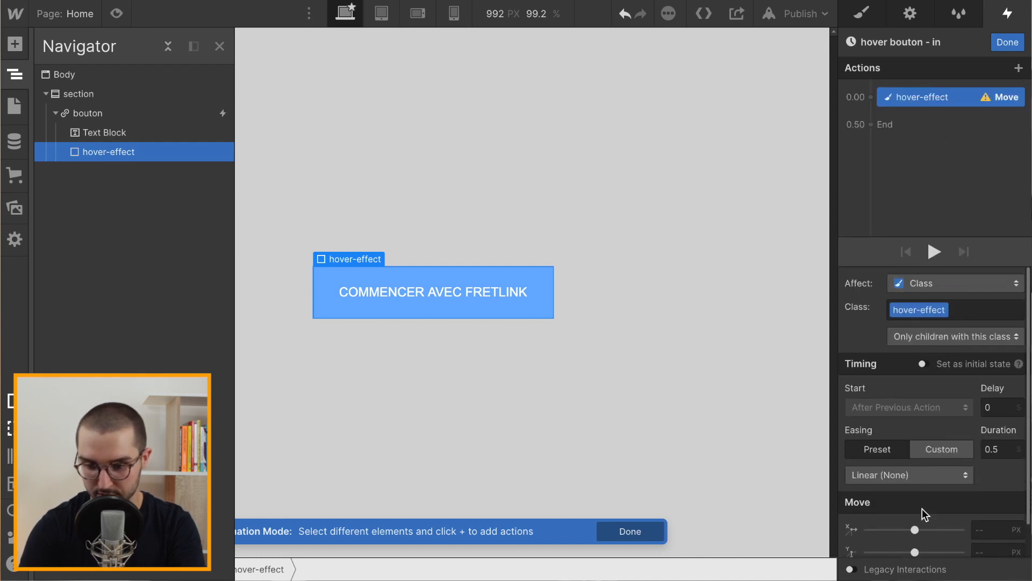
left_click(924, 362)
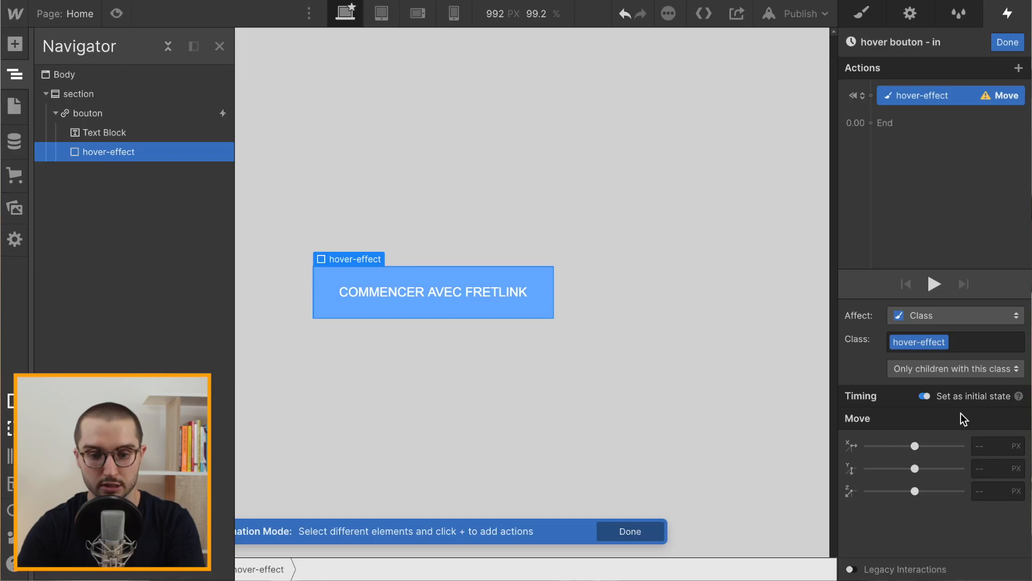
Step: Set the initial Move action's X offset to -100%
left_click(992, 448)
type("100")
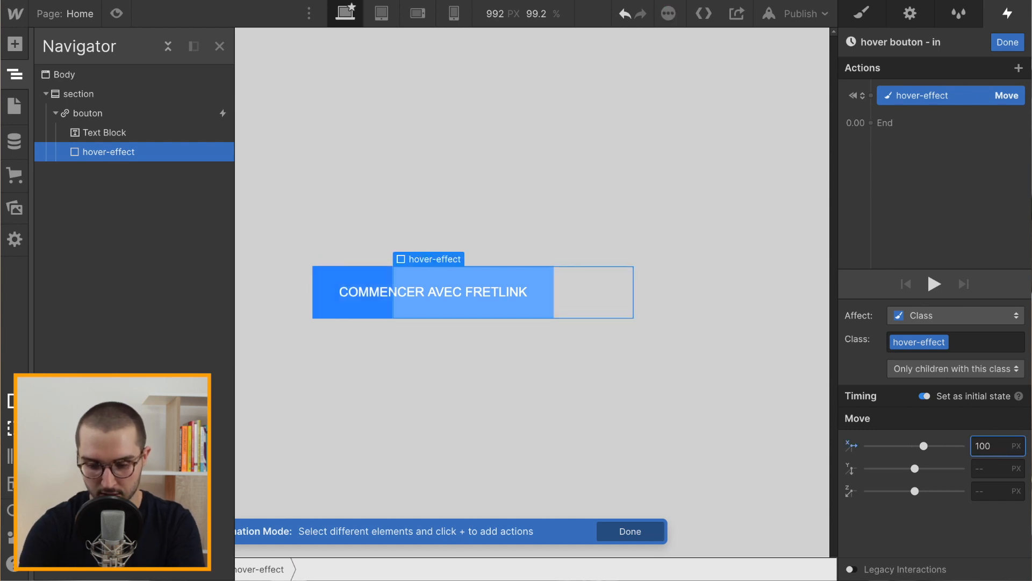
type("%")
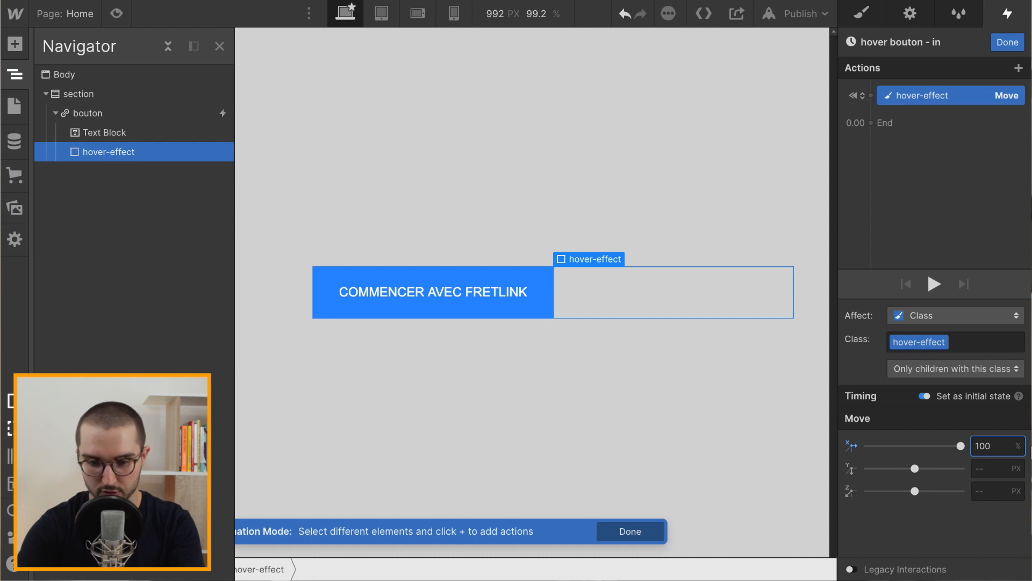
type("-")
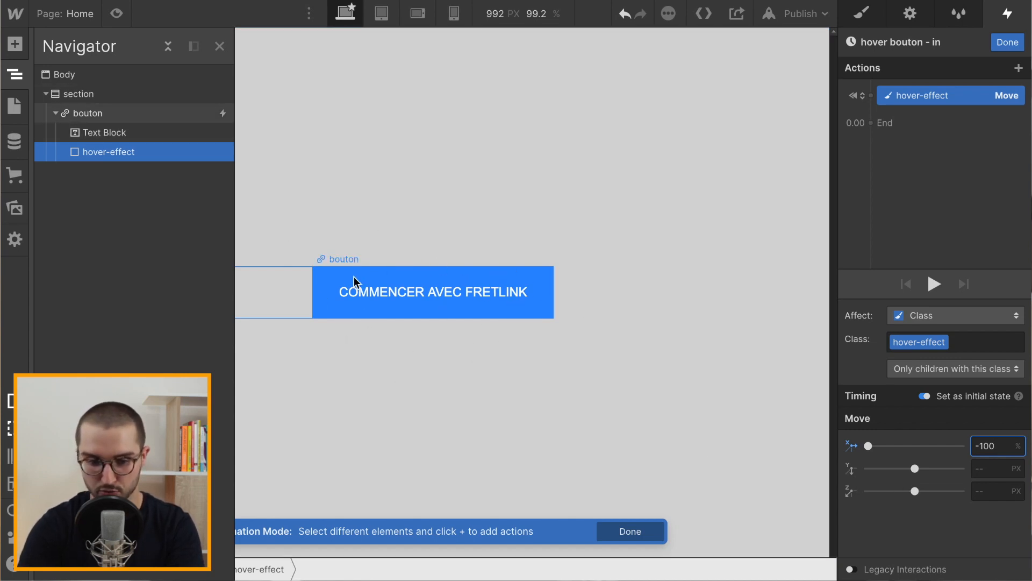
left_click(965, 531)
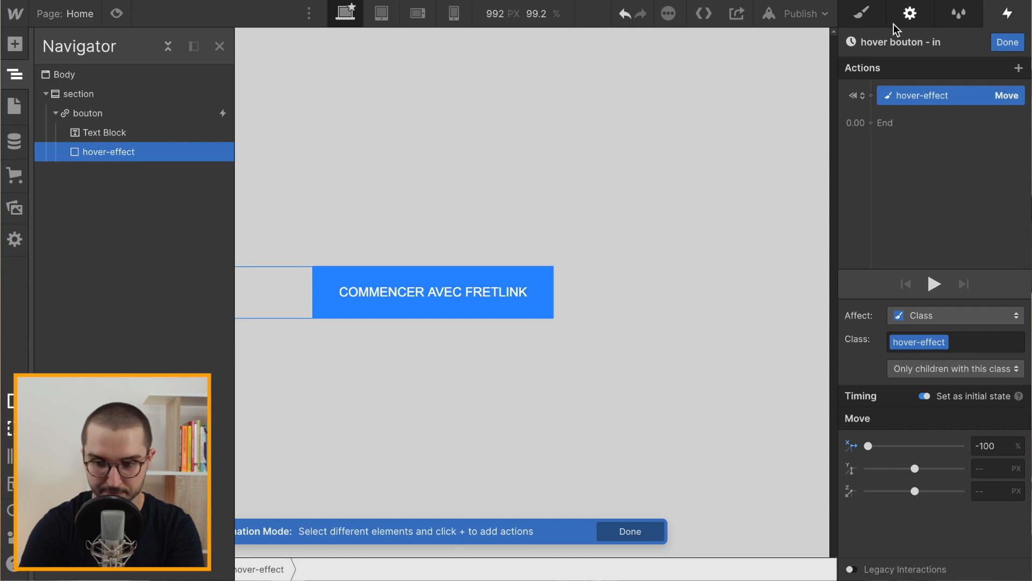
Step: Add a second Move action for the hover-effect block to the animation with an X offset of 0%
left_click(1015, 71)
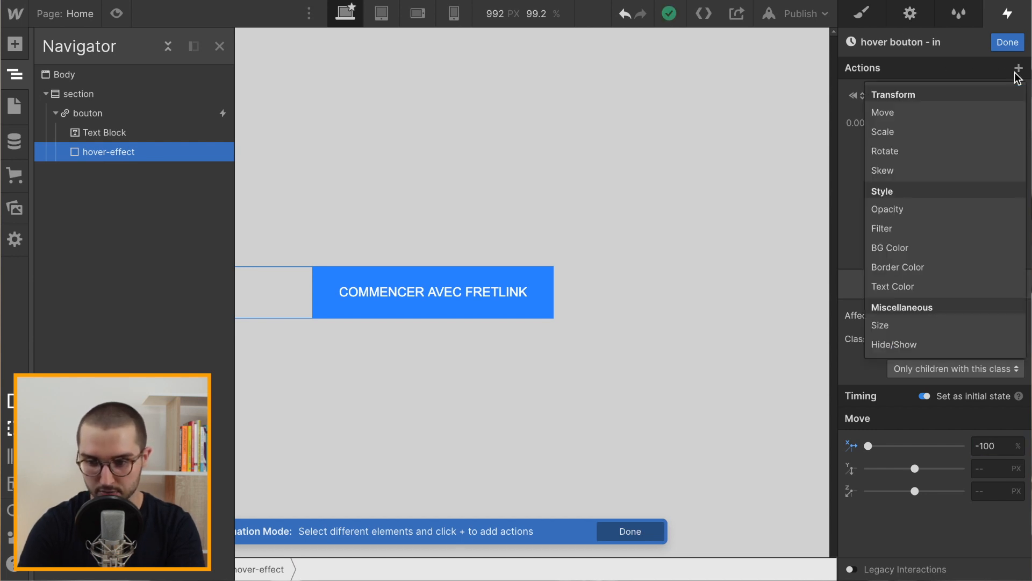
left_click(897, 115)
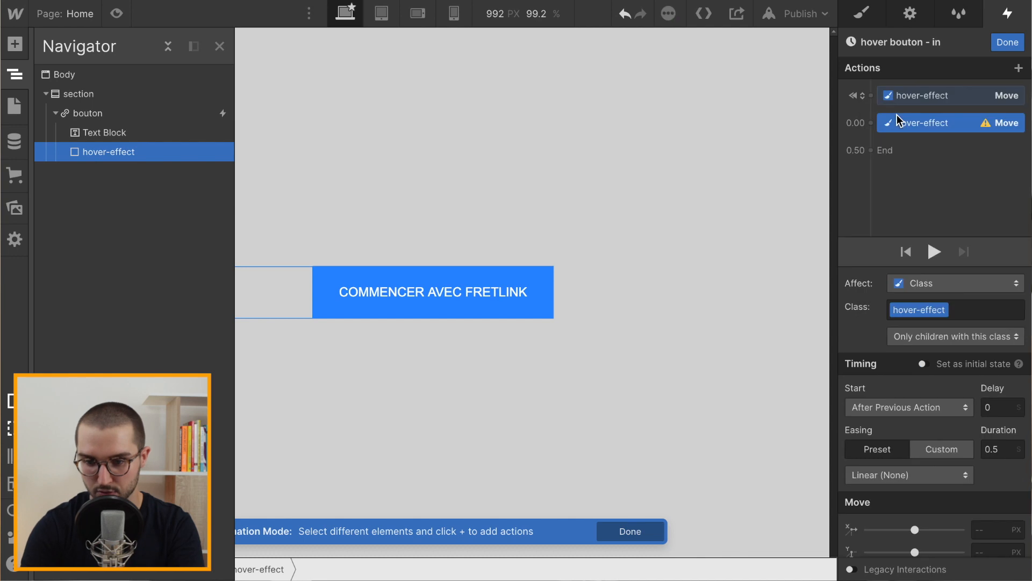
left_click(942, 100)
left_click(937, 125)
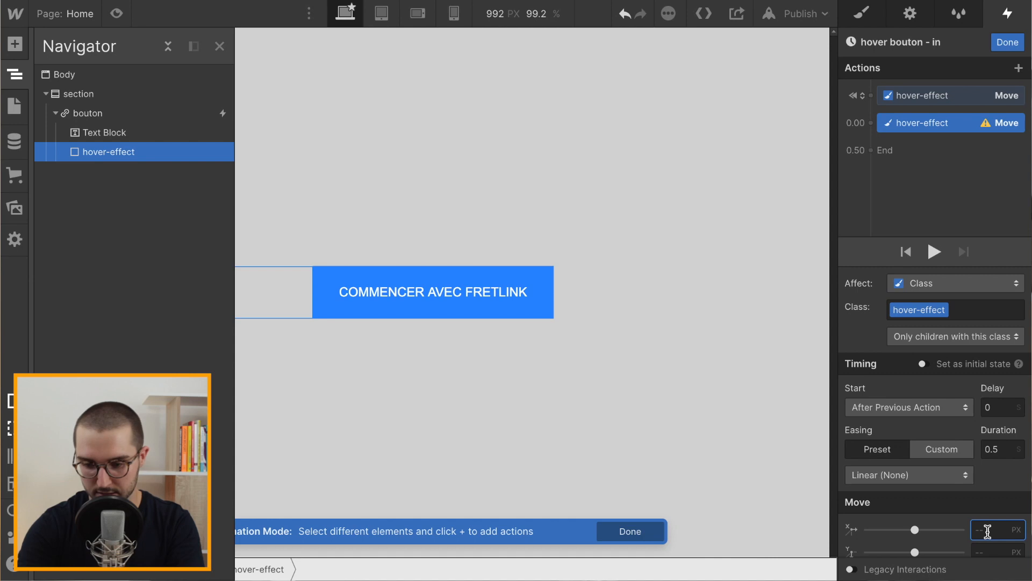
type("0")
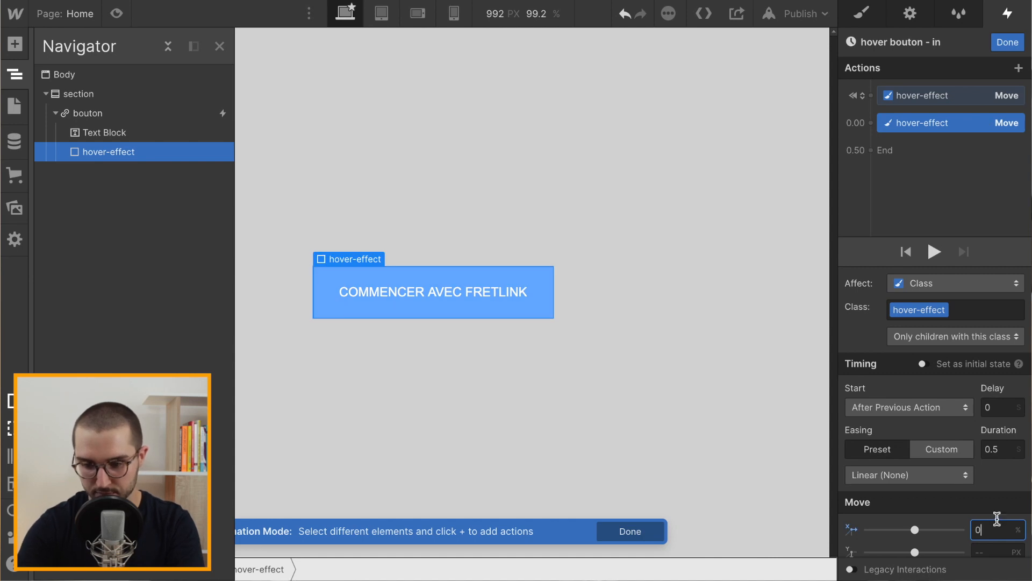
Step: Set the second Move action's duration to 0.2 s and its easing to Ease In Out
left_click(995, 449)
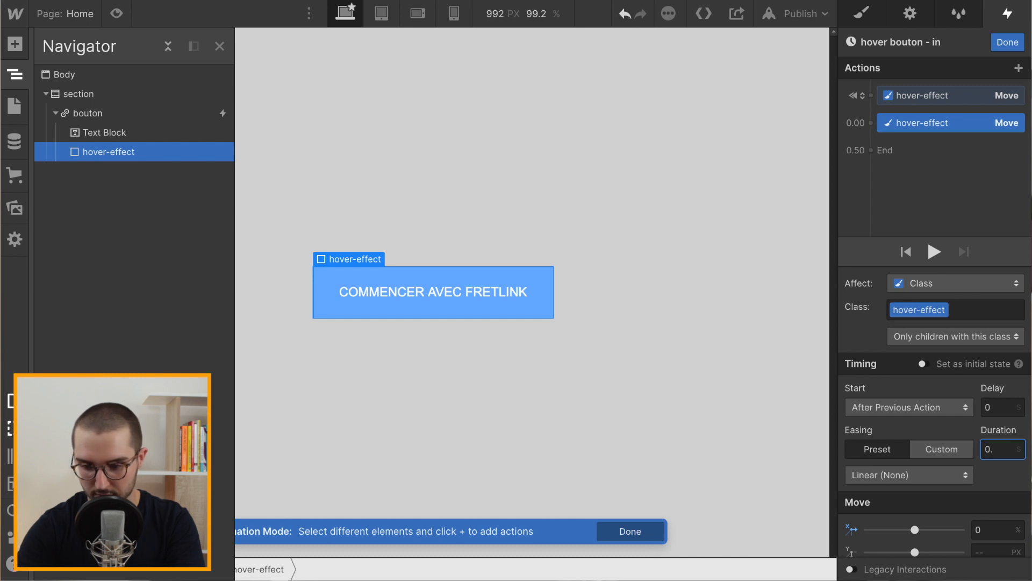
type("2")
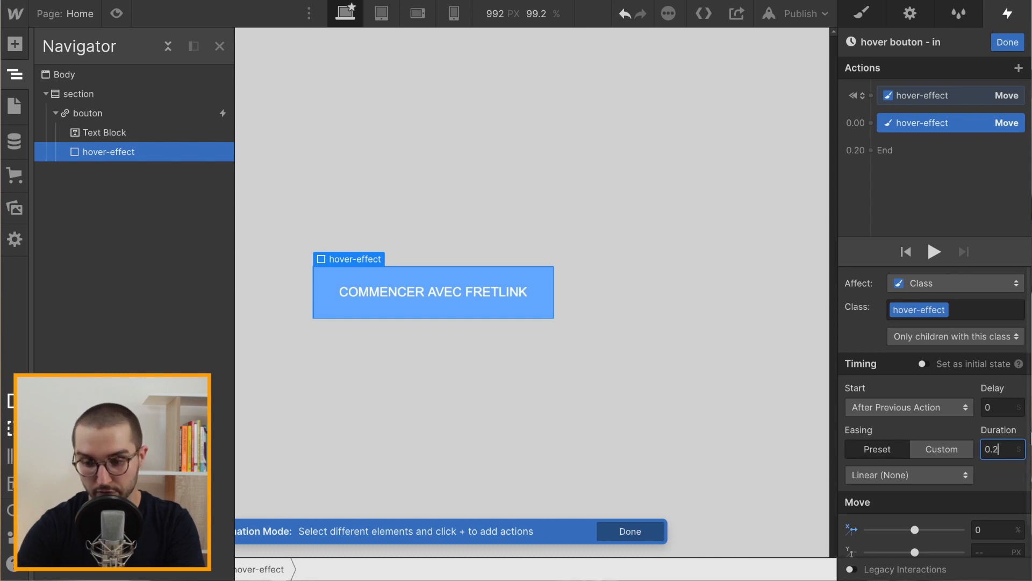
left_click(933, 476)
left_click(881, 110)
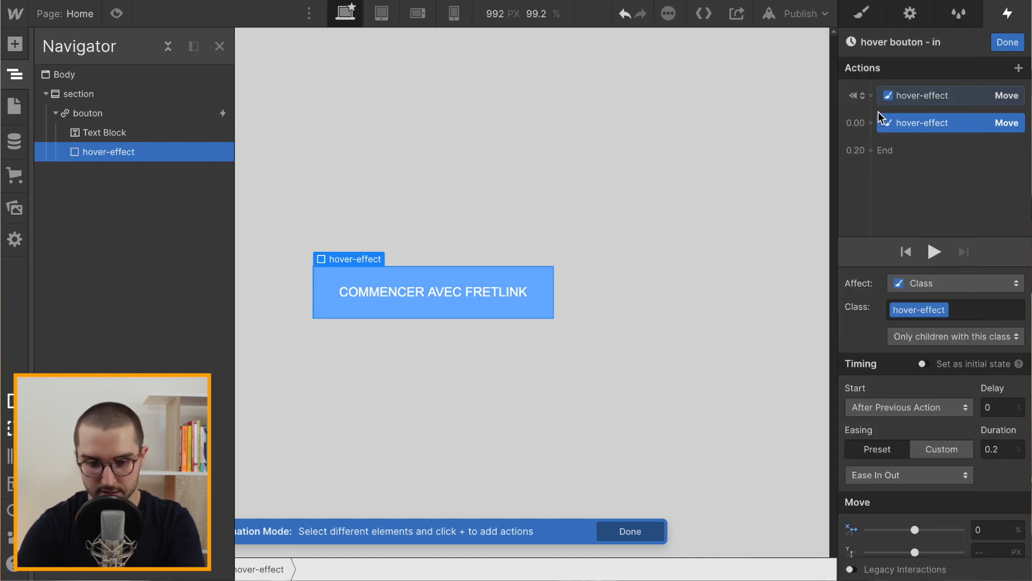
Step: Play the "hover bouton - in" animation several times to check how the layer slides in
left_click(934, 252)
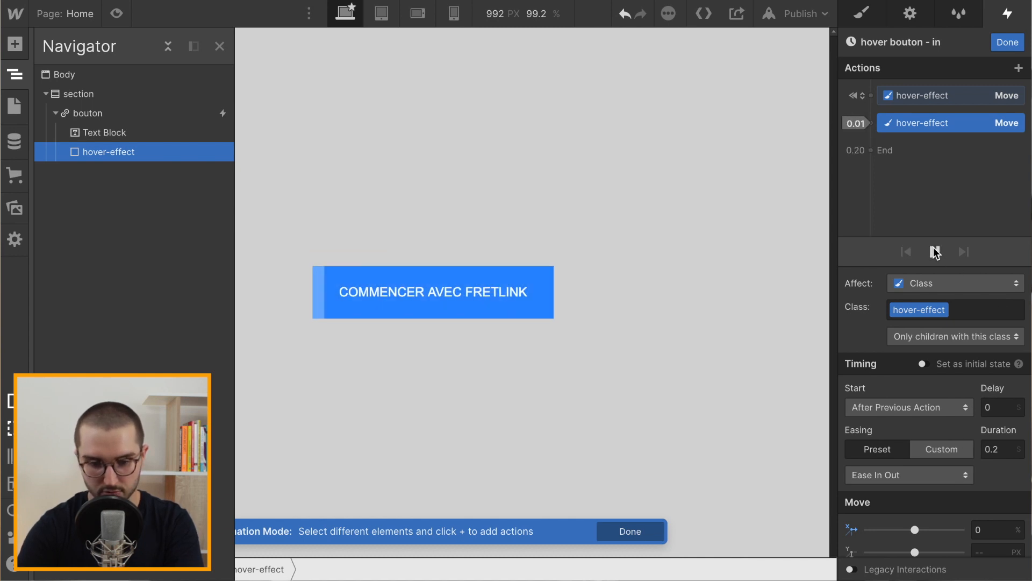
left_click(934, 252)
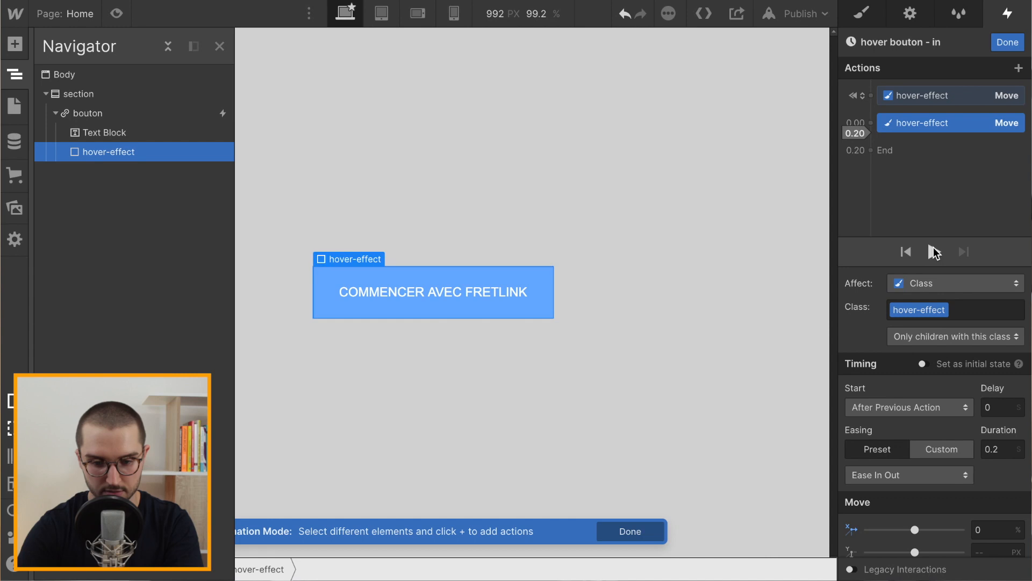
left_click(934, 251)
left_click(934, 252)
left_click(934, 252)
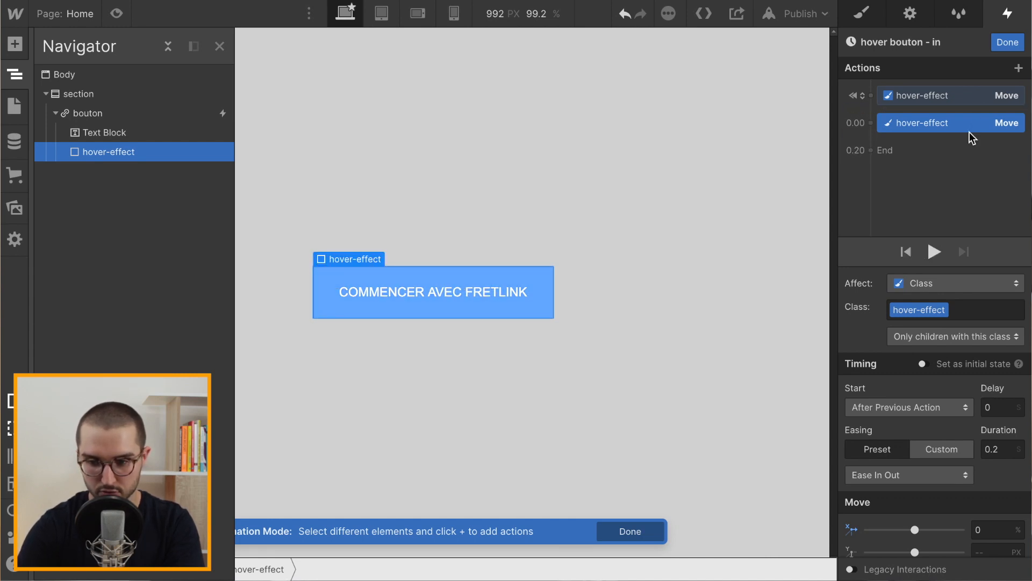
Step: Finish editing the hover-in animation and set the bouton's on-hover-out action to Start an animation
left_click(1008, 42)
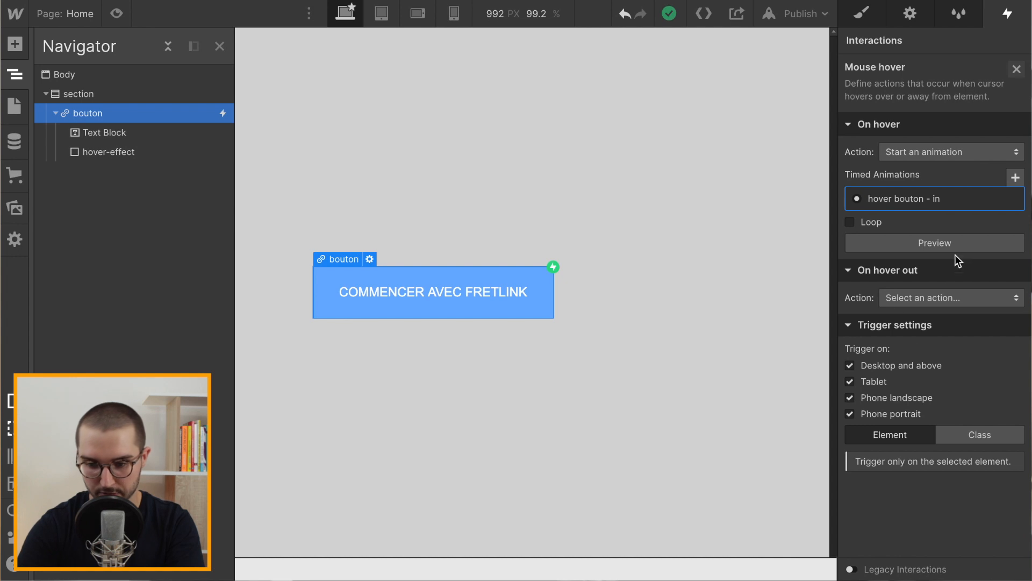
left_click(921, 298)
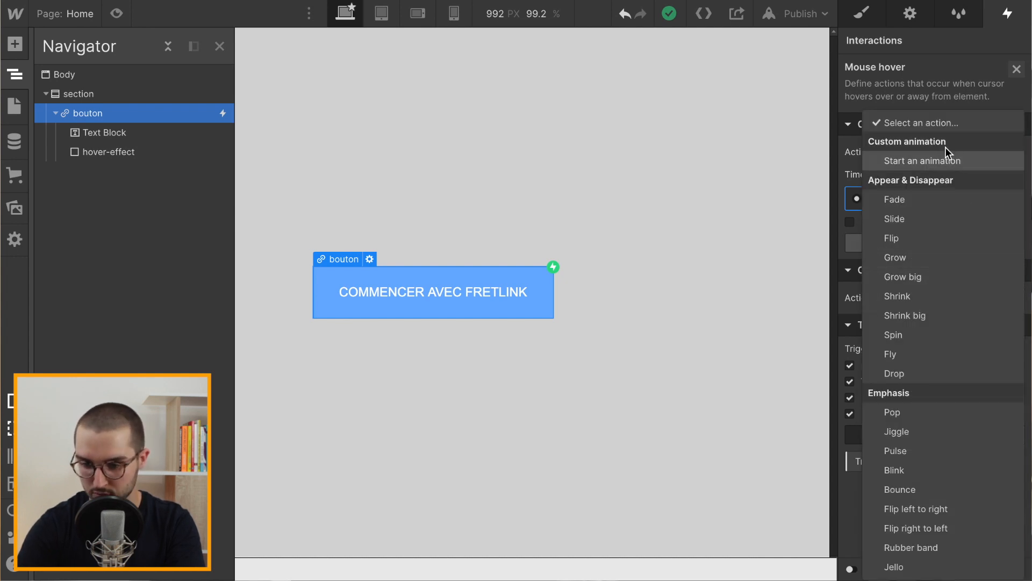
left_click(929, 161)
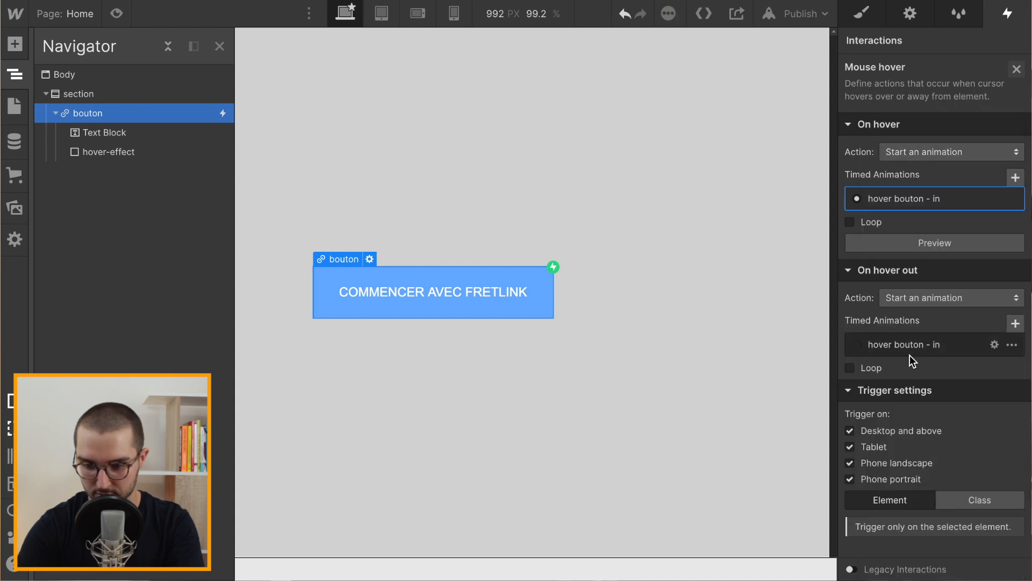
Step: Duplicate the "hover bouton - in" animation for the hover-out action and open the copy for editing
left_click(864, 345)
left_click(1012, 345)
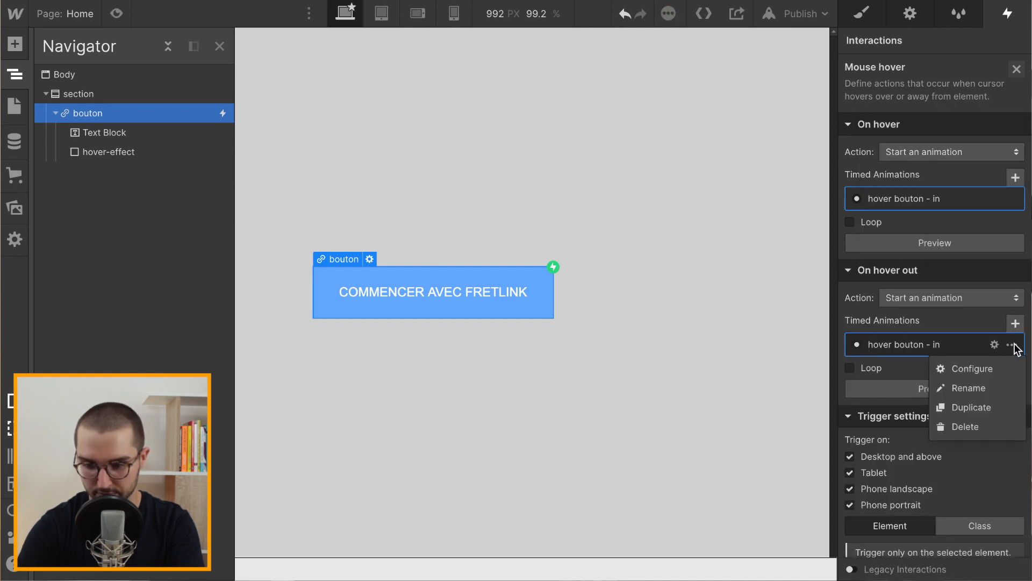
left_click(974, 407)
left_click(974, 393)
left_click(995, 392)
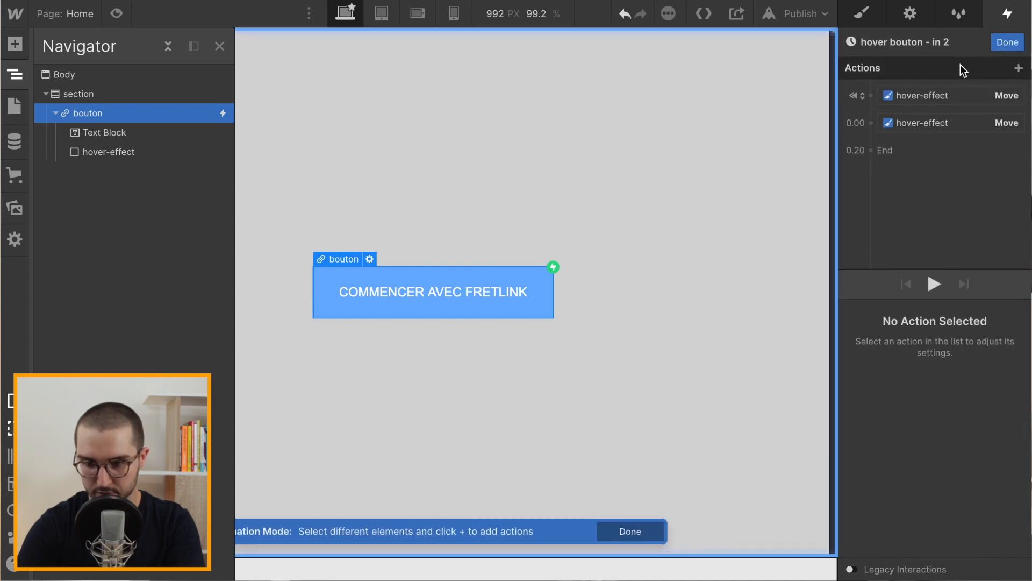
Step: Rename the duplicated animation "hover bouton - out"
left_click(940, 43)
left_click(945, 42)
key("BackSpace")
key("BackSpace")
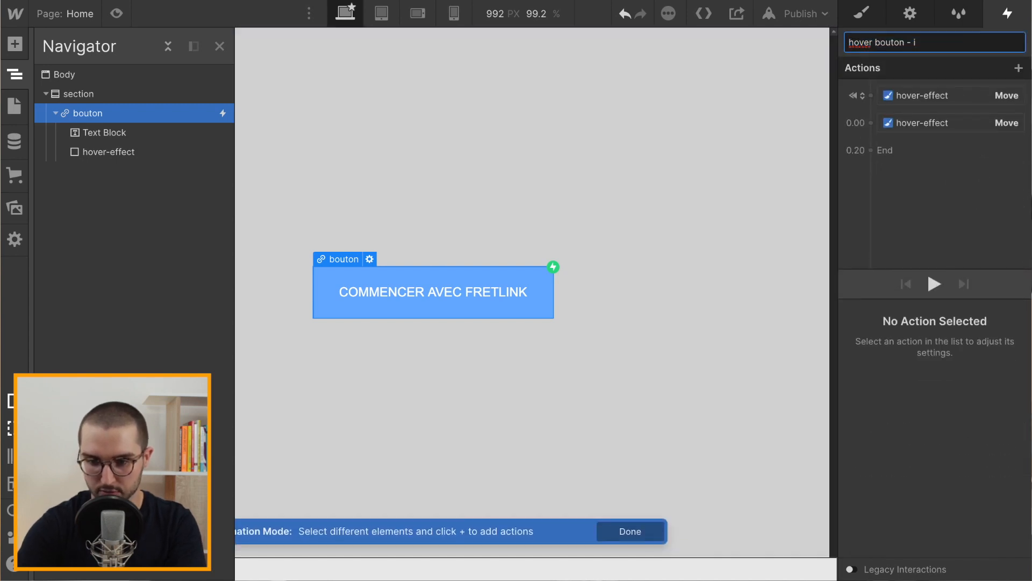
type("out")
key("Return")
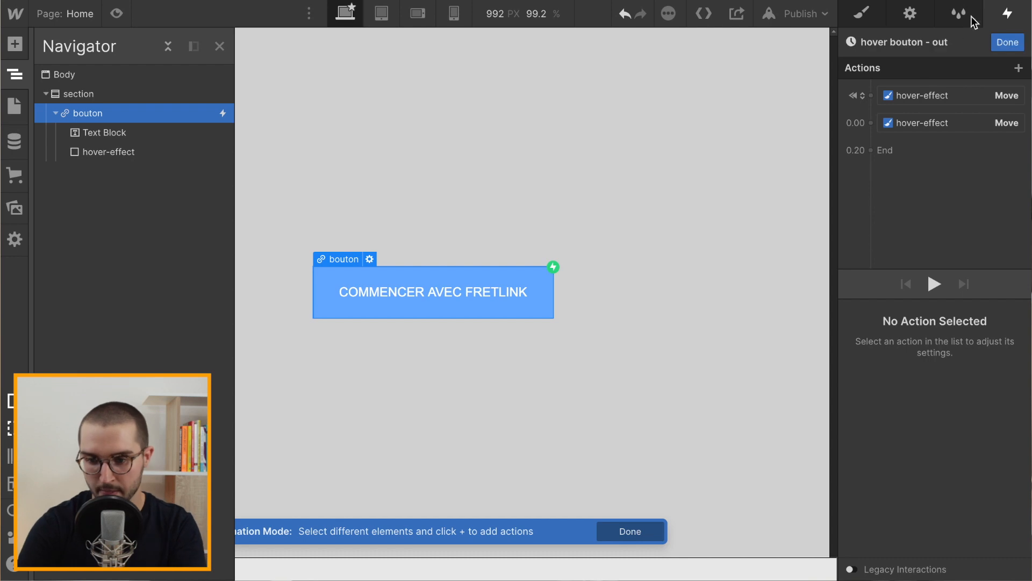
Step: Reorder the hover-out animation so the 0% Move action comes first and the -100% Move action follows as a regular timed action
left_click(925, 121)
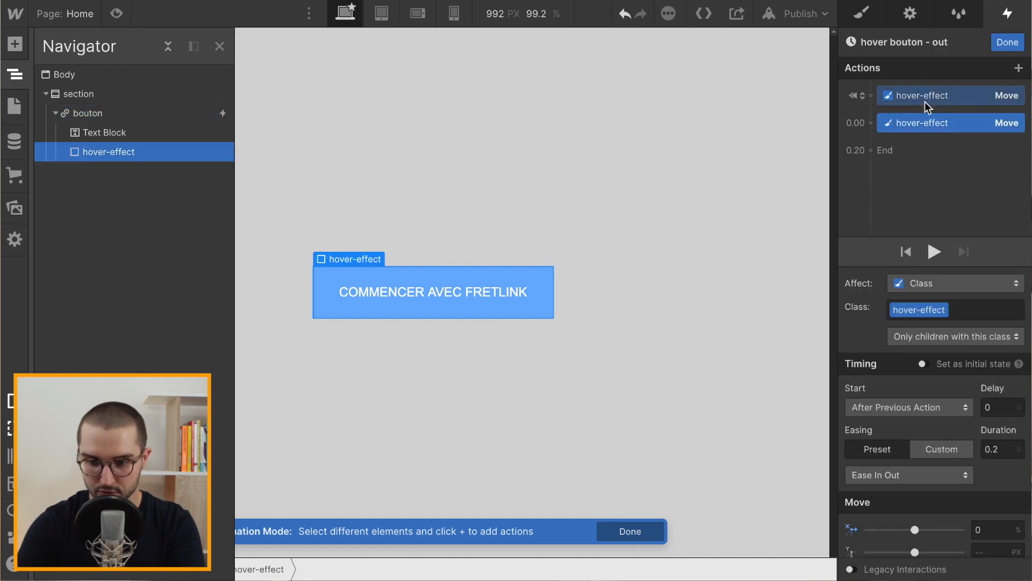
left_click(924, 98)
mouse_move(925, 122)
left_mouse_down()
mouse_move(925, 160)
mouse_move(931, 137)
left_mouse_up()
left_click(932, 98)
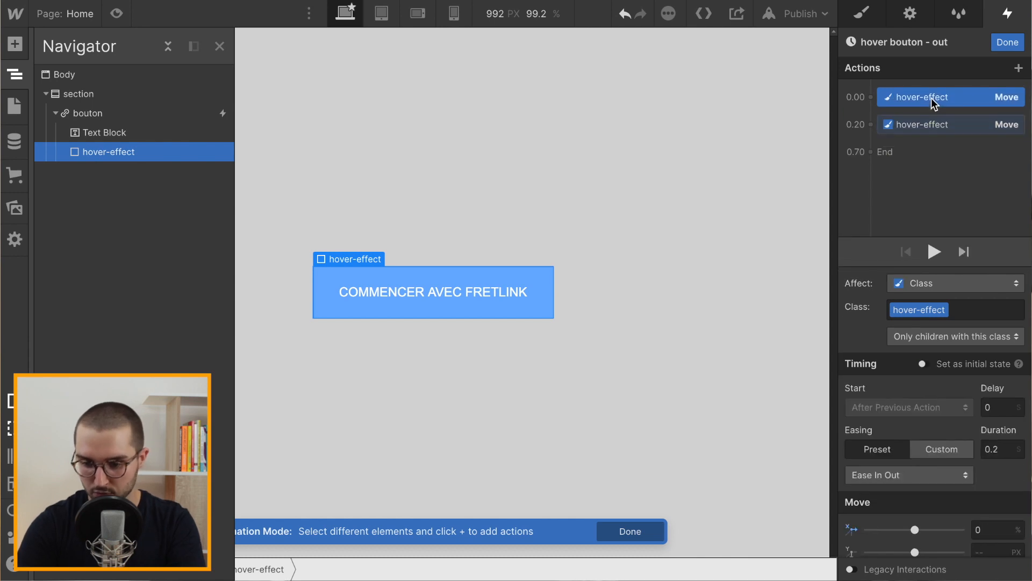
scroll(968, 425, "down", 1)
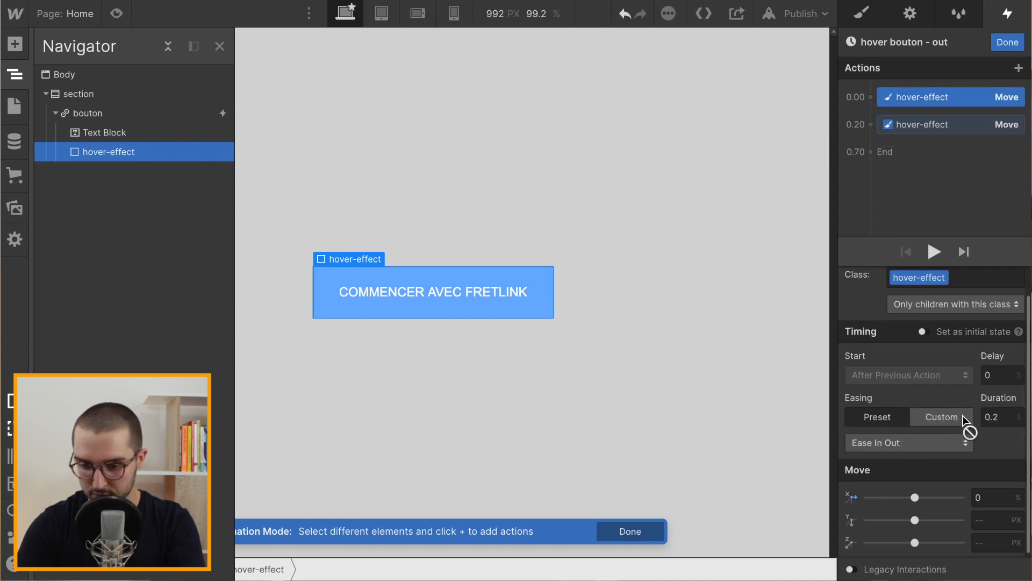
Step: Try to re-enter the second Move action's X offset as -100%
left_click(942, 125)
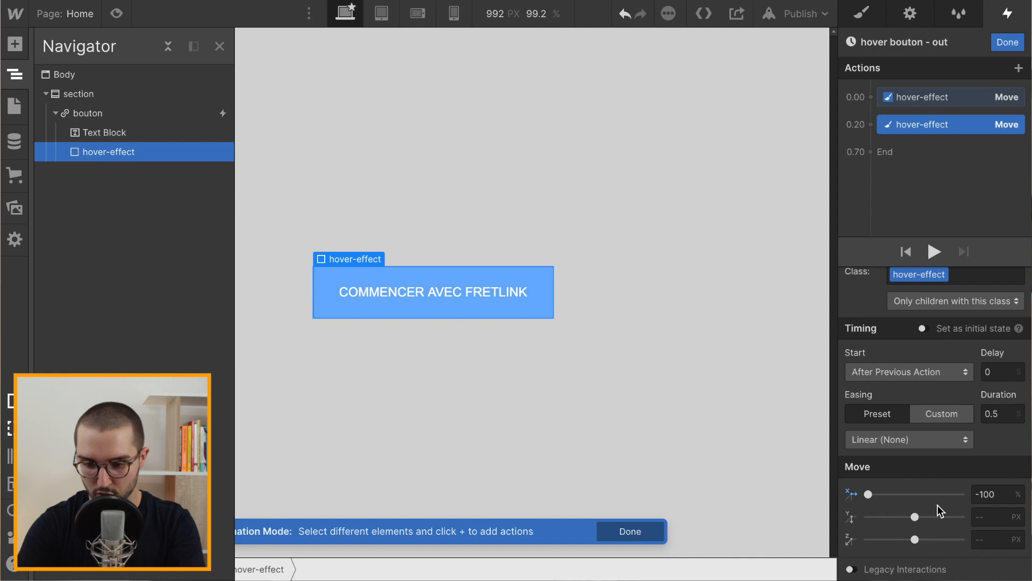
left_click(998, 494)
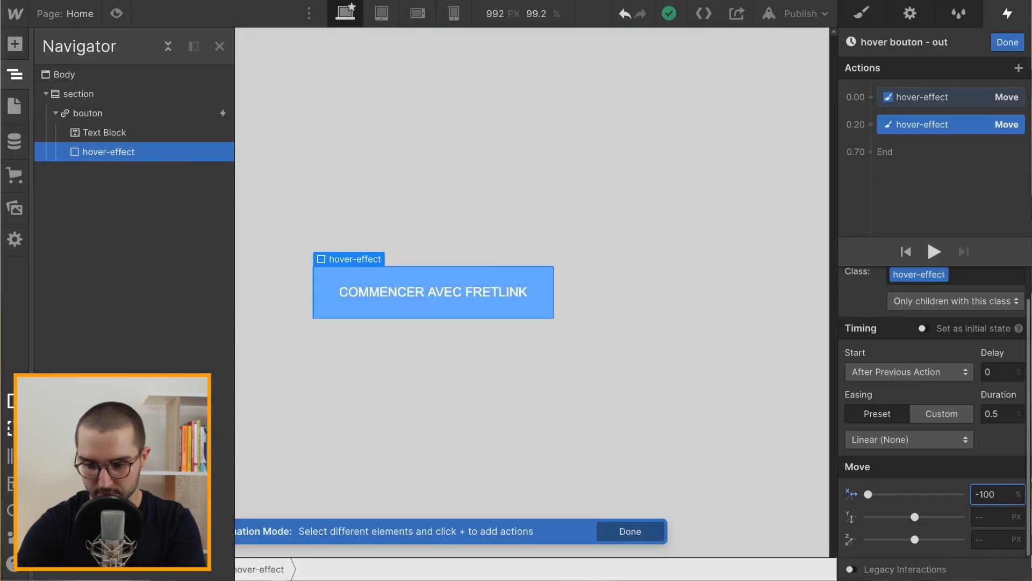
key("BackSpace")
key("BackSpace")
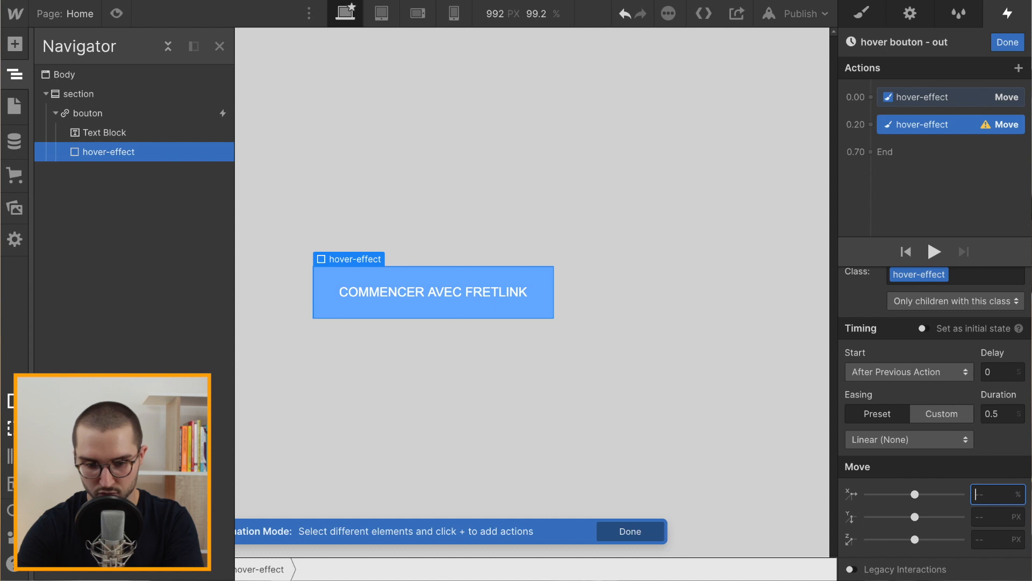
type("-10")
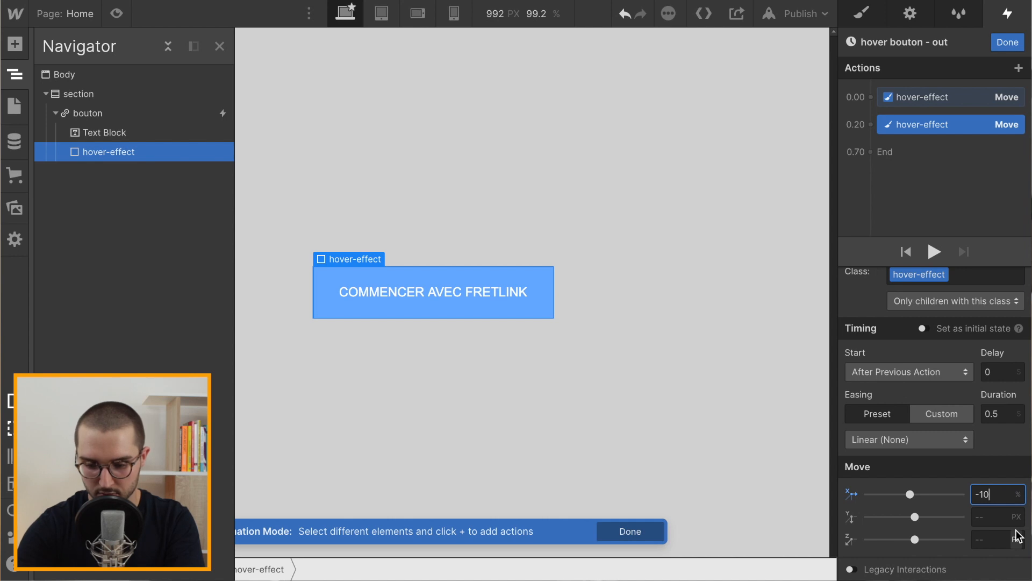
type("0")
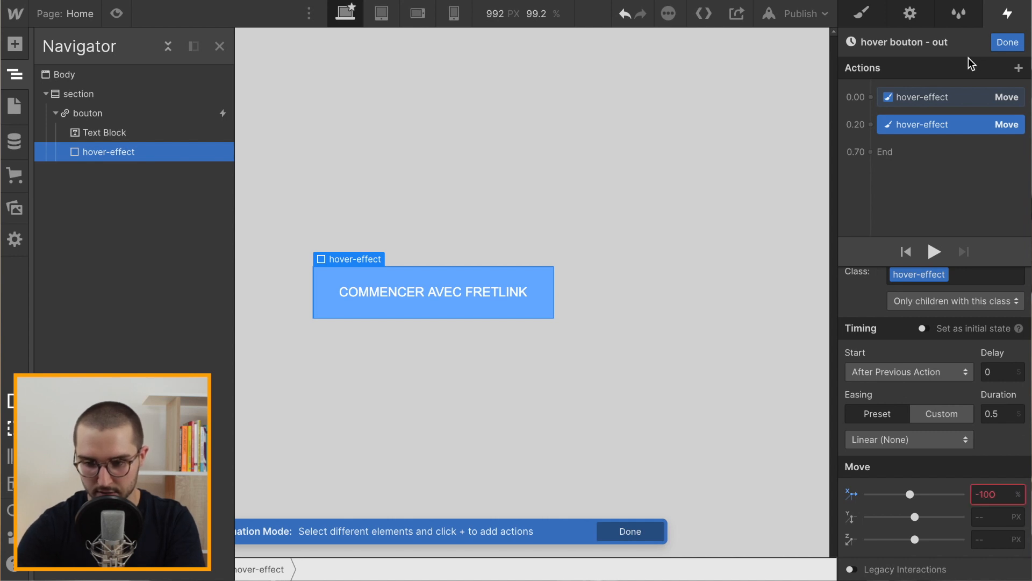
Step: Clear the X offset of the first Move action in the hover-out animation
left_click(936, 99)
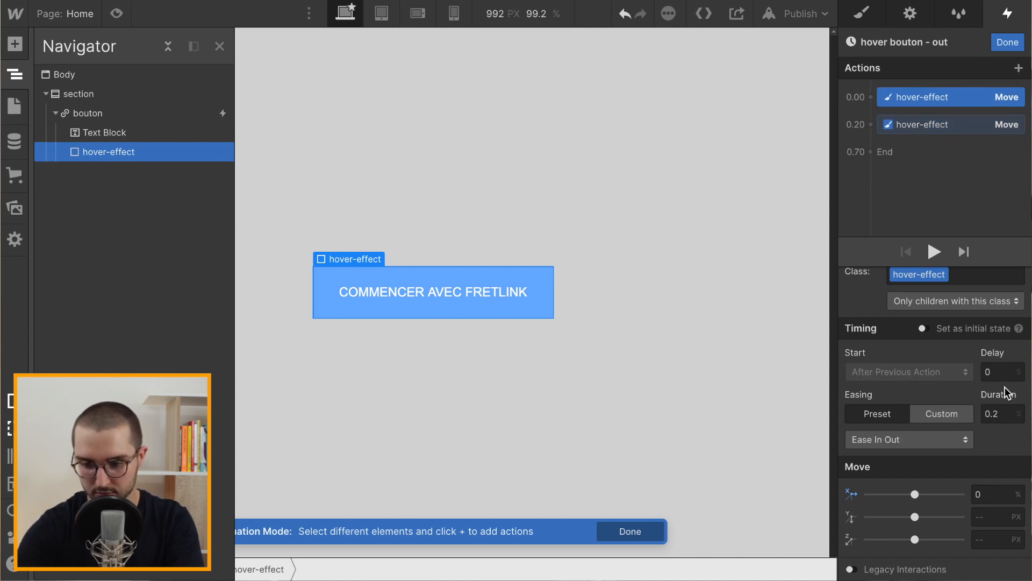
left_click(976, 494)
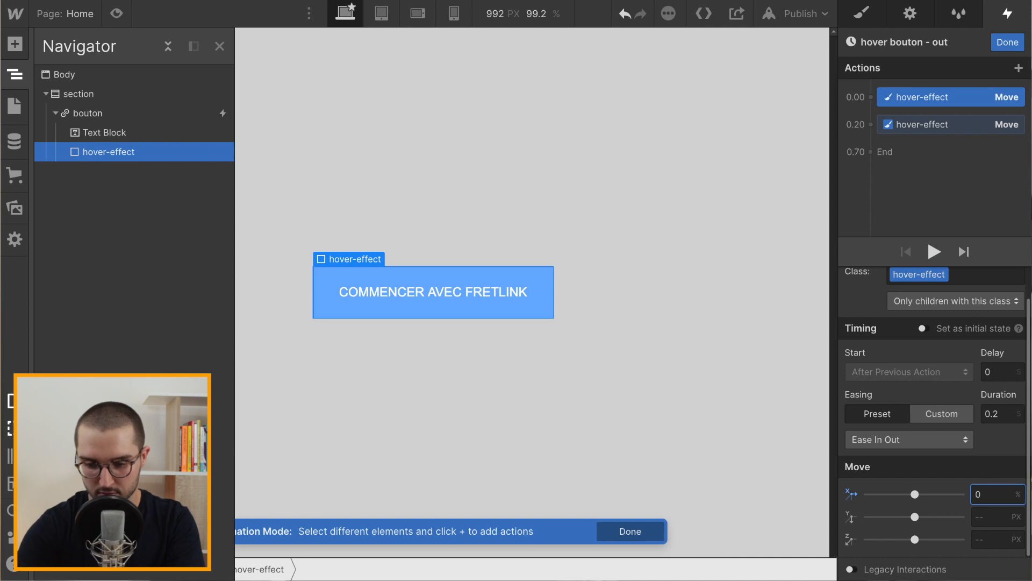
key("BackSpace")
key("BackSpace")
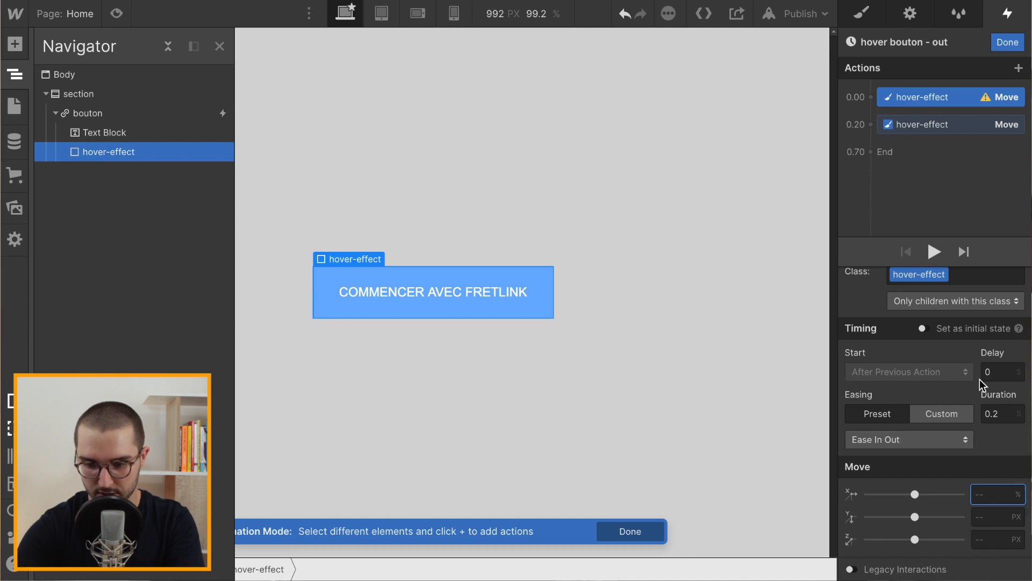
left_click(945, 351)
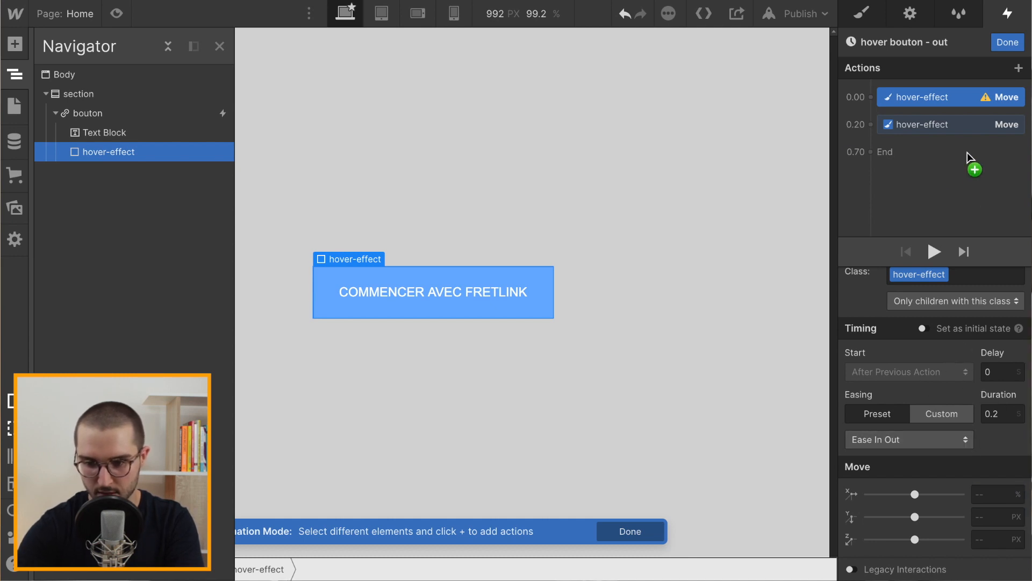
Step: Correct the second Move action's X offset to -100%
left_click(948, 125)
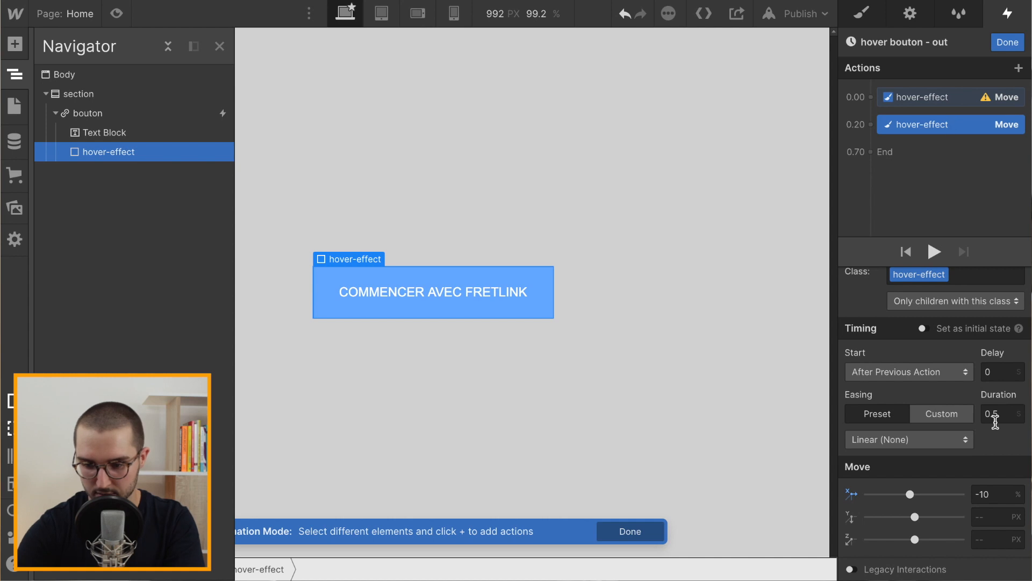
left_click(996, 493)
type("0")
left_click(991, 449)
Step: Set the first Move action's X offset to 0%
left_click(946, 102)
left_click(992, 502)
type("0")
left_click(1007, 456)
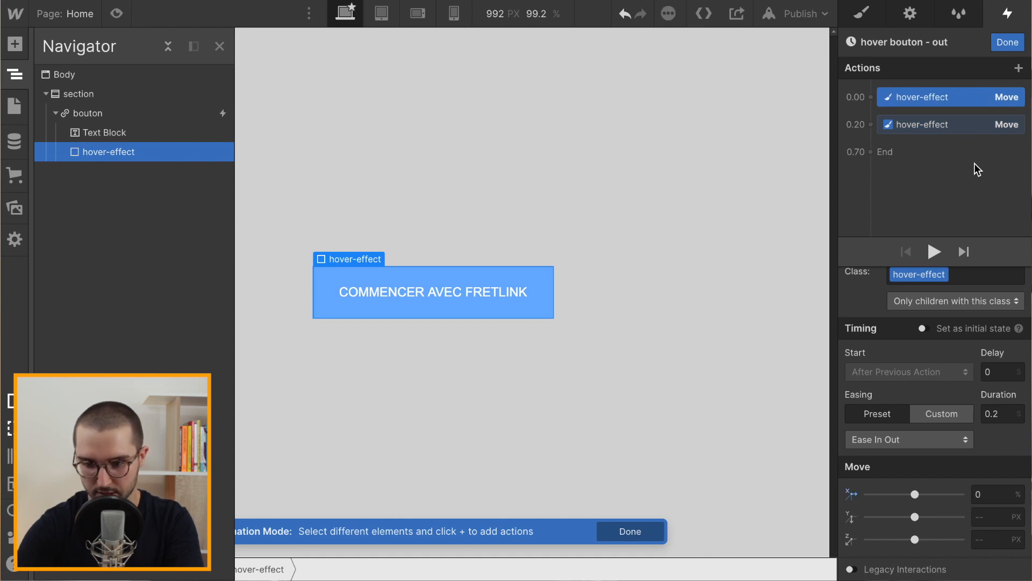
Step: Set the second Move action's duration to 0 s in the hover-out animation
left_click(935, 131)
left_click(1001, 418)
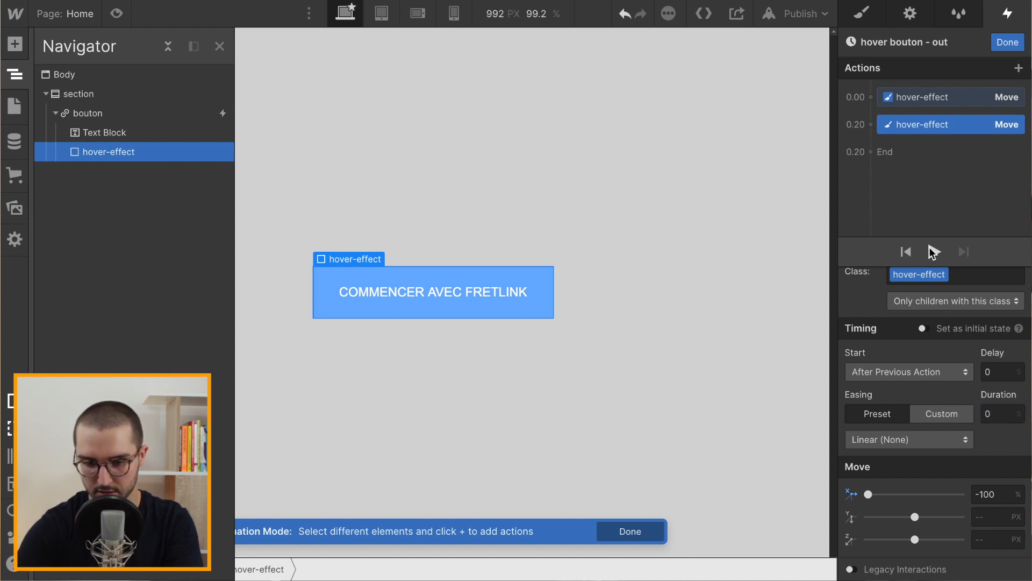
Step: Edit the first Move action's duration in the hover-out animation and preview the page
left_click(927, 96)
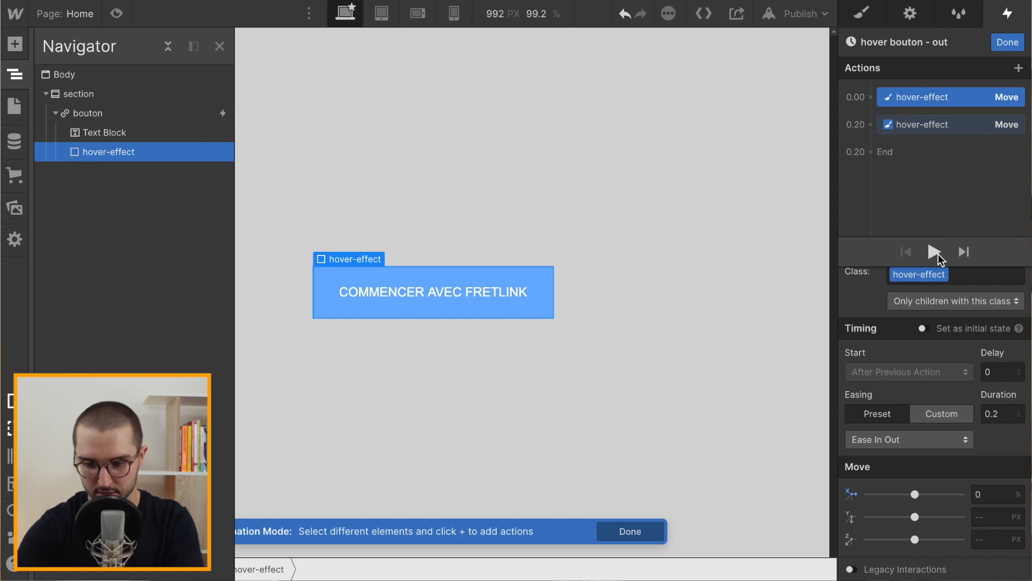
left_click(1005, 415)
key("BackSpace")
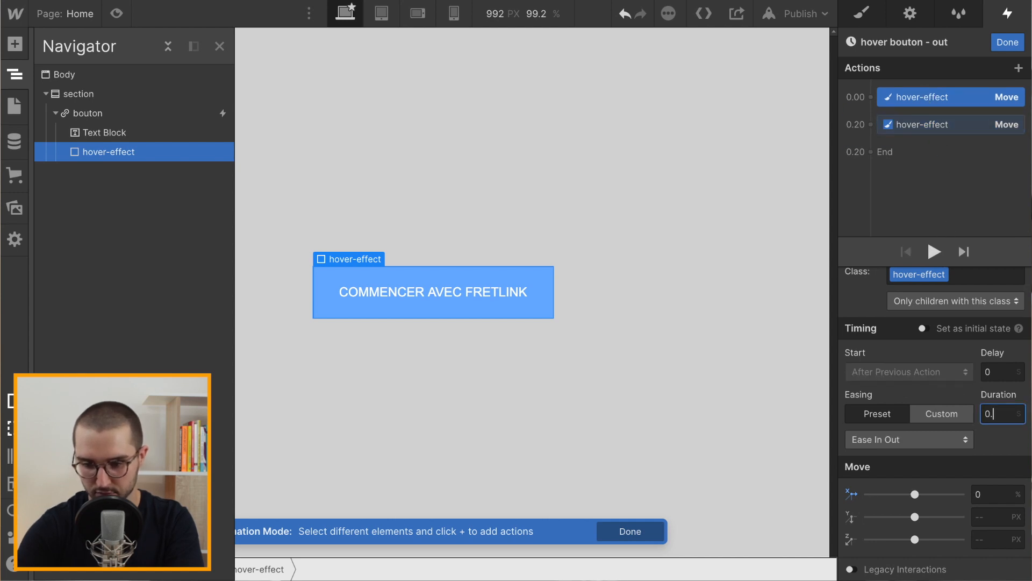
left_click(925, 126)
left_click(117, 13)
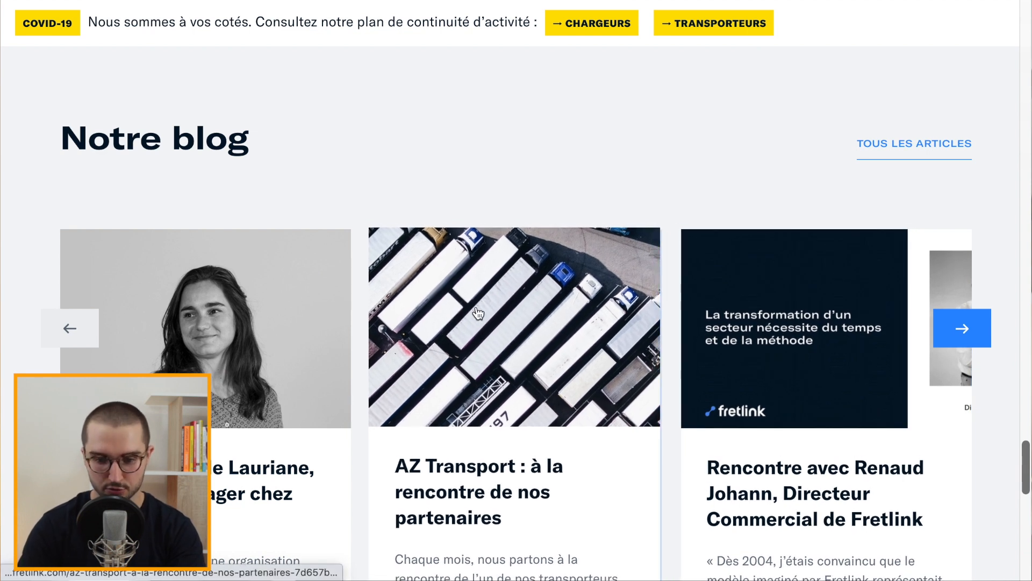
Step: Switch back to Webflow and add a new Section element directly below the existing section
scroll(492, 326, "down", 3)
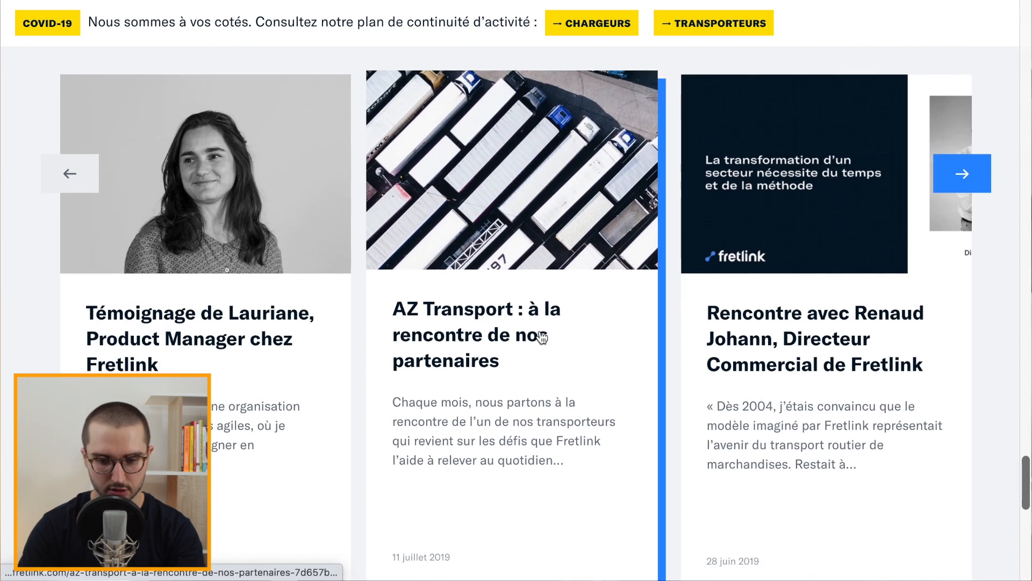
scroll(538, 328, "up", 2)
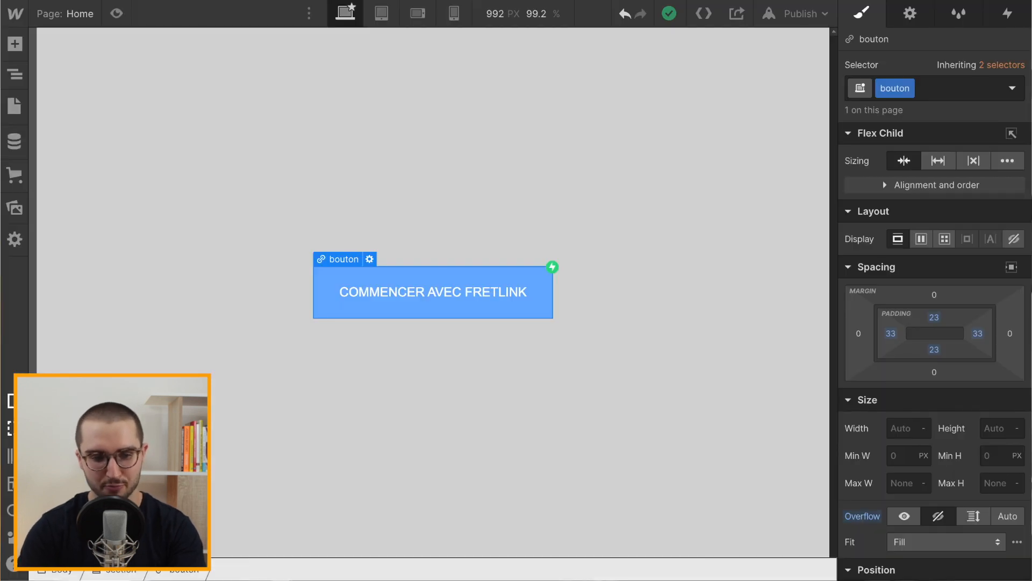
left_click(14, 44)
left_click_drag(68, 168, 891, 23)
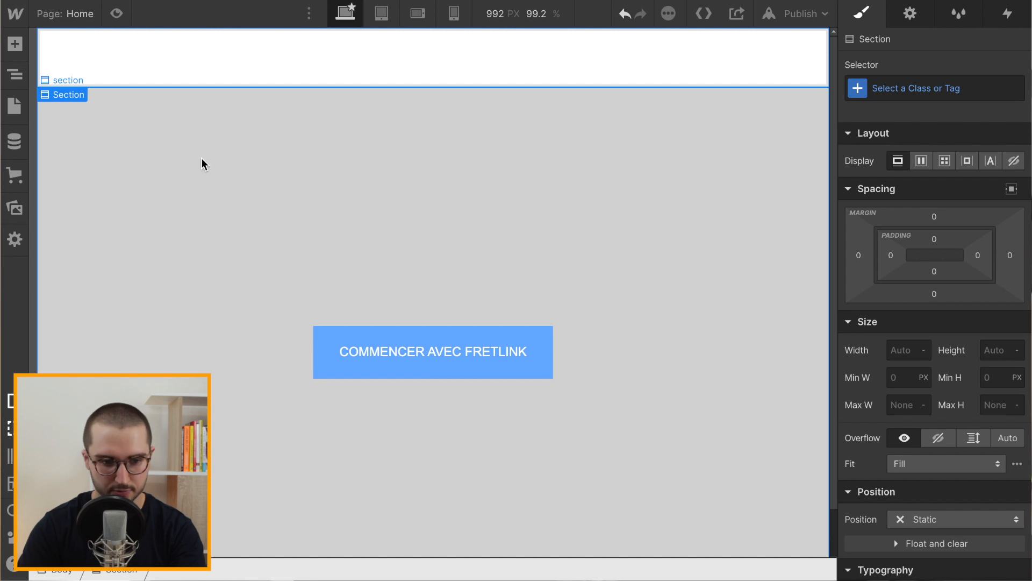
left_click(15, 74)
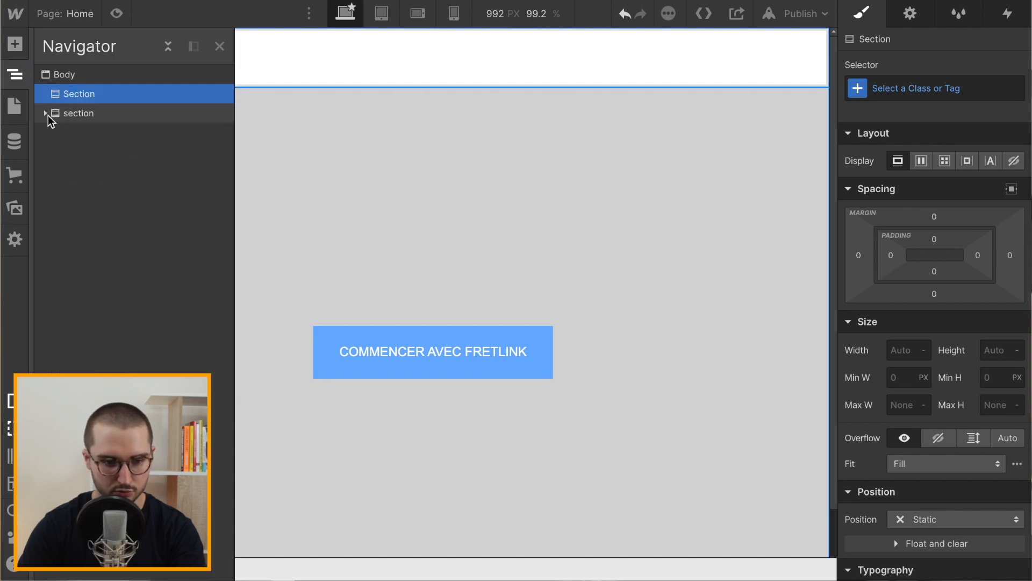
left_click_drag(81, 113, 85, 87)
left_click(80, 115)
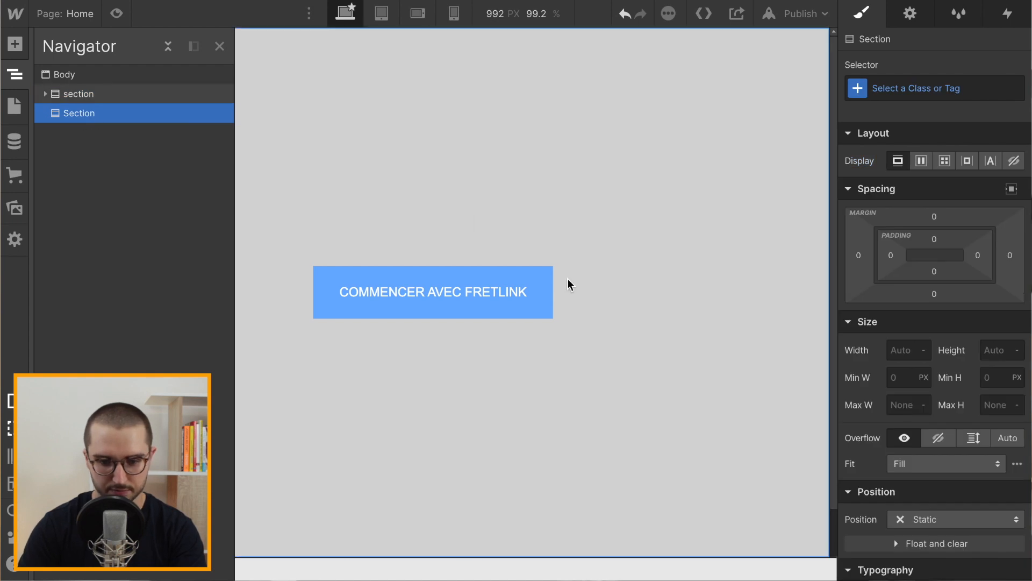
Step: Apply the existing "section" class to the newly added section
left_click(918, 88)
type("se")
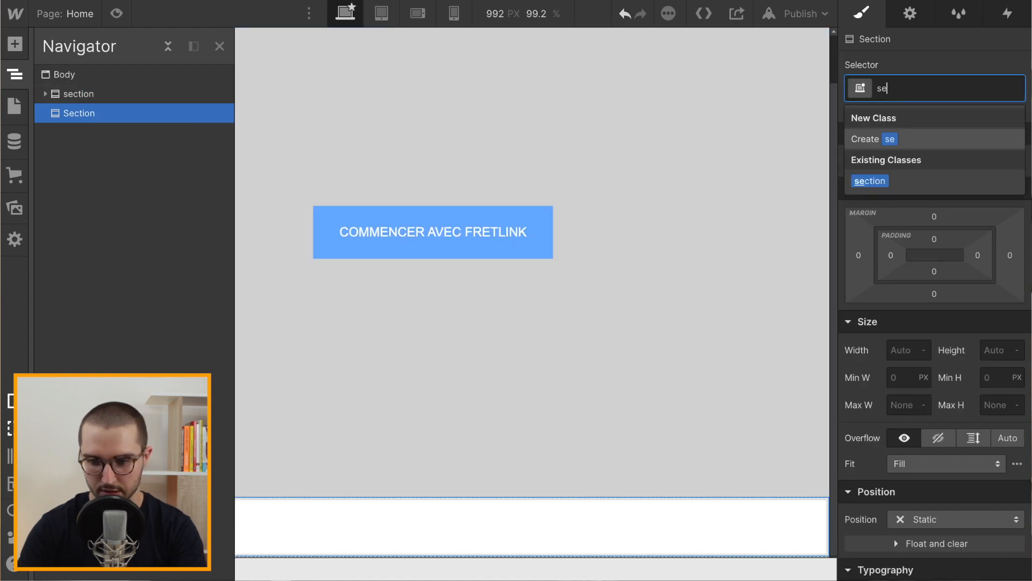
left_click(882, 182)
scroll(441, 376, "down", 5)
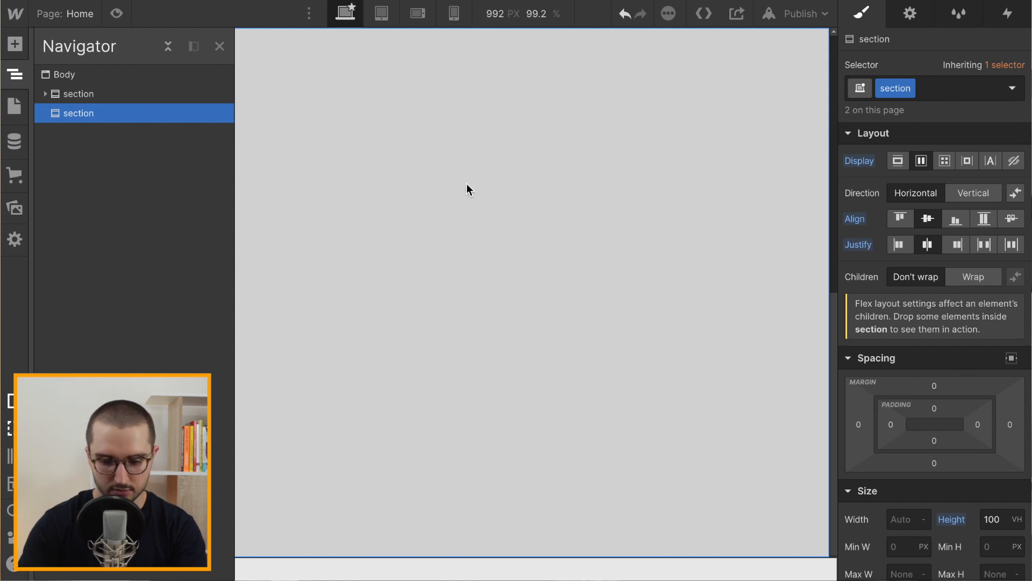
Step: Insert a Div Block inside the new second section
key("ctrl+k")
type("di")
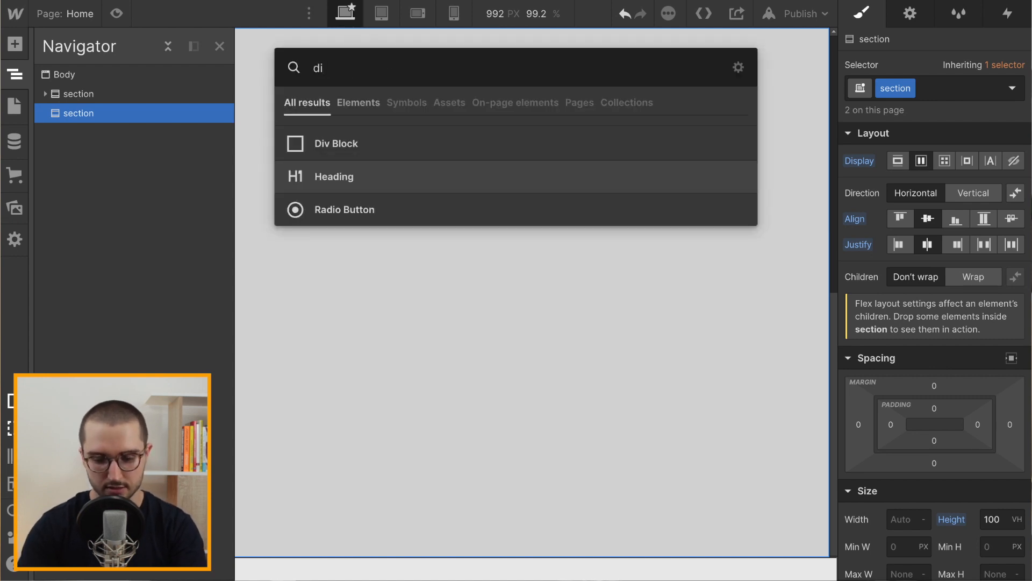
type("v")
key("Return")
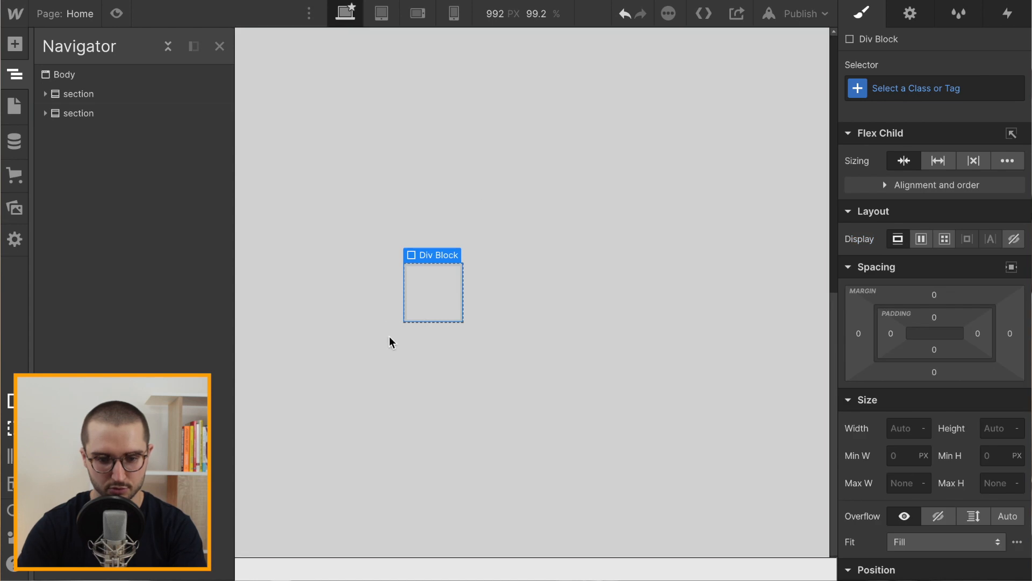
Step: Give the div block the new class "card-container" and set its display to flex
left_click(921, 88)
type("car")
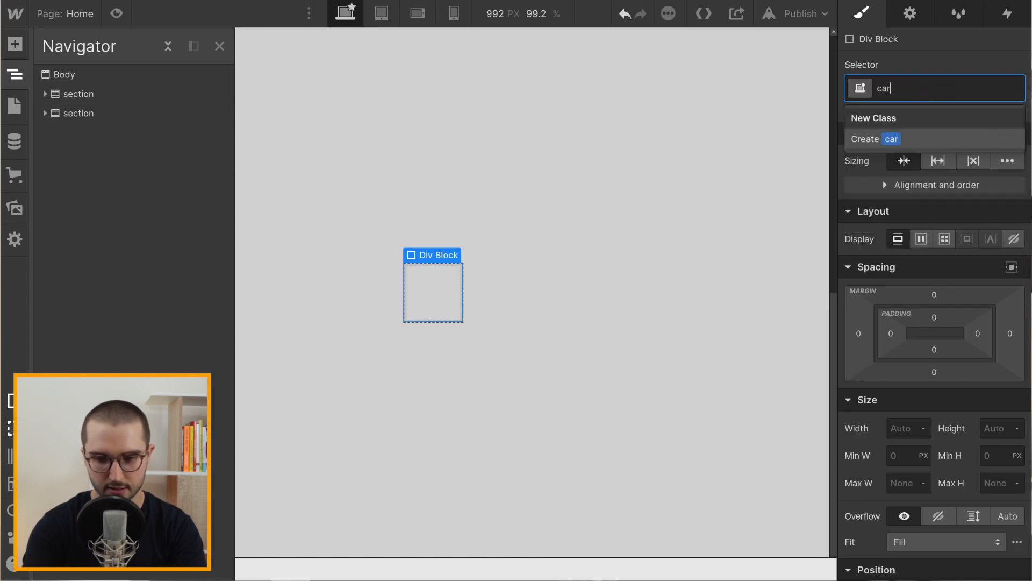
type("d-container")
key("Return")
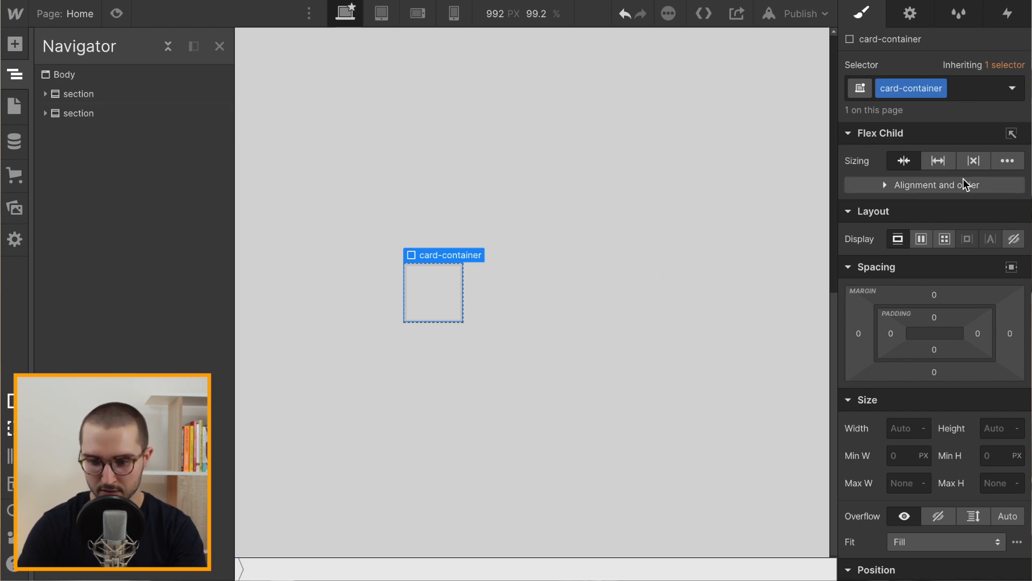
left_click(921, 240)
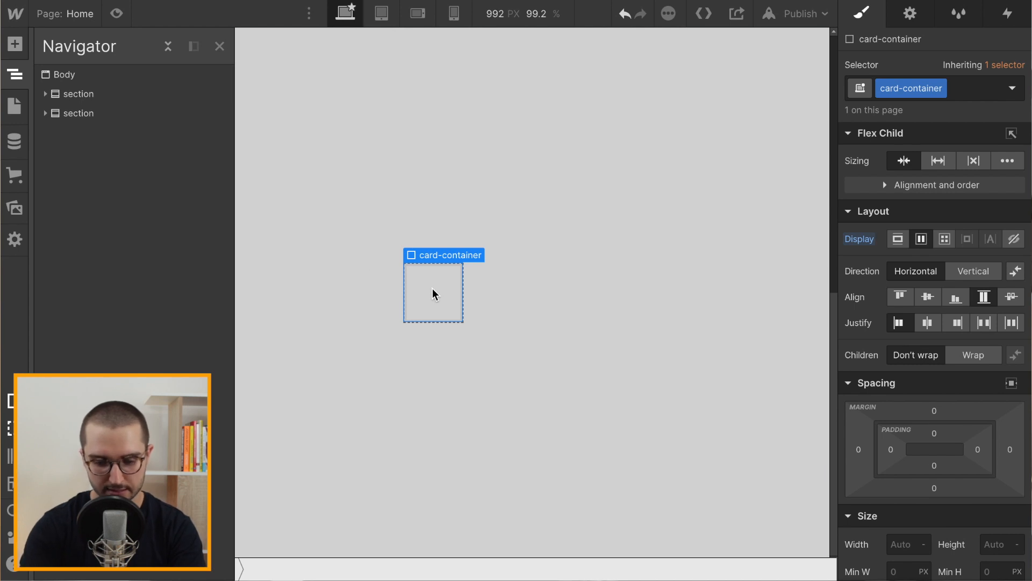
Step: Insert a nested Div Block inside card-container
key("ctrl+e")
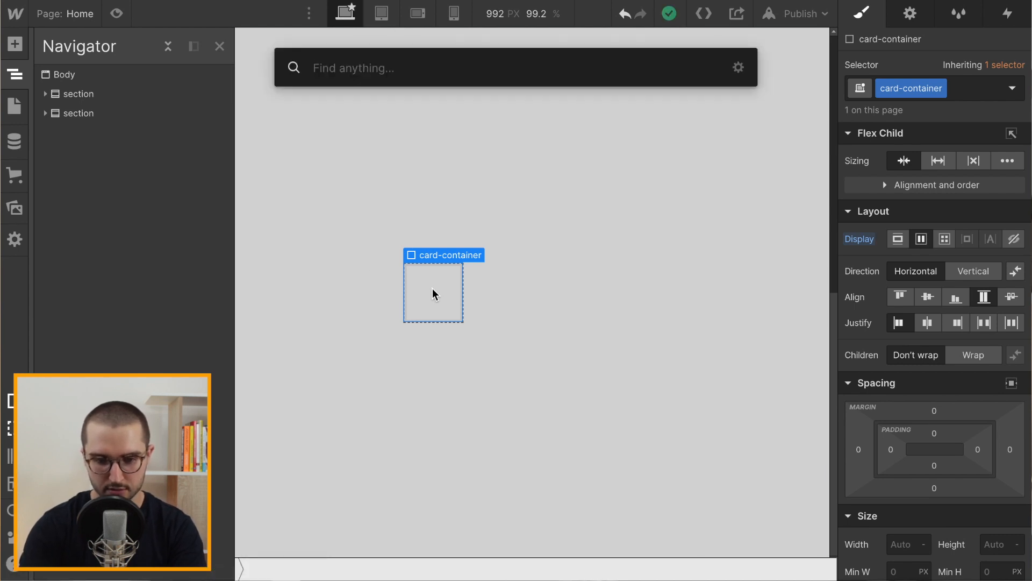
type("di")
key("Return")
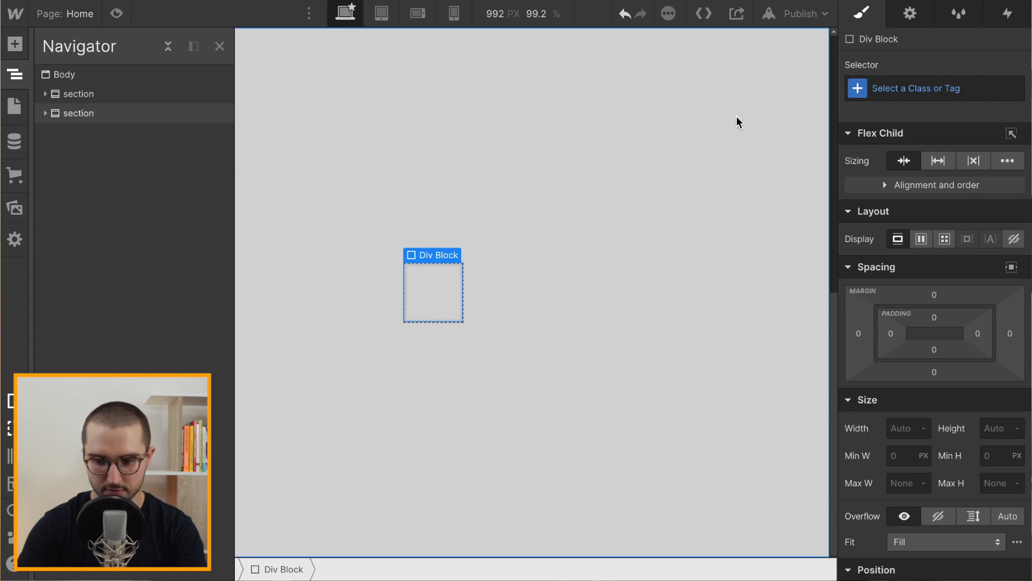
Step: Check the blog cards on the Fretlink site and give the nested div block the new class "image-container"
left_click(893, 86)
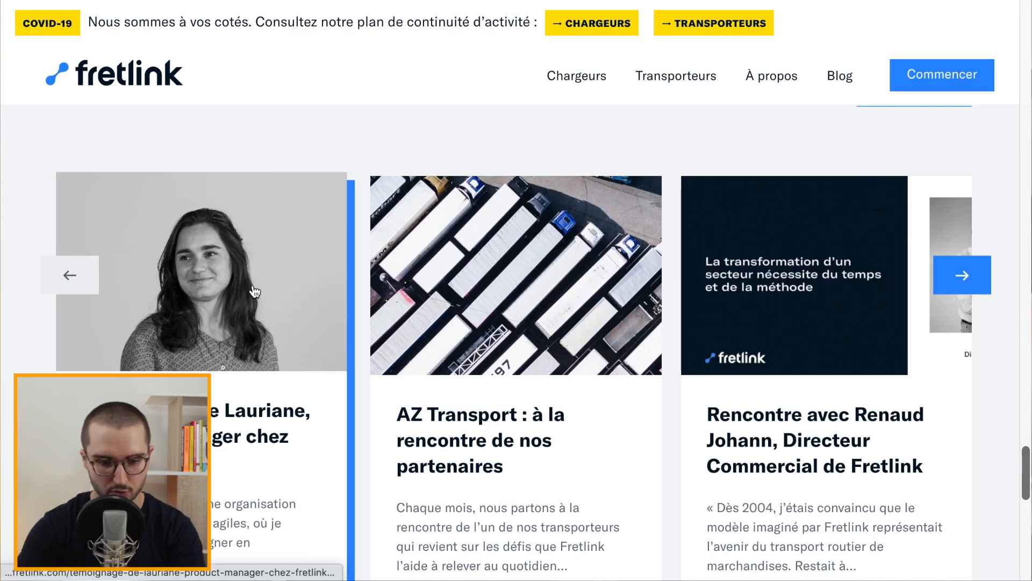
scroll(250, 290, "down", 3)
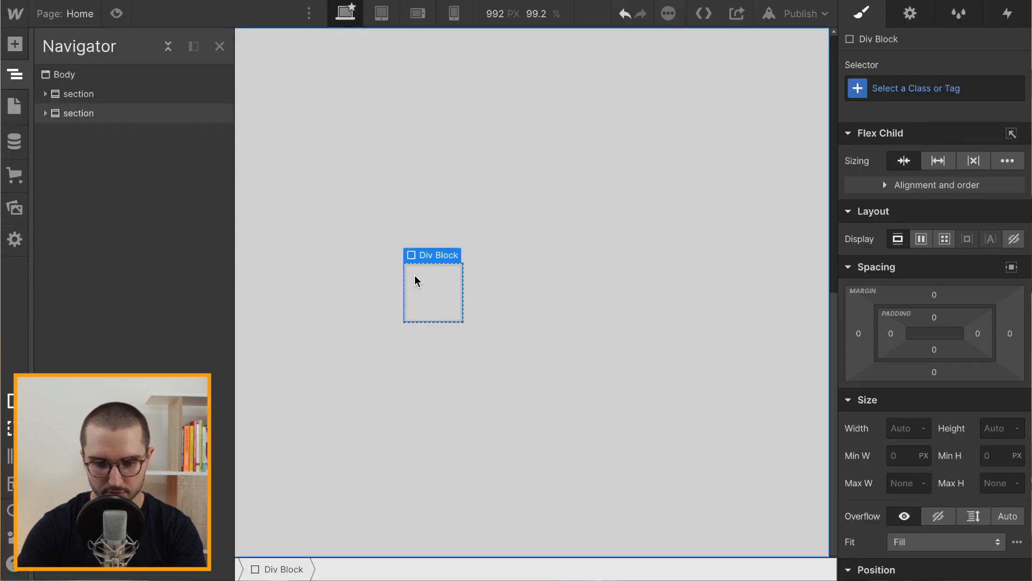
left_click(936, 86)
type("ima")
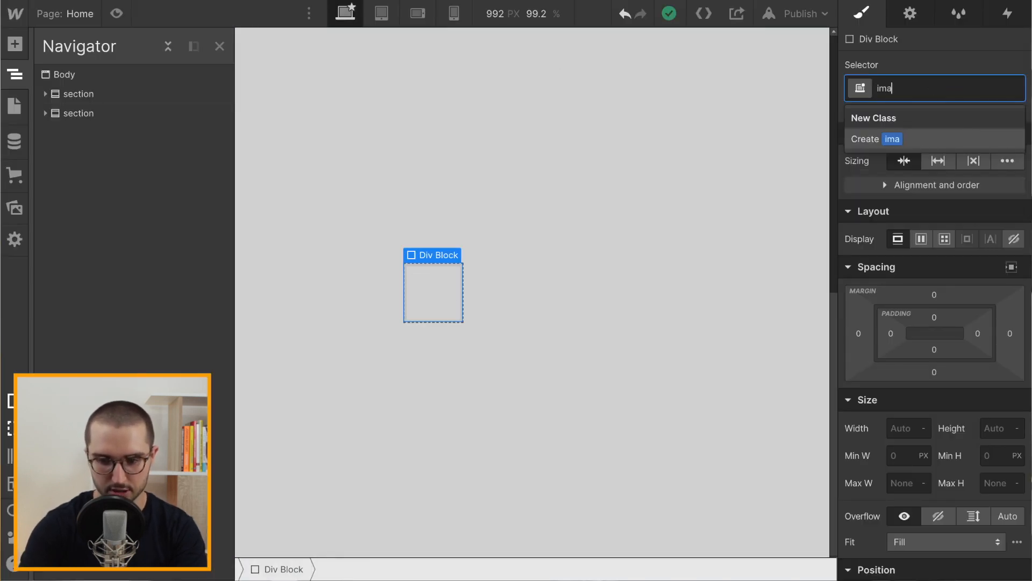
type("ge-cont")
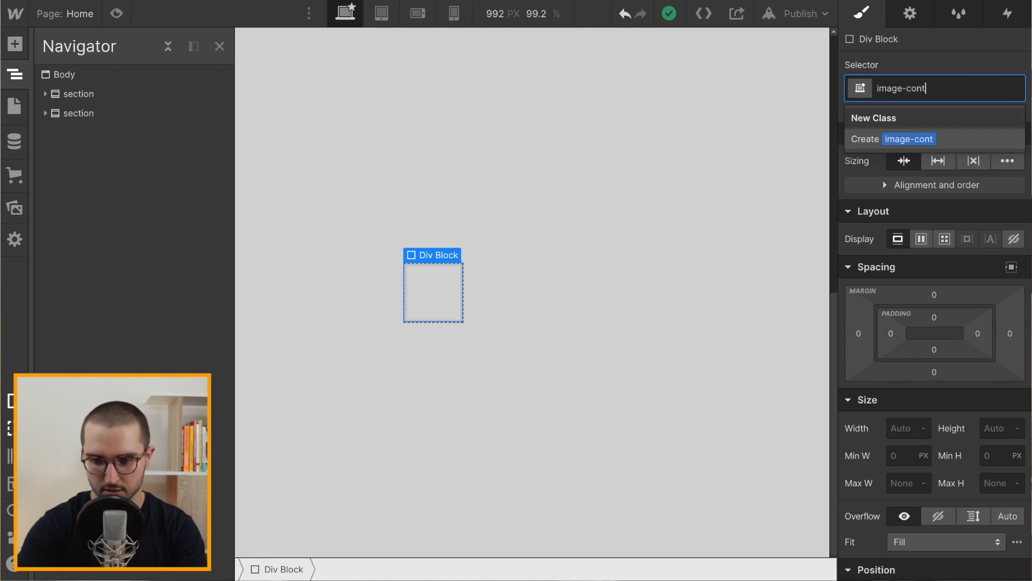
type("ainer")
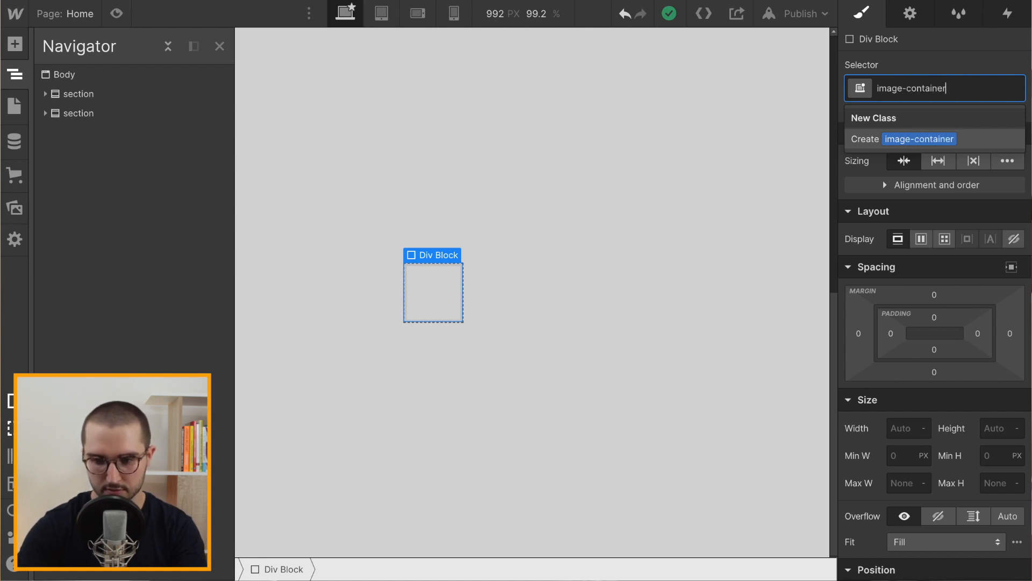
key("Return")
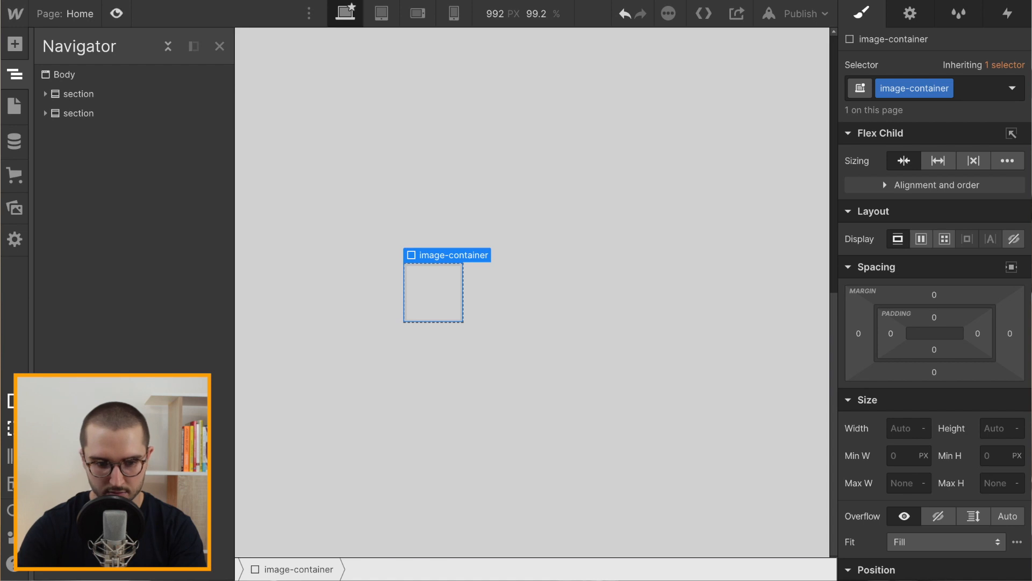
left_click(78, 135)
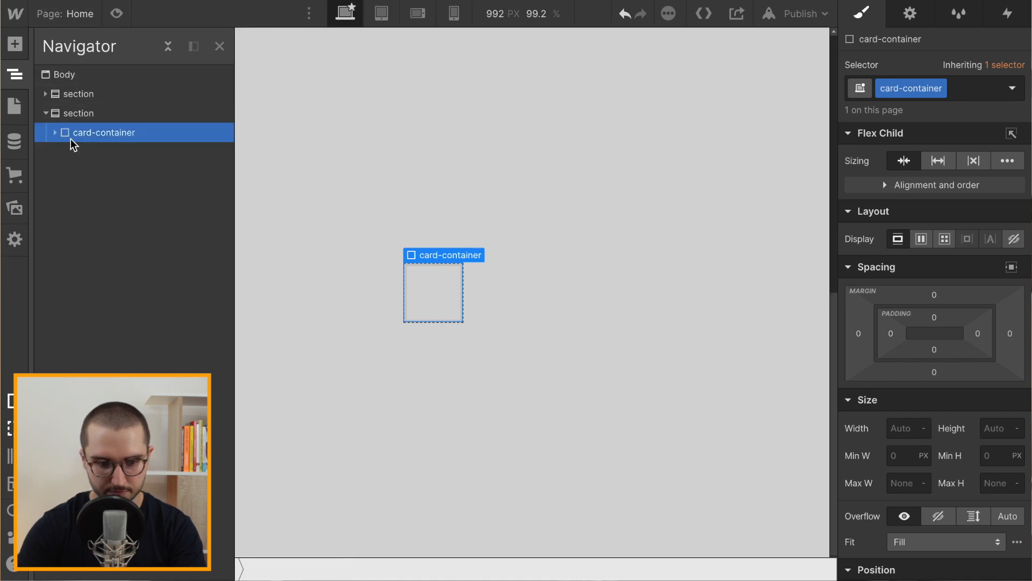
left_click(55, 132)
left_click(144, 165)
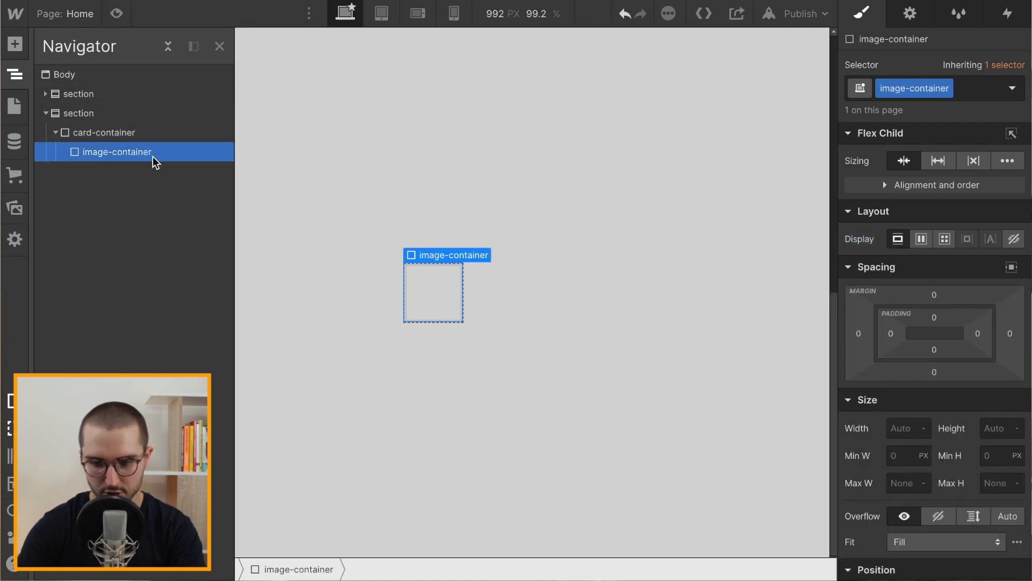
left_click(914, 426)
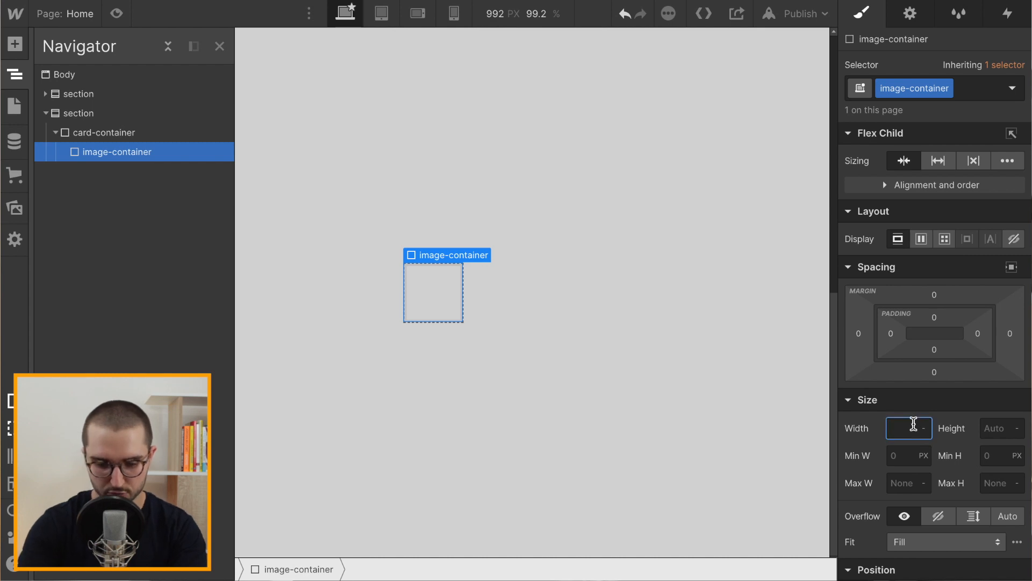
type("500")
key("BackSpace")
key("BackSpace")
key("BackSpace")
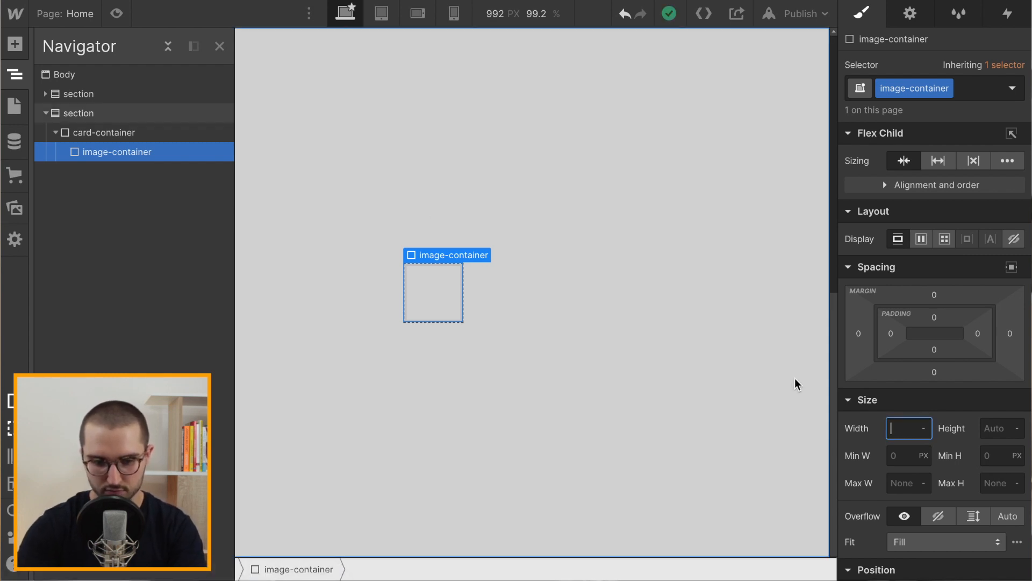
Step: Set the width of card-container to 500 px
left_click(105, 134)
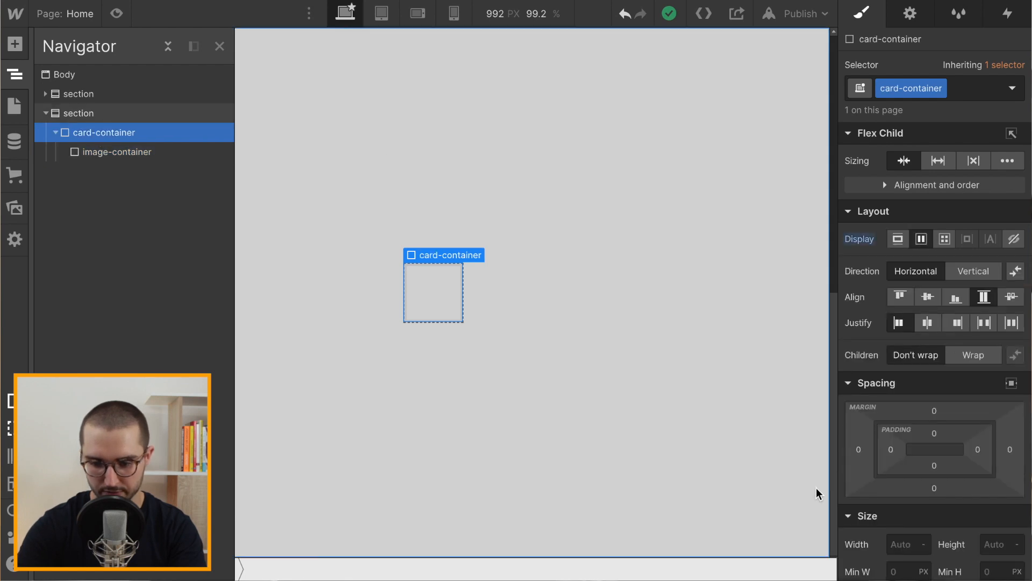
scroll(875, 470, "down", 2)
left_click(905, 444)
type("500")
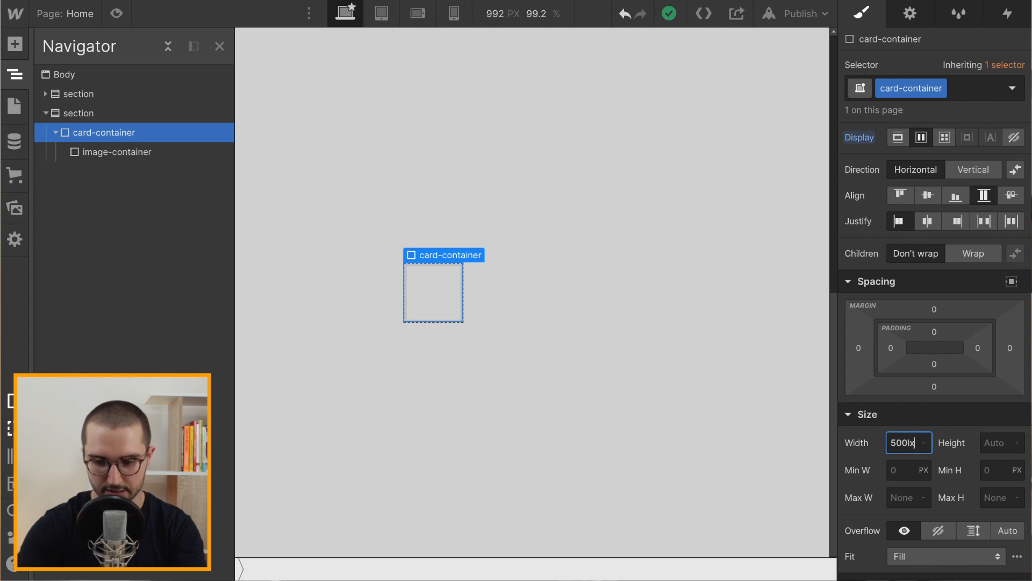
key("Return")
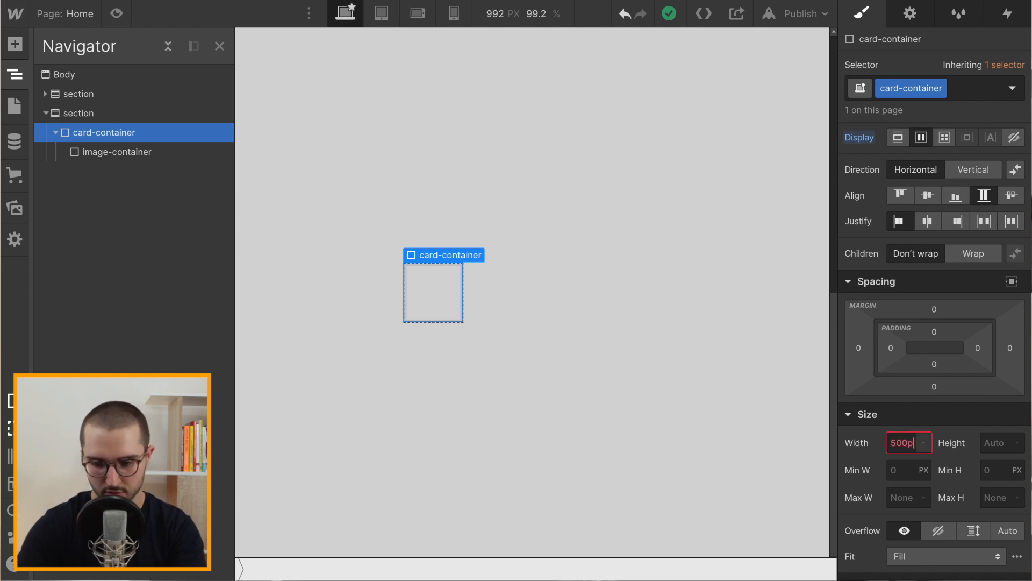
key("Return")
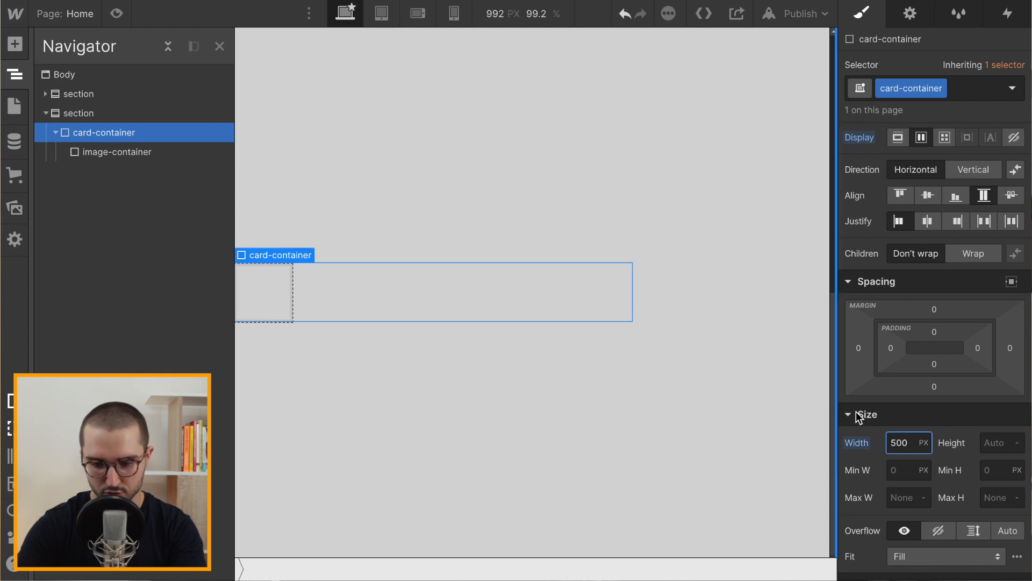
Step: Change the width of card-container to 300 px
double_click(907, 441)
type("3")
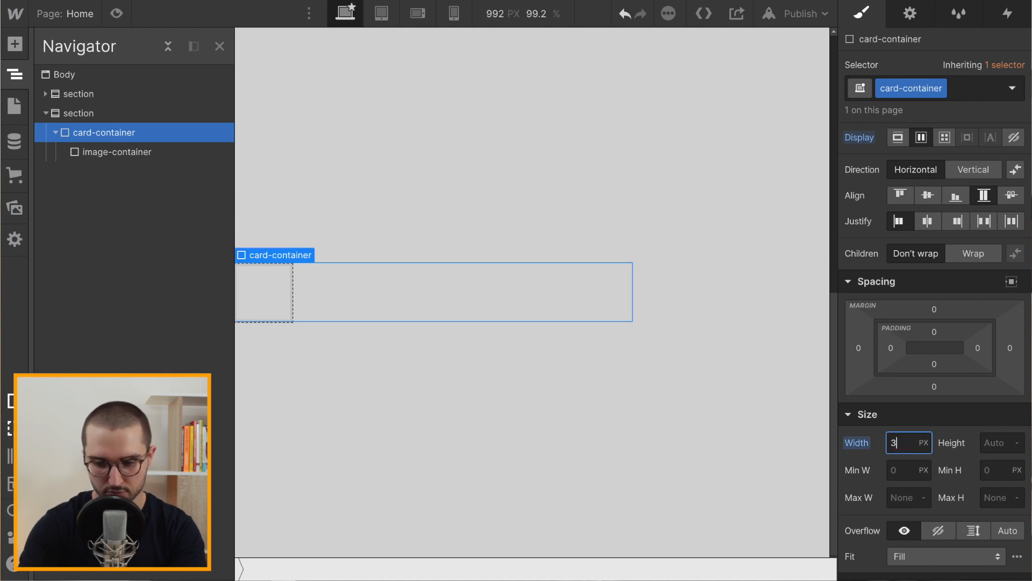
type("00")
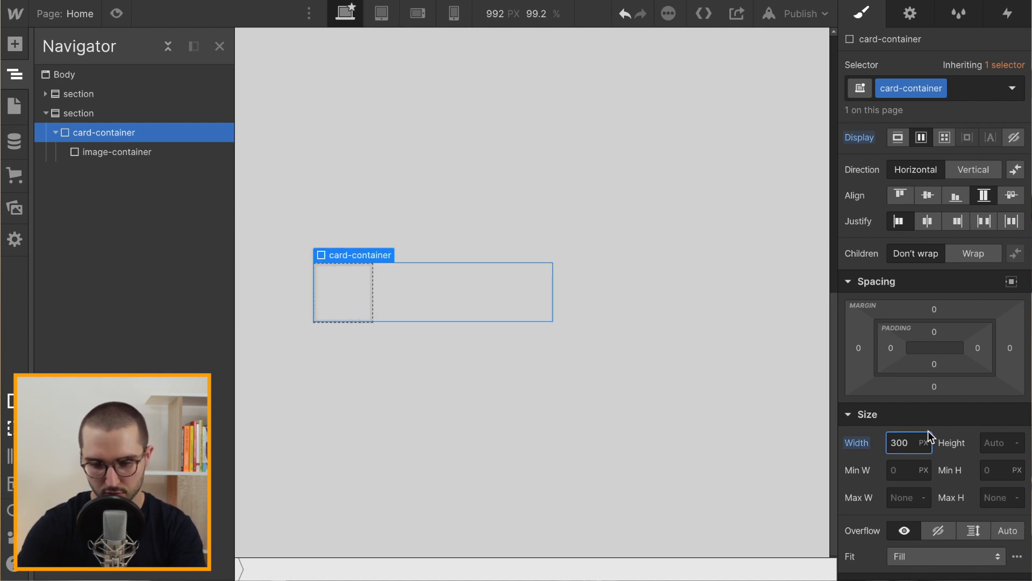
Step: Set card-container to a width of 400 px and a height of 600 px
key("BackSpace")
key("BackSpace")
key("BackSpace")
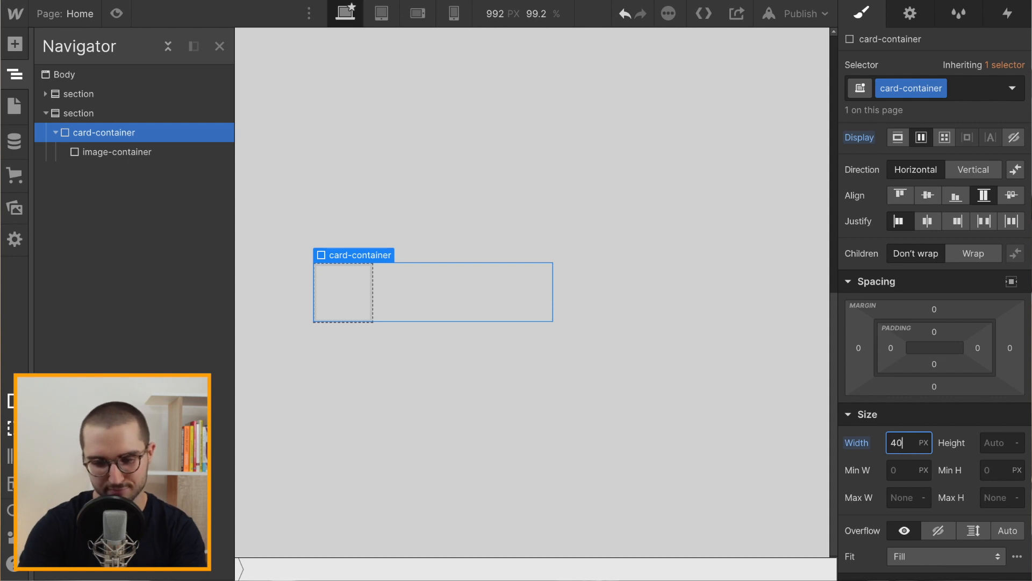
type("400")
left_click(996, 442)
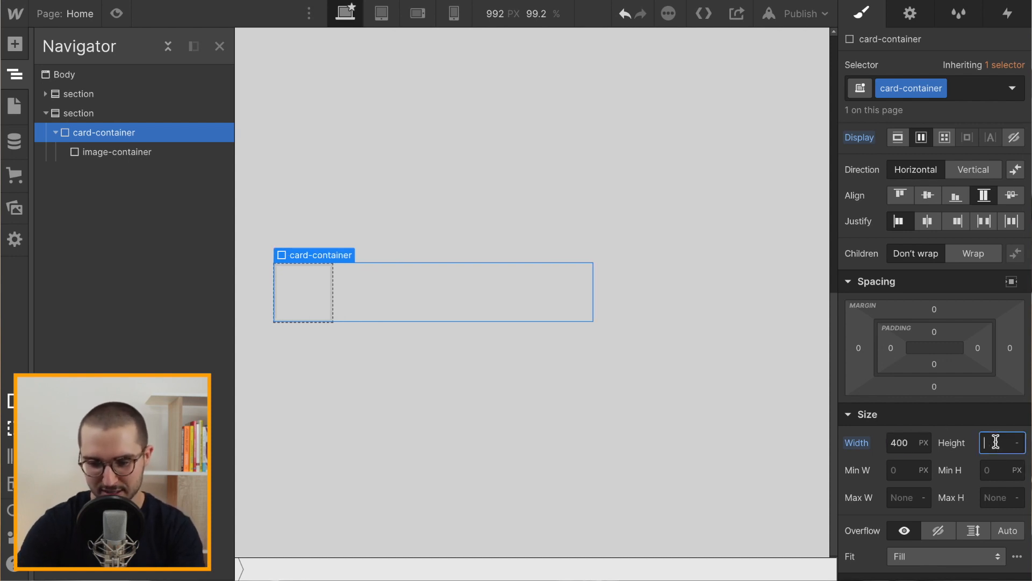
type("600px")
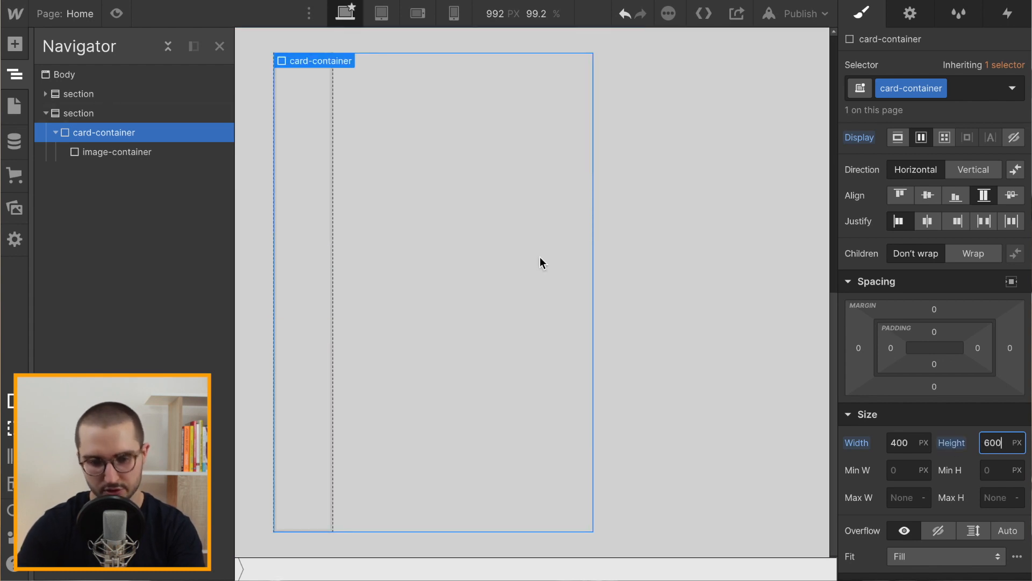
Step: Set the image-container to a width of 100% and a height of 35%
left_click(119, 151)
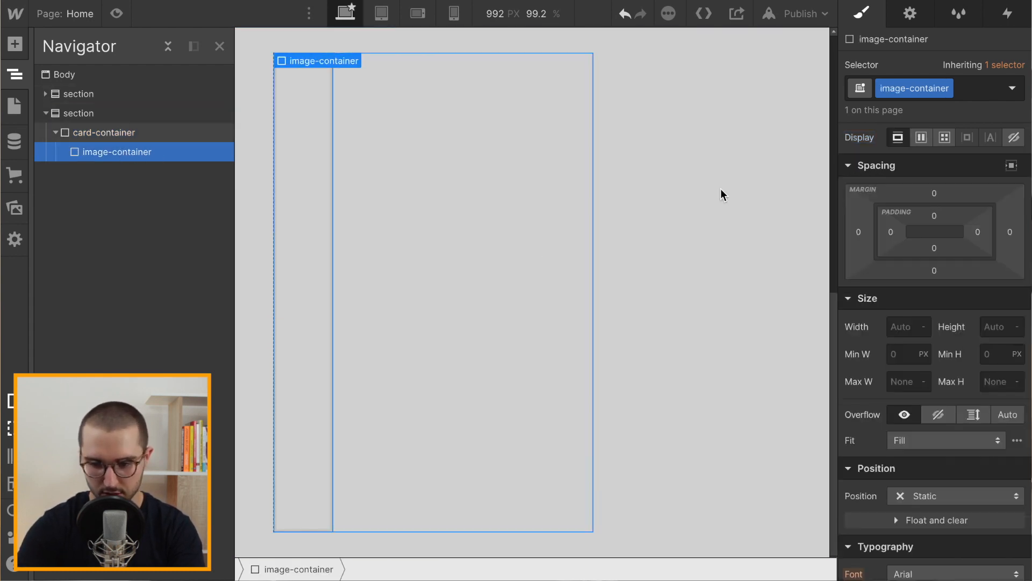
left_click(900, 329)
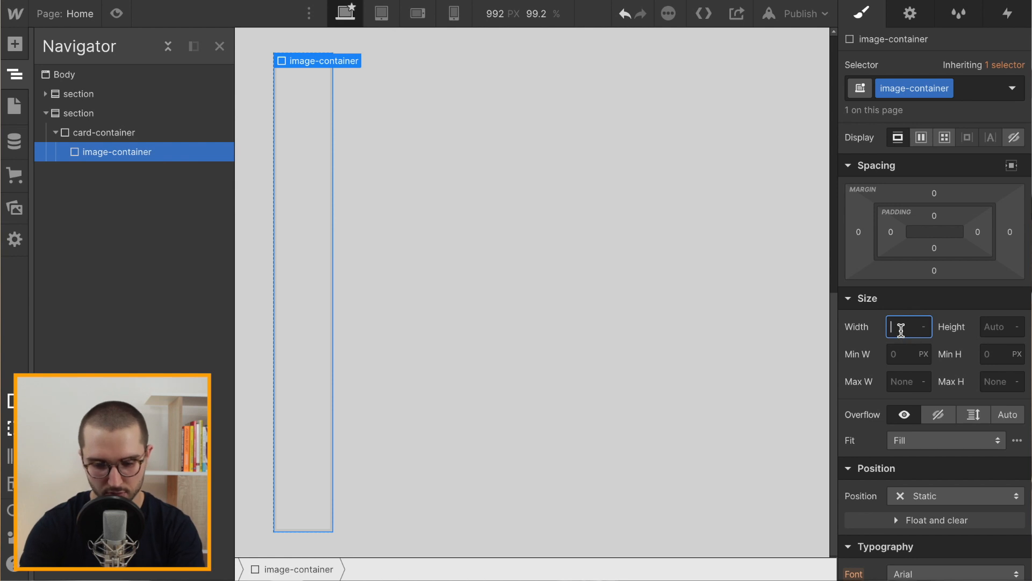
key("Return")
left_click(1000, 329)
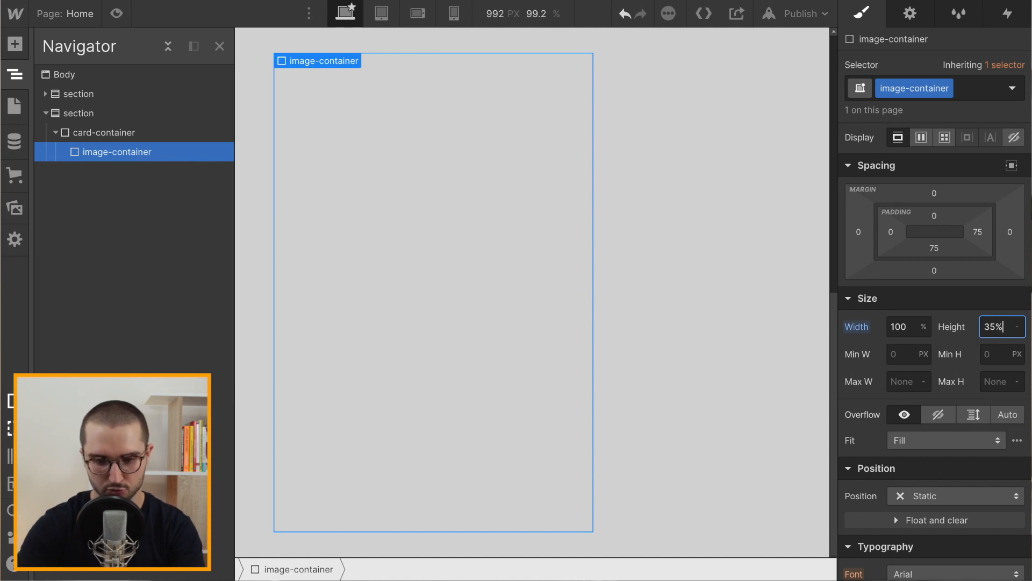
type("35%")
key("Return")
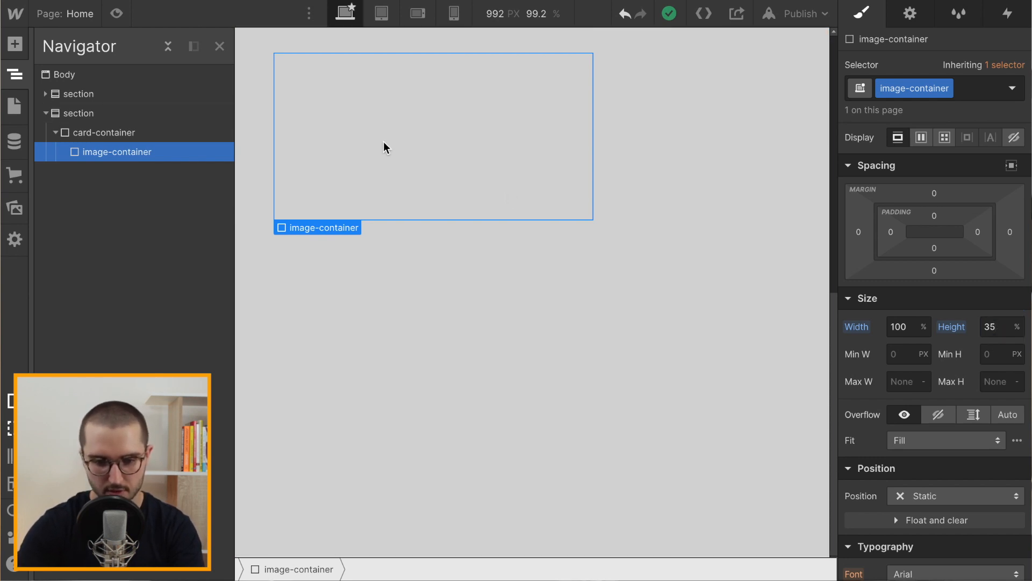
Step: Add an Image element inside image-container and upload the JPG photo from the Fretlink folder as its source
key("z")
key("ctrl+e")
type("ima")
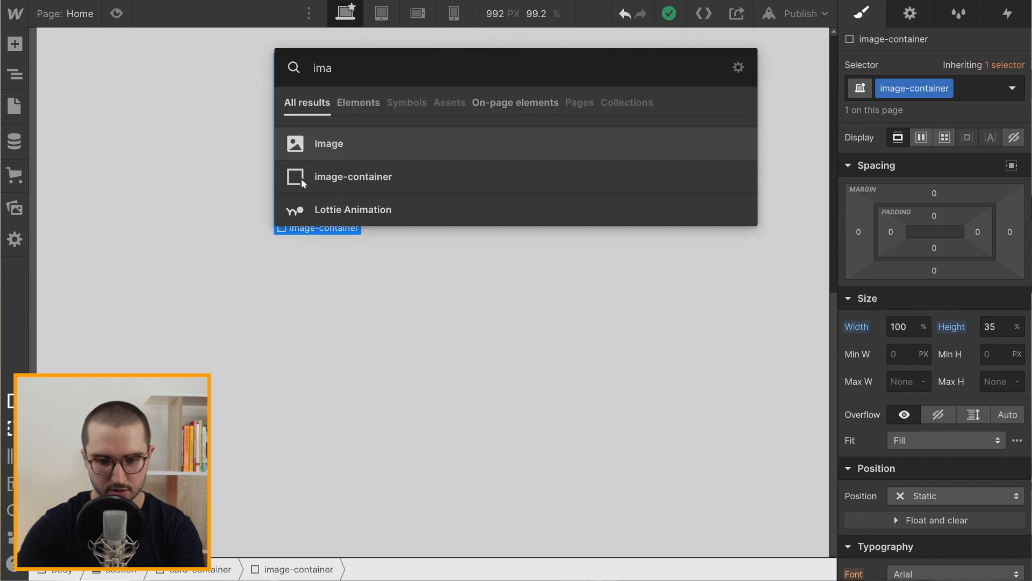
left_click(391, 147)
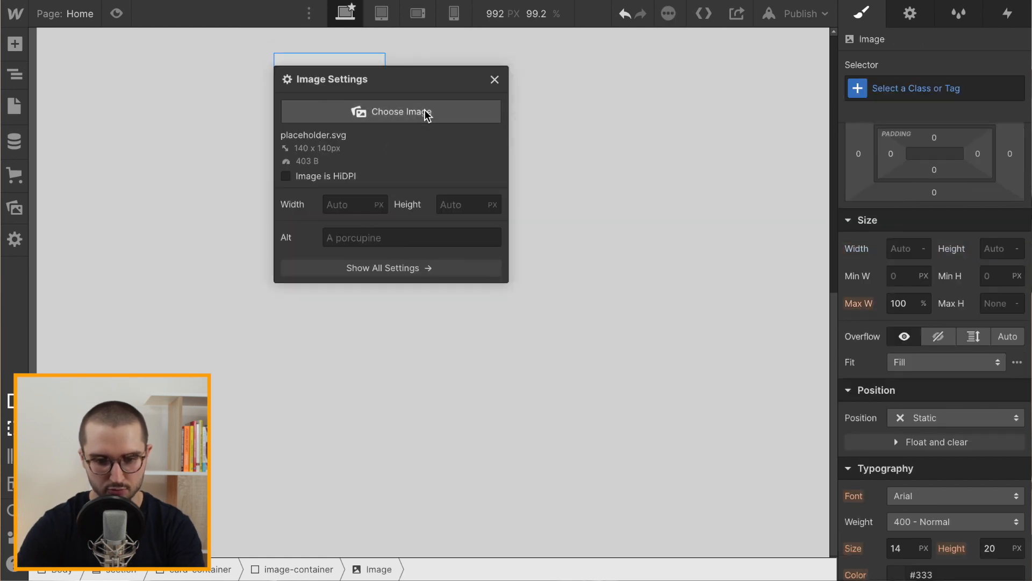
left_click(424, 113)
left_click(202, 89)
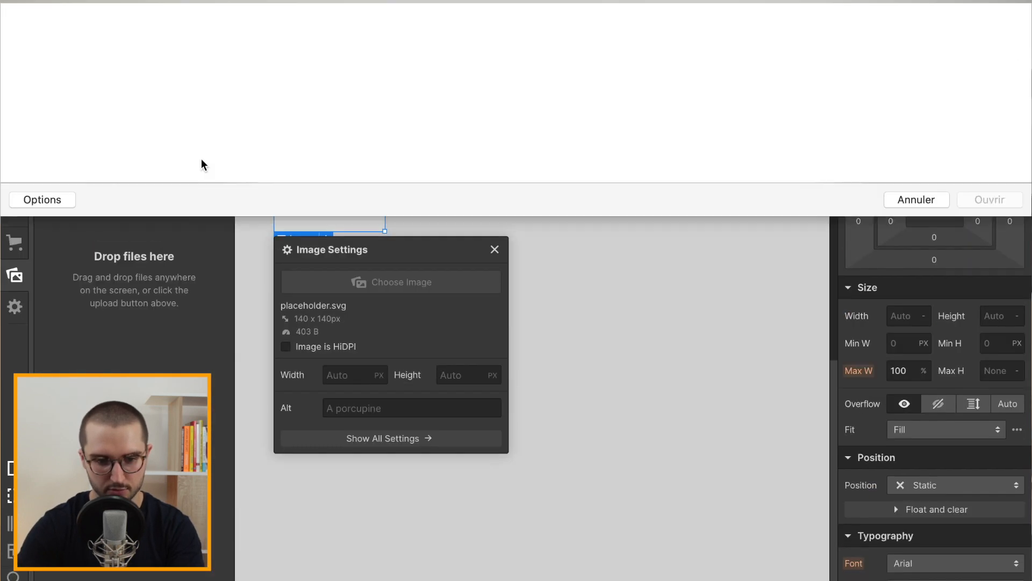
left_click(54, 75)
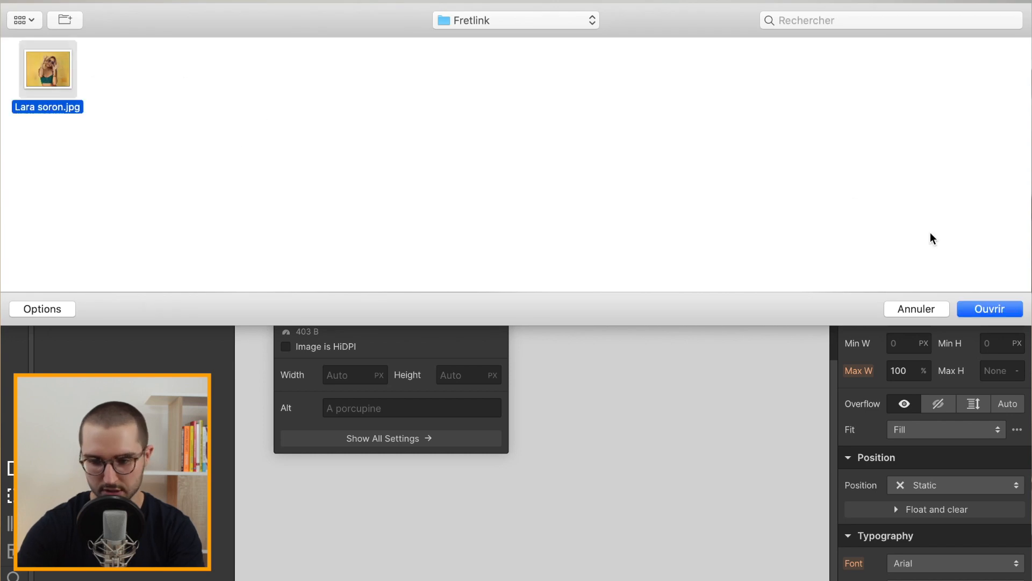
left_click(1001, 311)
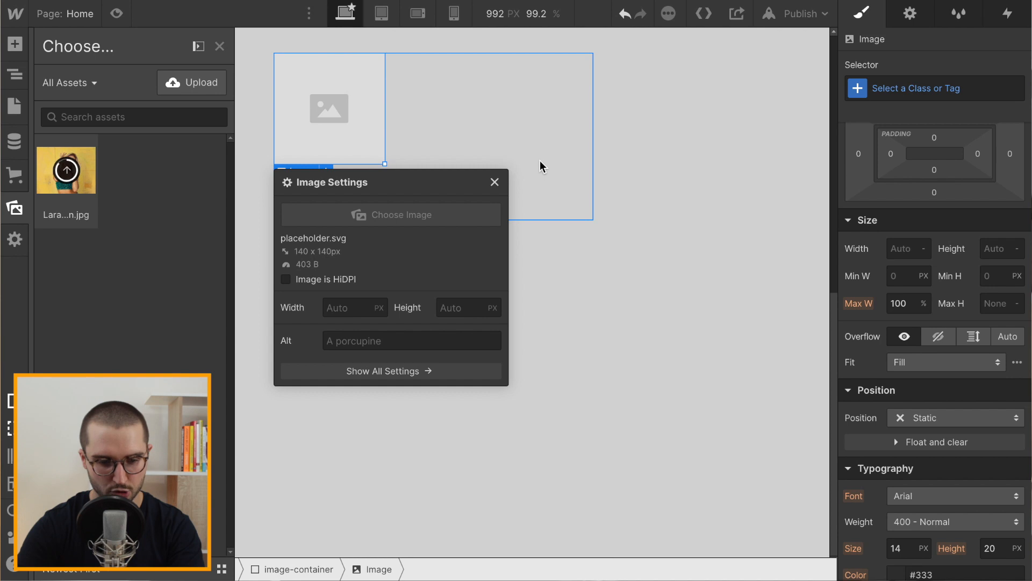
left_click(494, 184)
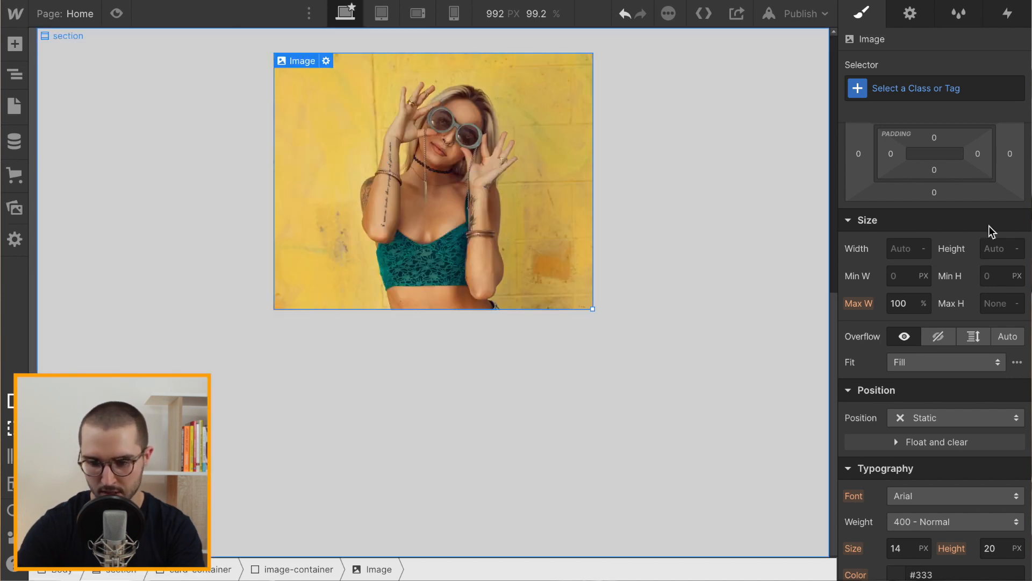
Step: Set the image's width and height to 100% and its fit to Cover
left_click(900, 249)
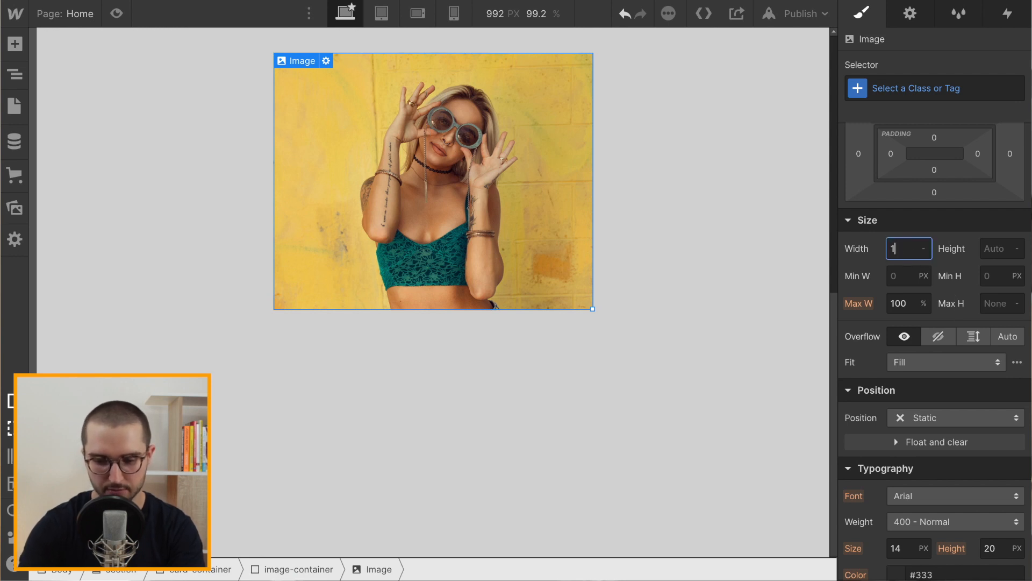
type("100 %")
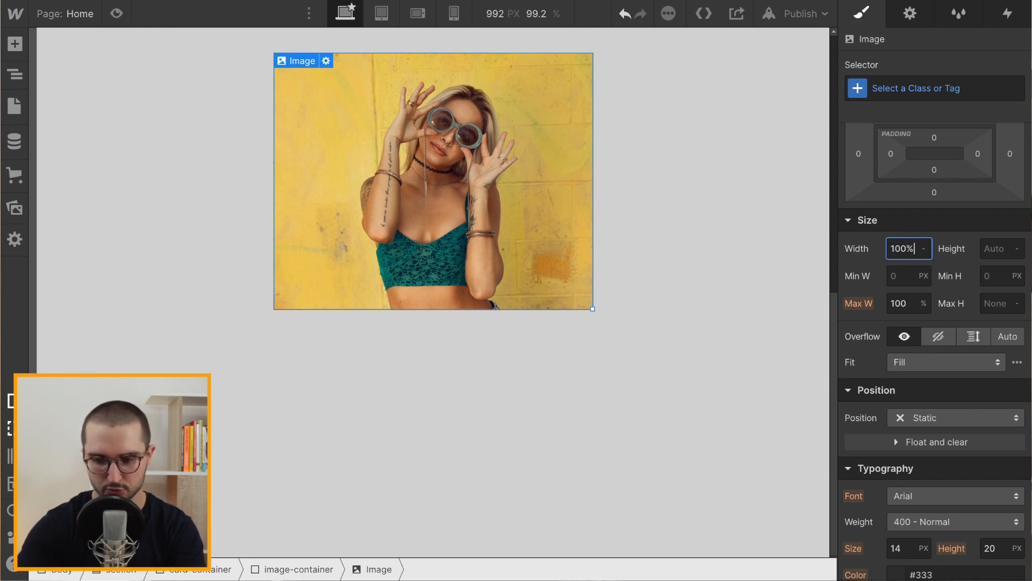
key("Return")
left_click(1000, 251)
type("10")
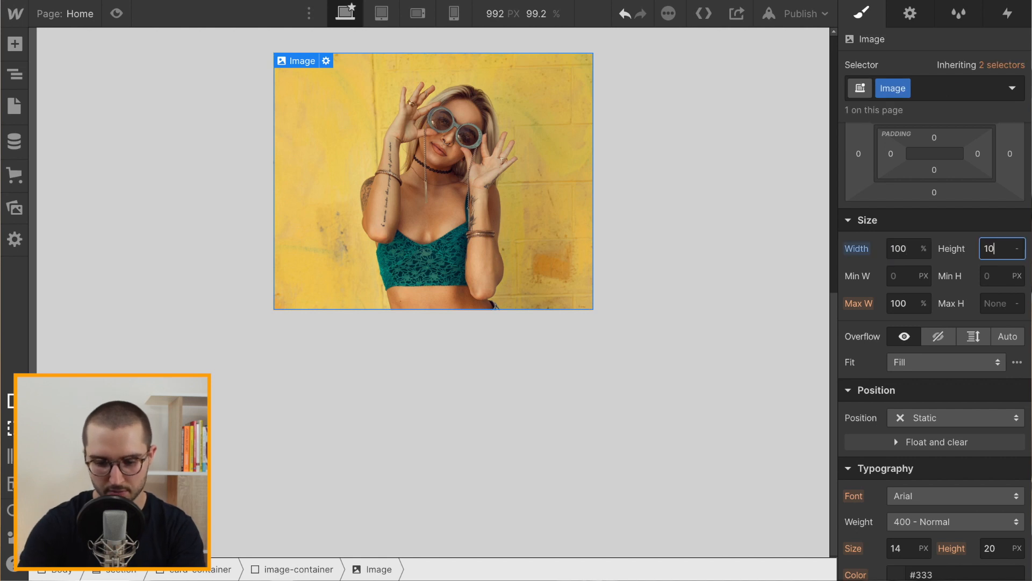
type("0%")
key("Return")
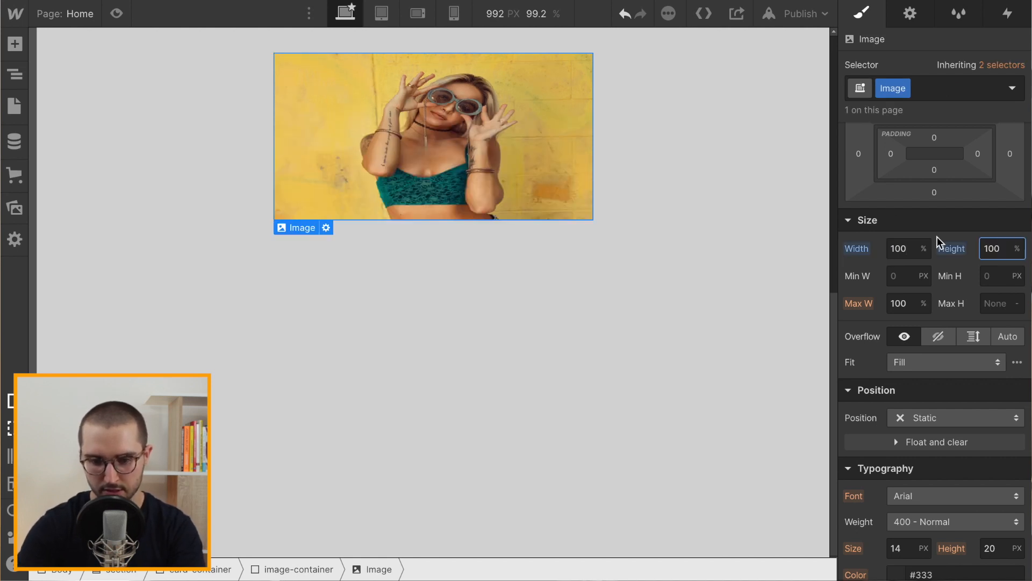
left_click(902, 365)
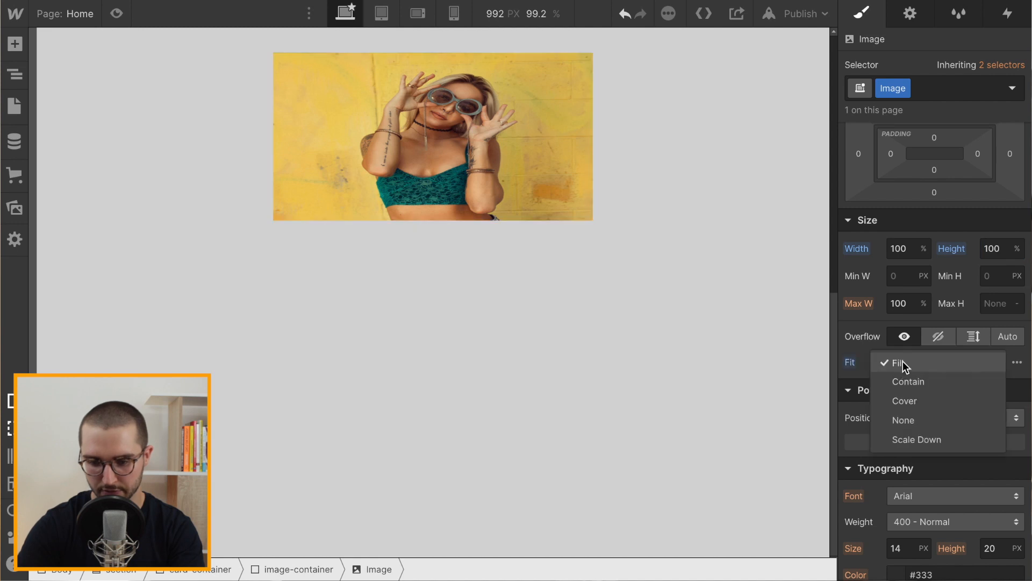
left_click(914, 401)
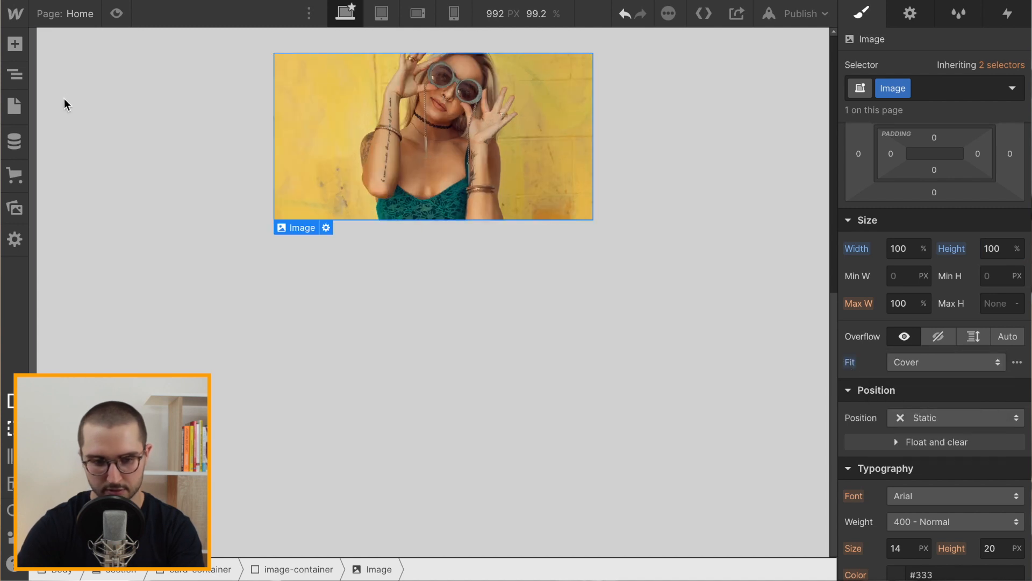
Step: Give card-container a white background color (#ffffff)
left_click(14, 75)
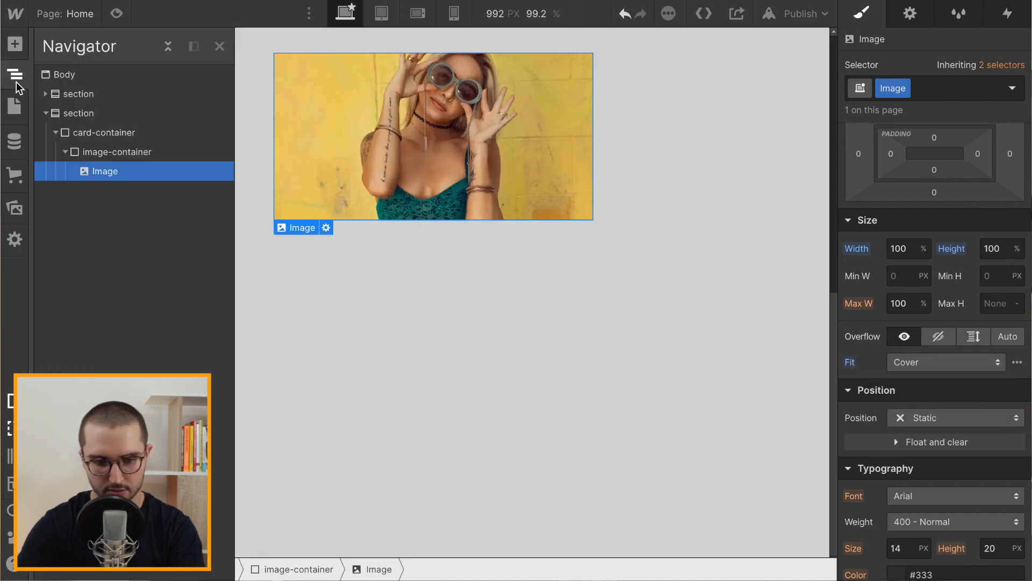
left_click(121, 152)
left_click(120, 131)
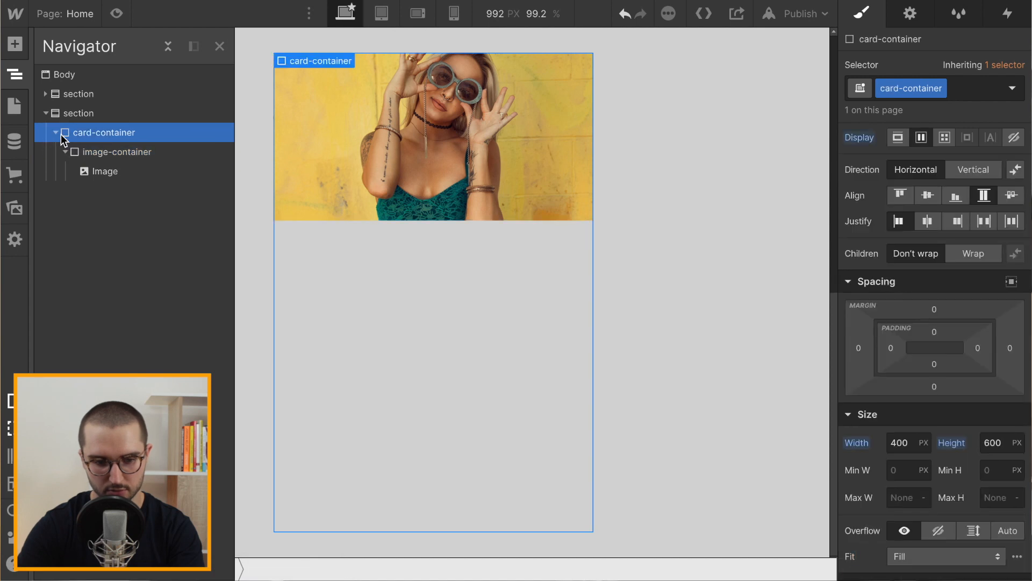
left_click(58, 133)
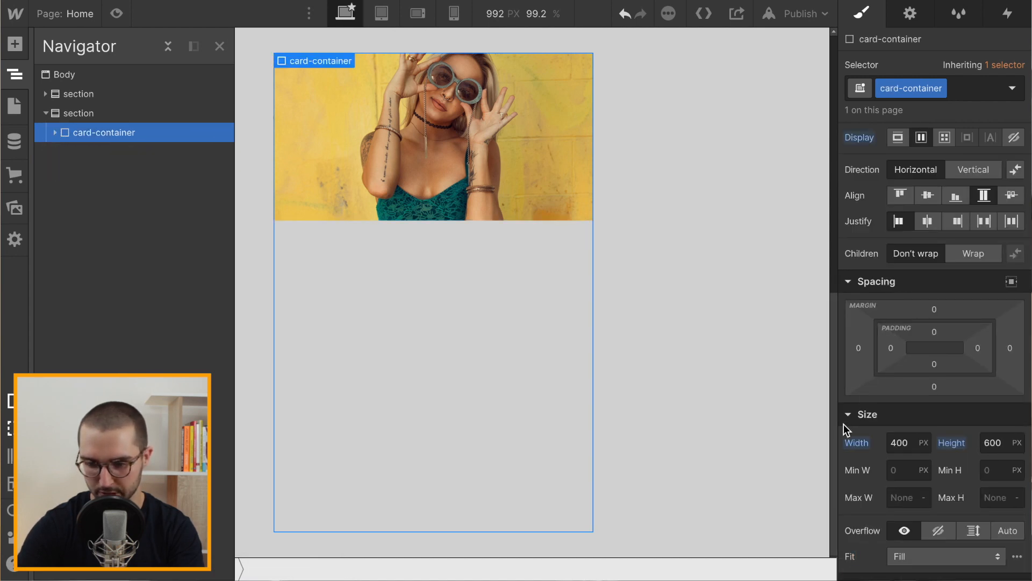
scroll(843, 425, "down", 3)
scroll(844, 430, "down", 2)
scroll(871, 449, "down", 2)
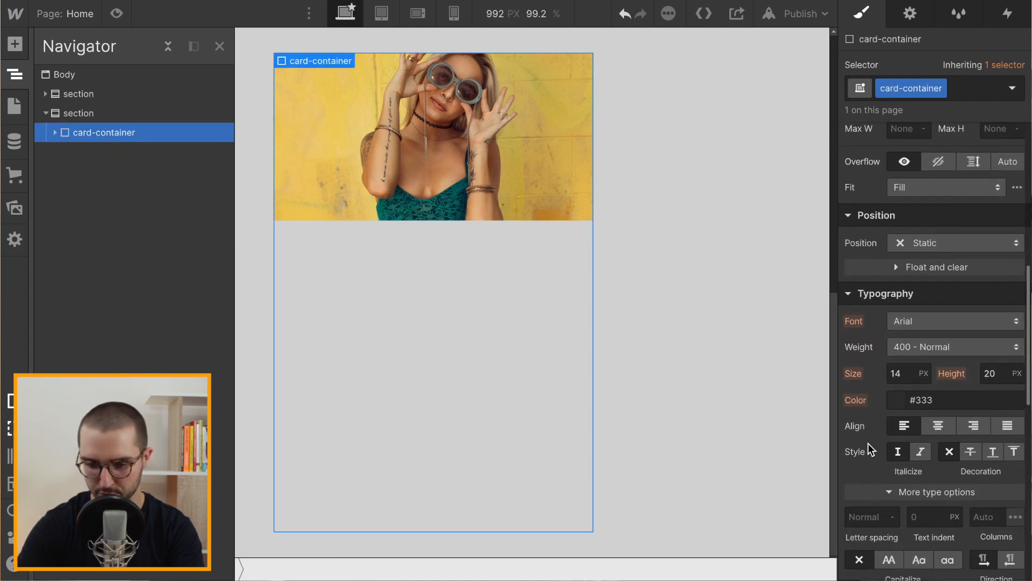
scroll(863, 307, "down", 4)
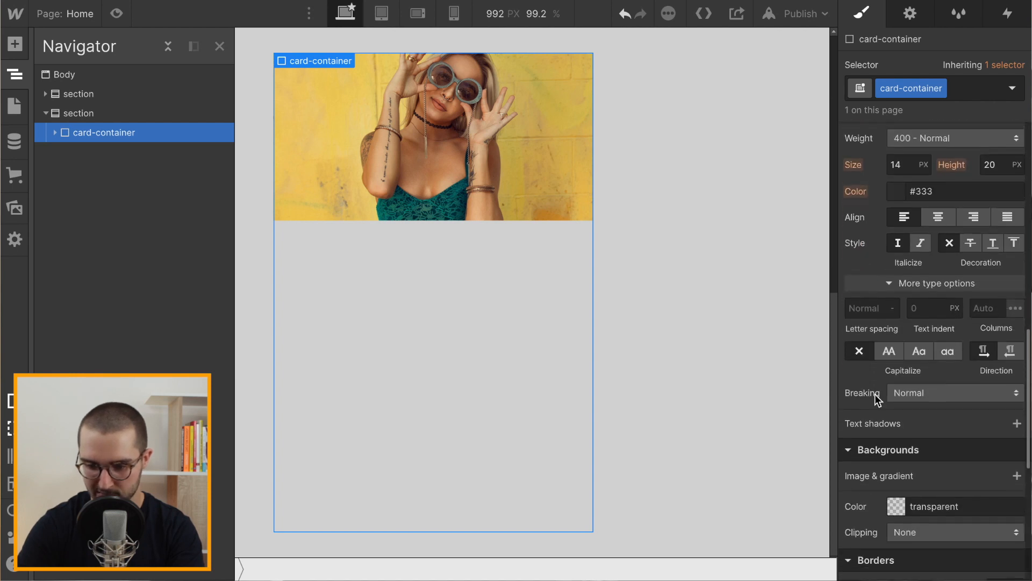
left_click(889, 508)
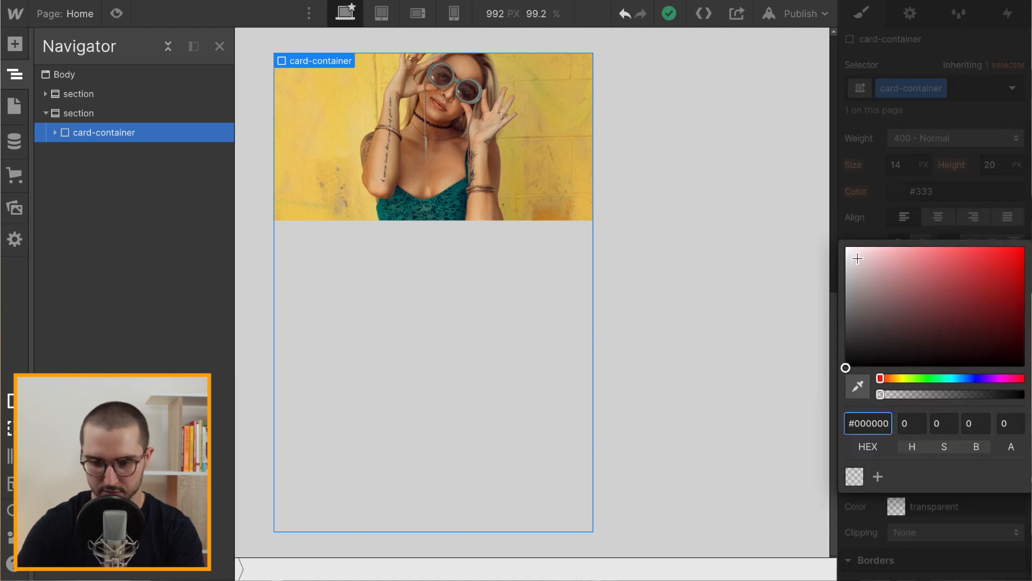
type("ffffff")
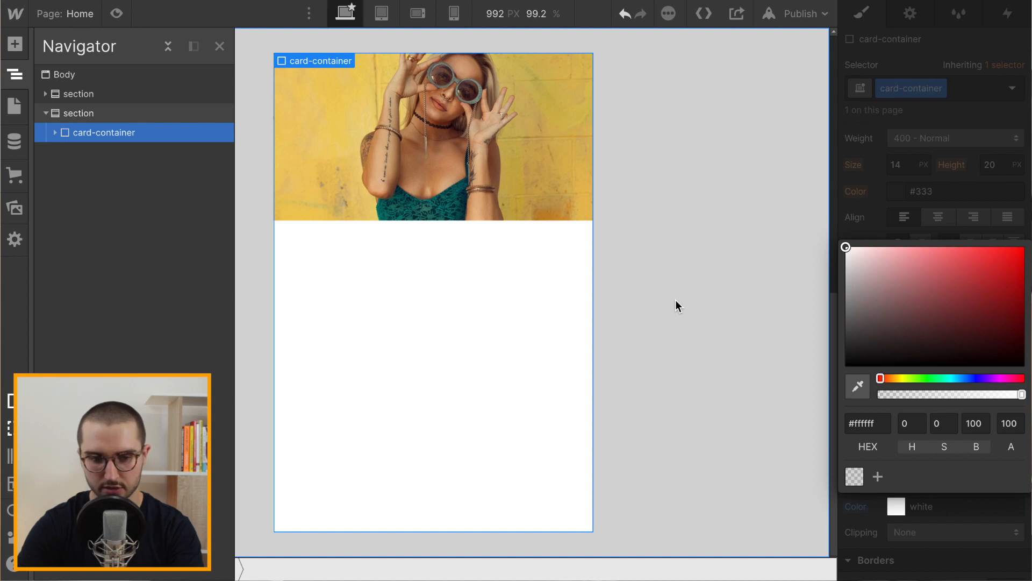
type("z")
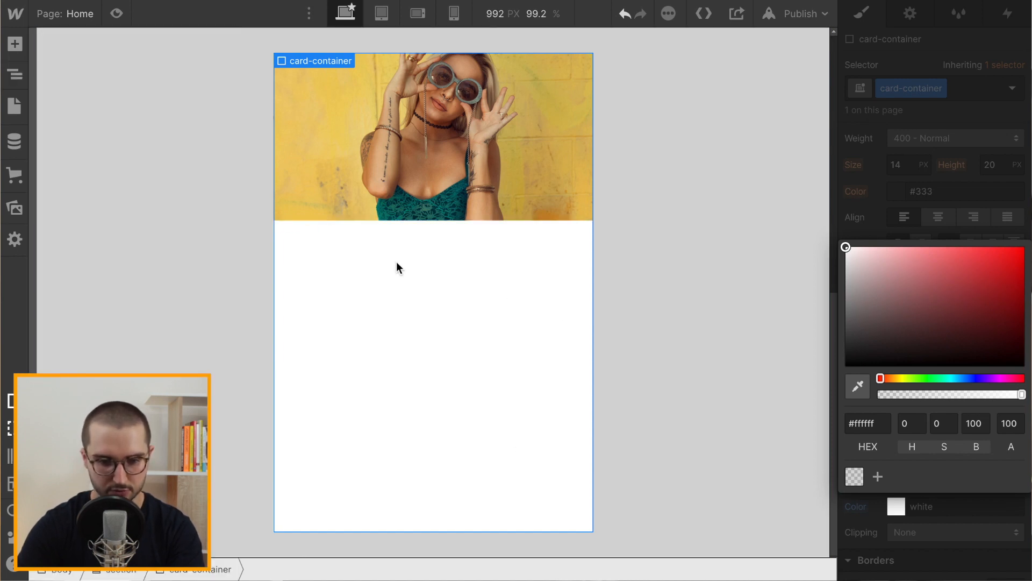
Step: Add a div block inside card-container, following image-container
left_click(399, 125)
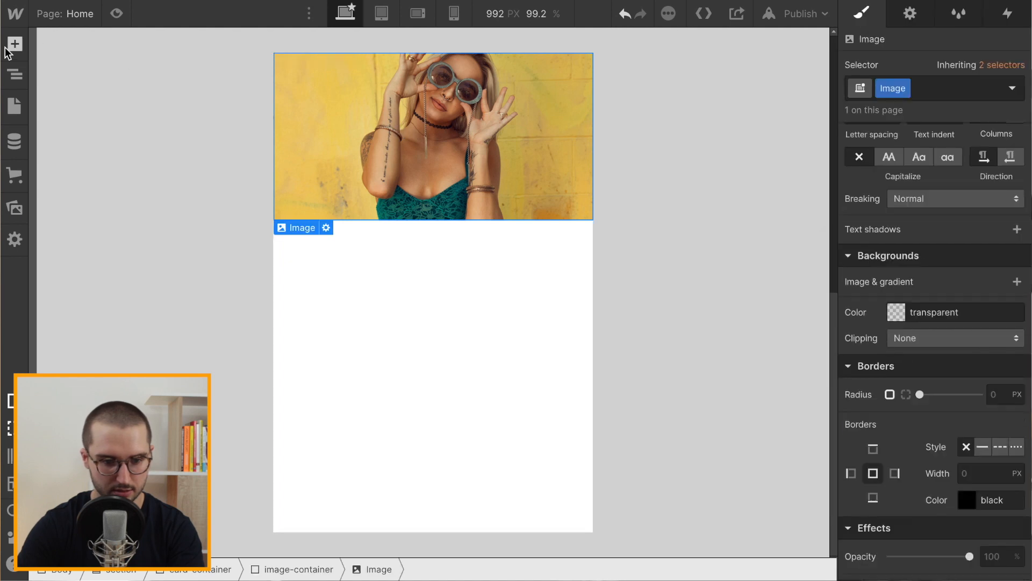
left_click(14, 76)
left_click(84, 151)
left_click(60, 155)
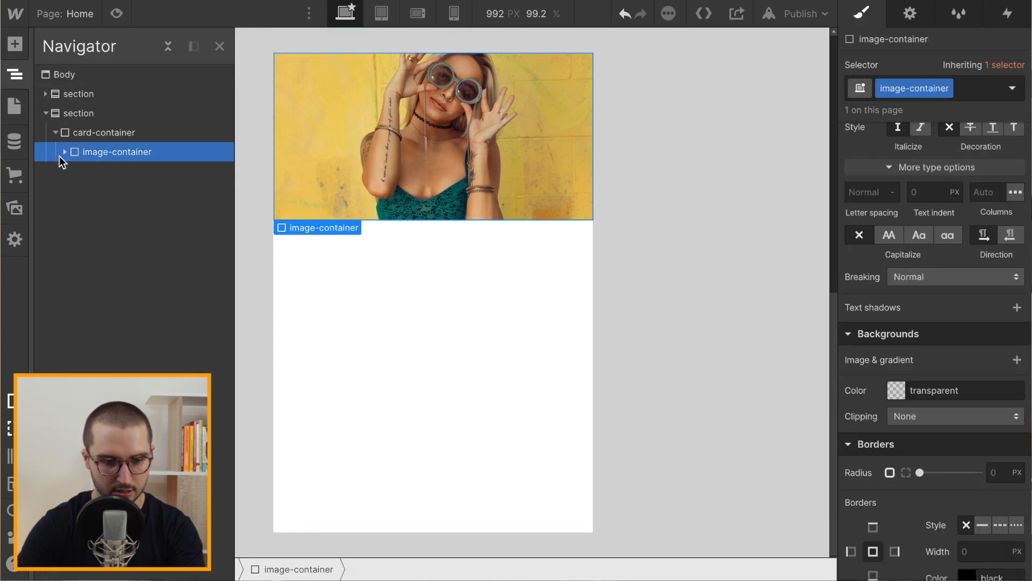
left_click(104, 134)
key("ctrl+e")
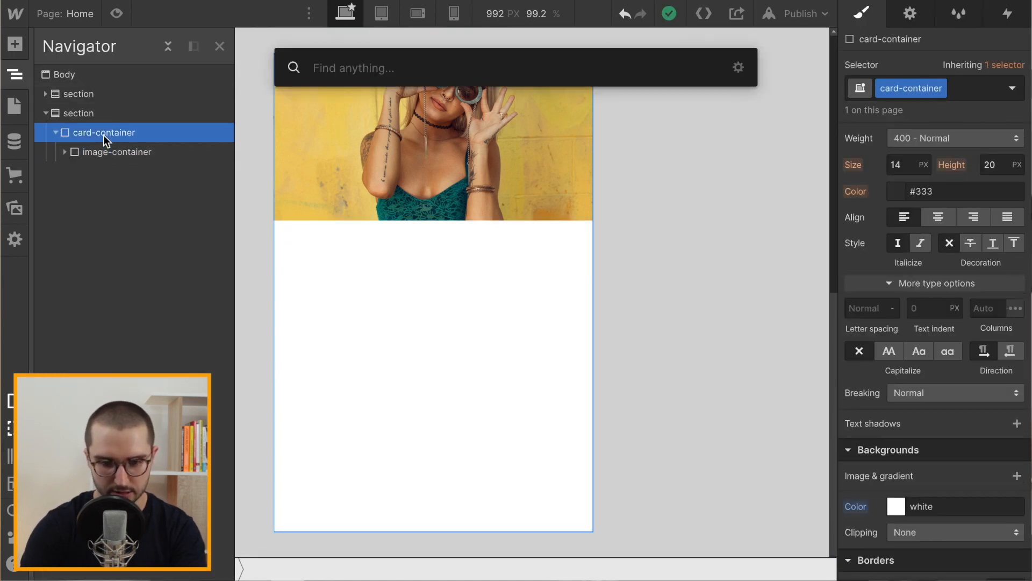
type("div")
key("Return")
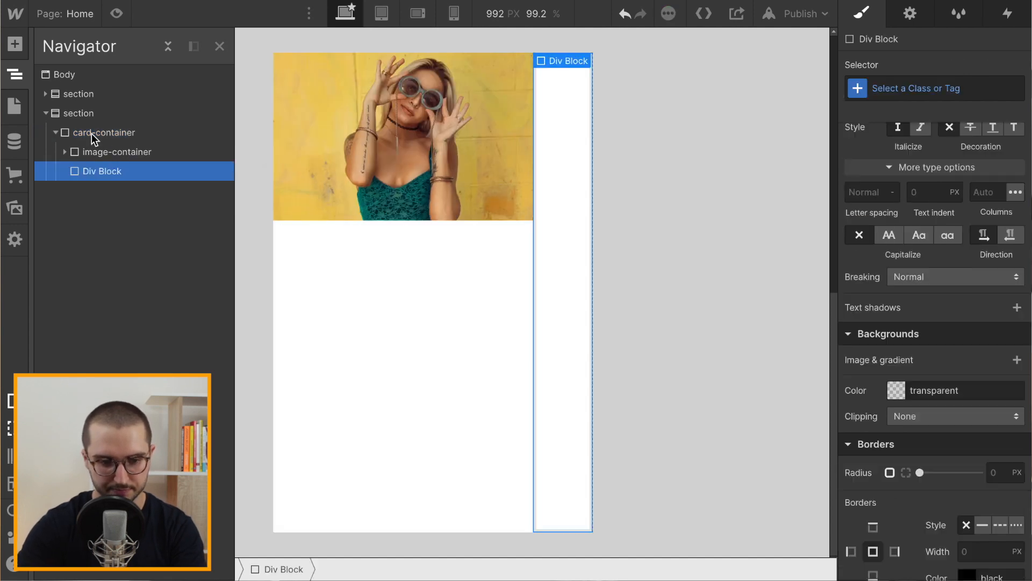
Step: Give the new div block the new class "text-container"
left_click(973, 85)
type("texy")
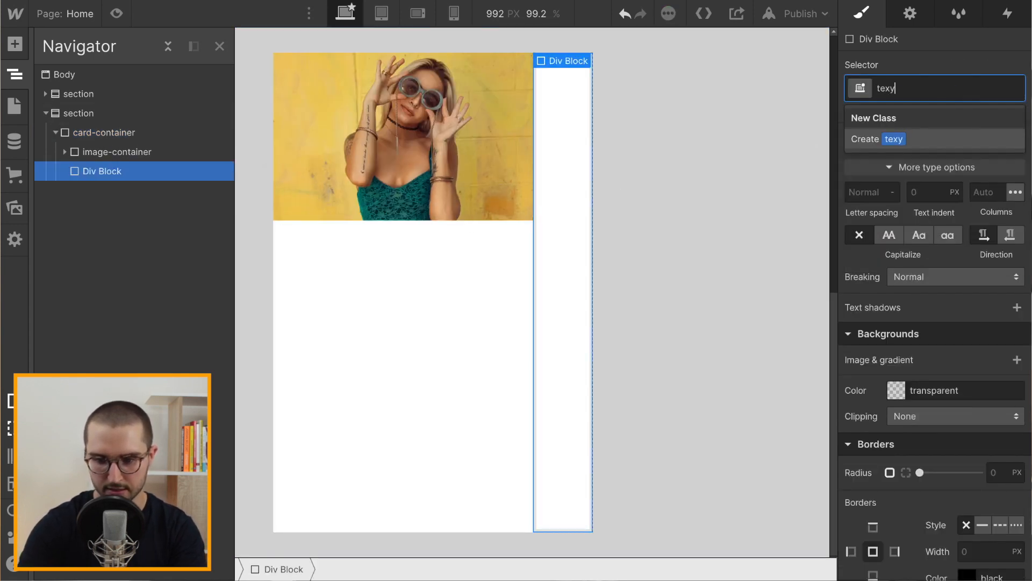
key("BackSpace")
type("t-co")
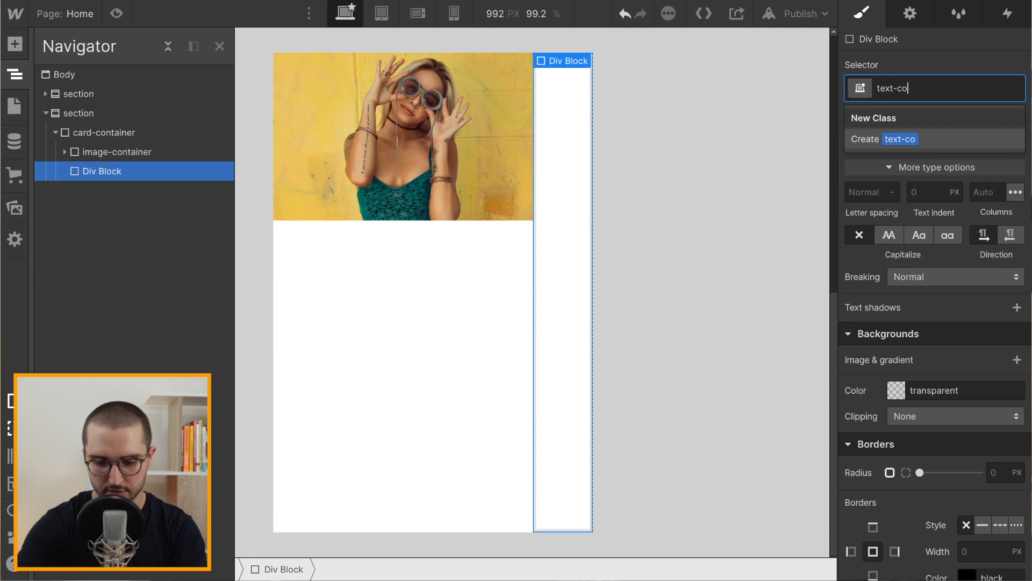
type("ntainer")
key("Return")
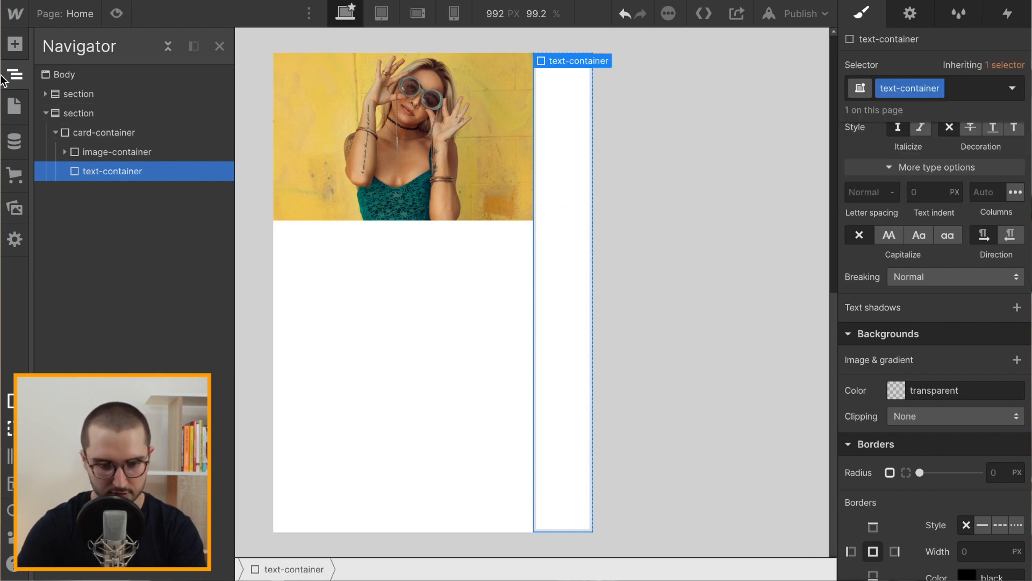
Step: Change card-container's flex direction to Vertical and select text-container
left_click(95, 134)
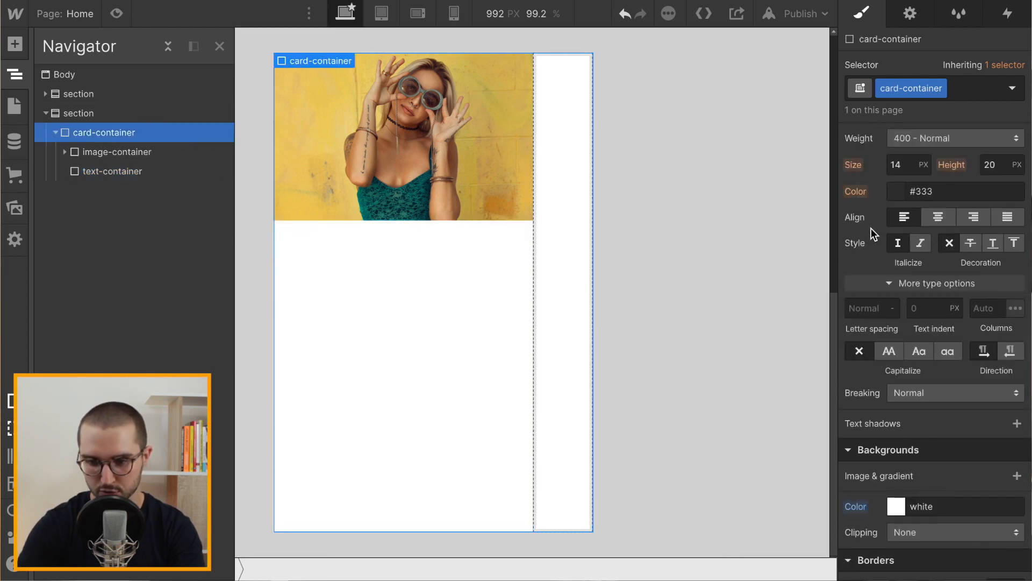
scroll(872, 230, "up", 10)
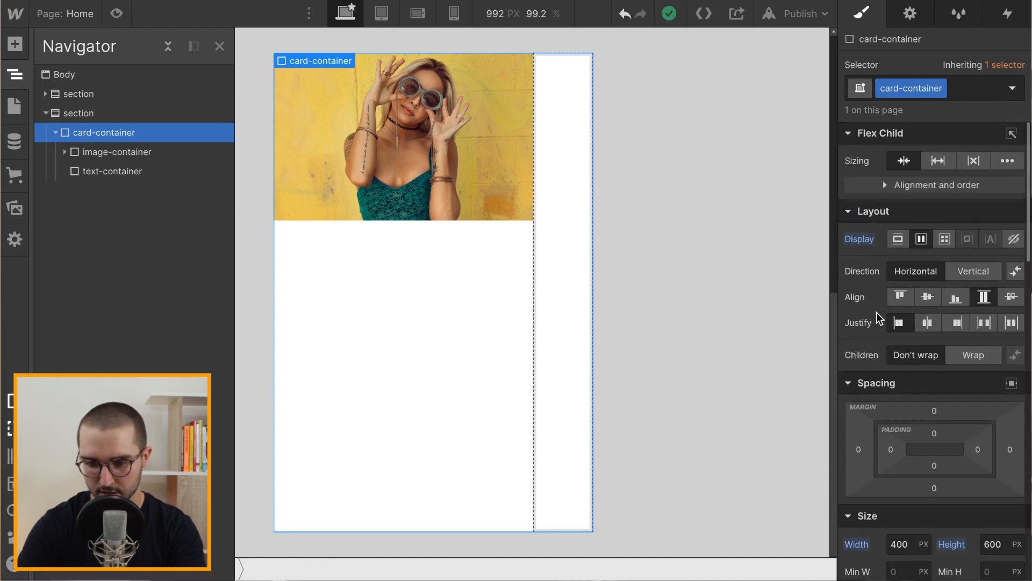
left_click(980, 272)
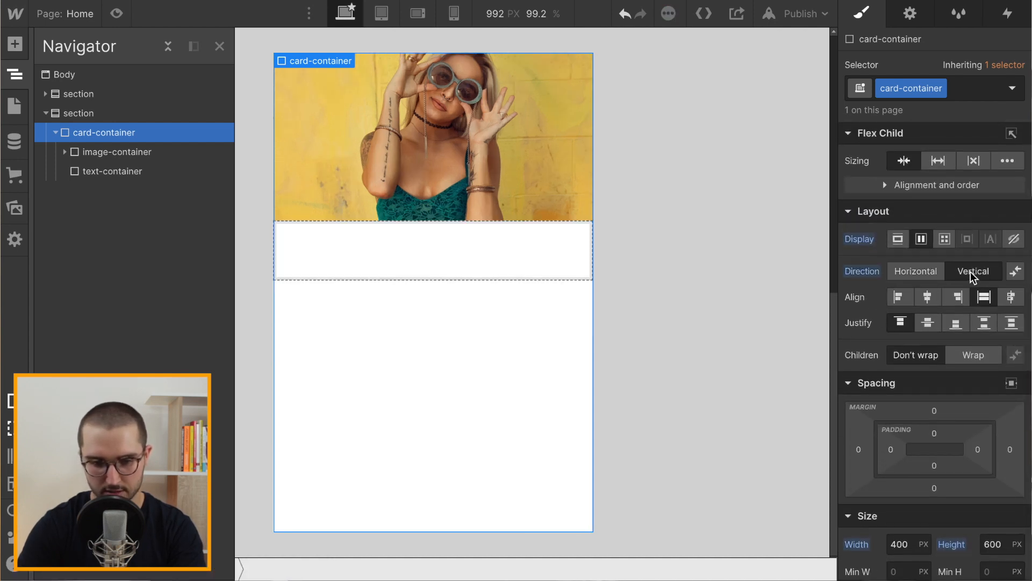
left_click(116, 171)
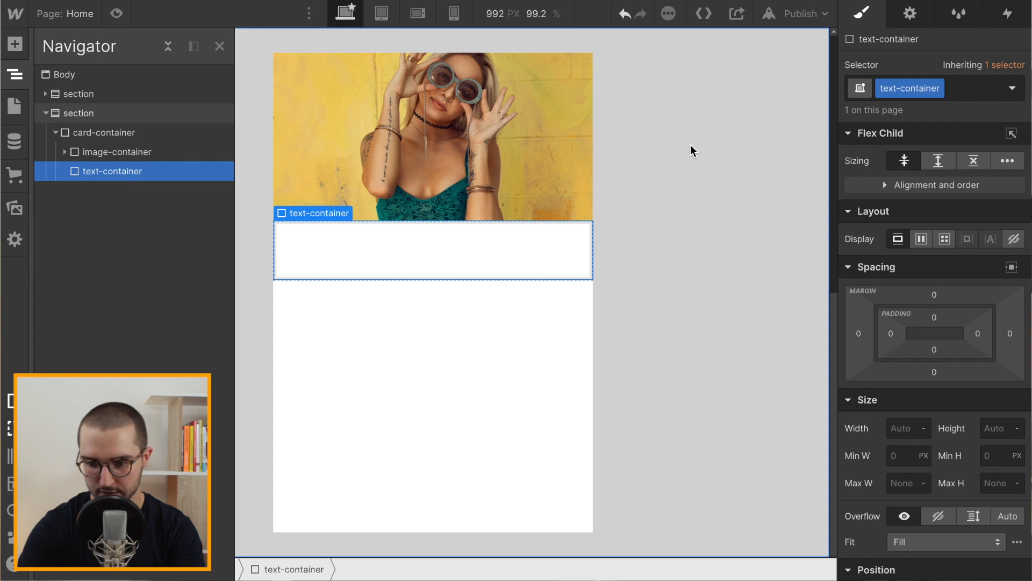
Step: Set text-container's flex sizing to grow and give it 32 px of padding on all four sides
left_click(939, 157)
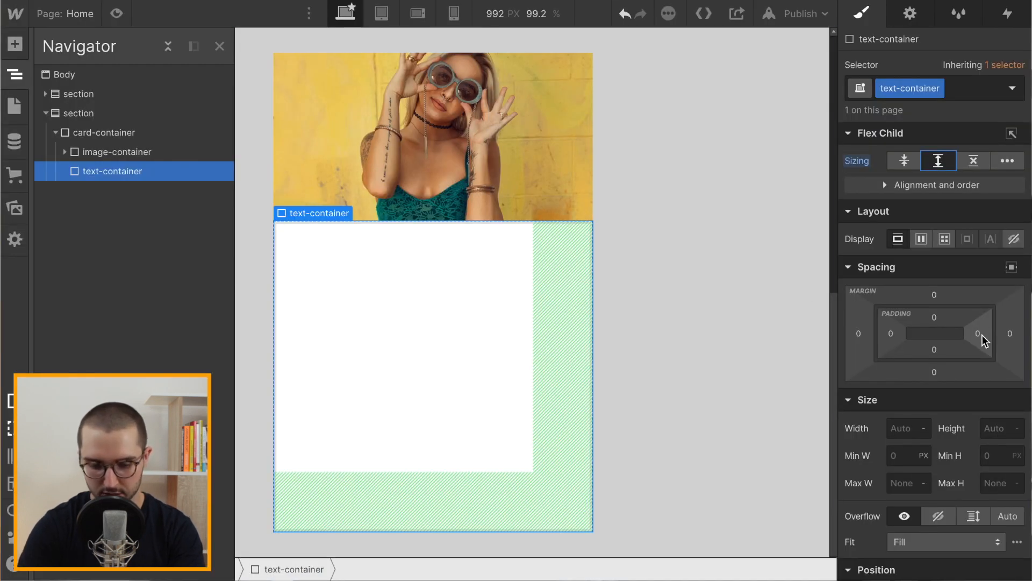
left_click_drag(982, 334, 957, 340)
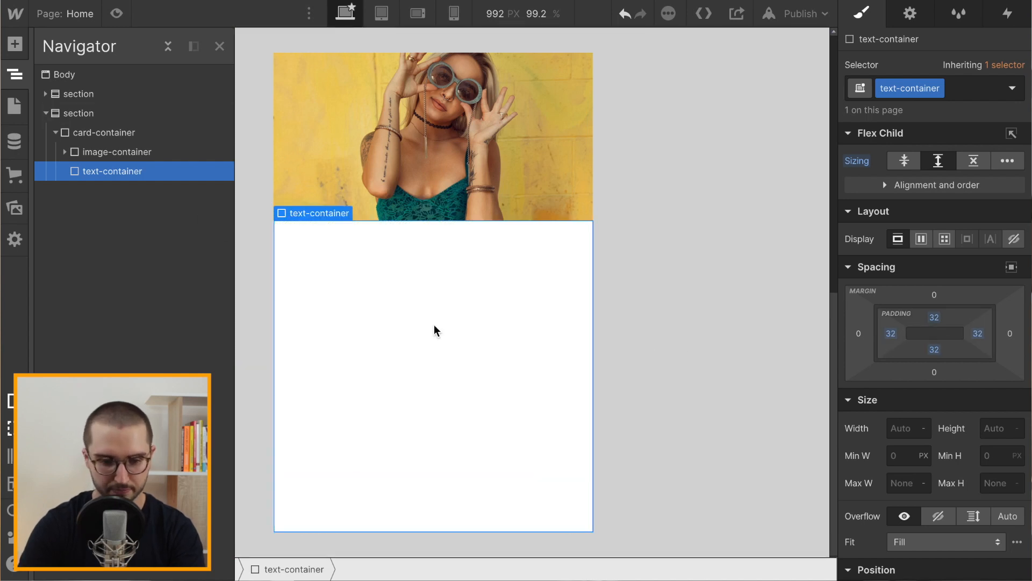
Step: Add a heading element inside text-container
key("super+e")
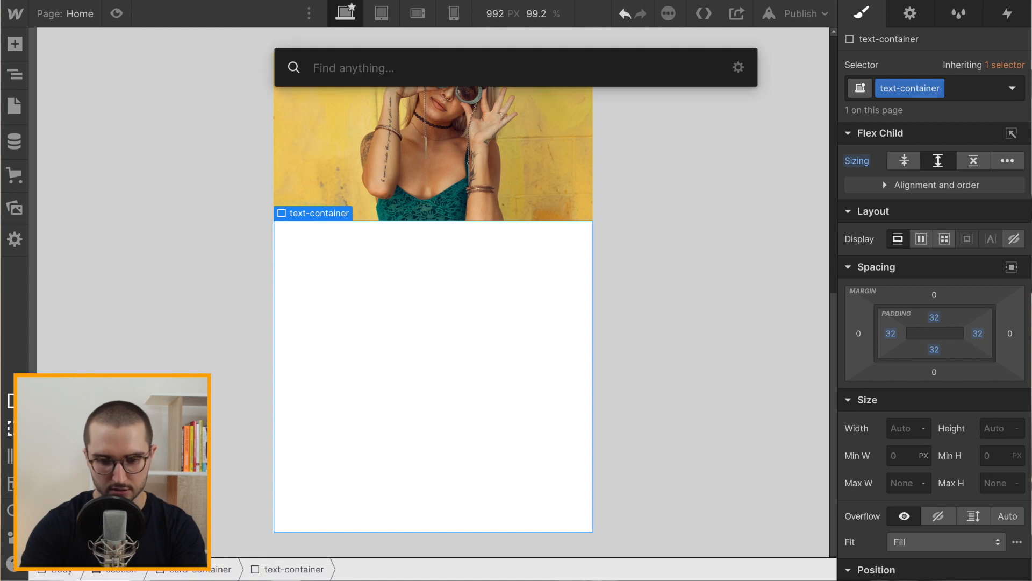
type("hea")
key("Return")
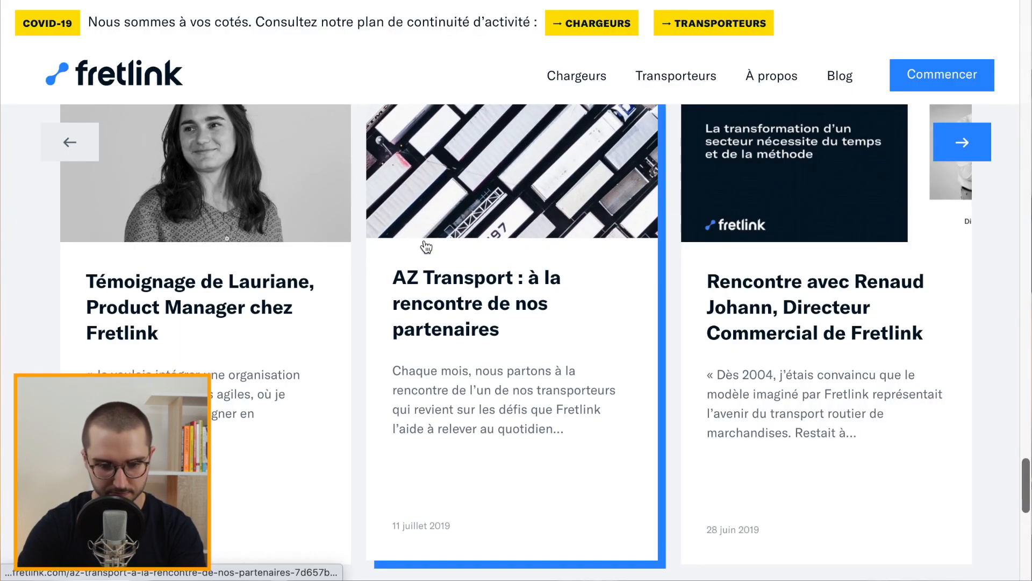
Step: Switch to the Fretlink website, open the first testimonial article on its blog and copy the article's full title
left_click_drag(85, 278, 141, 290)
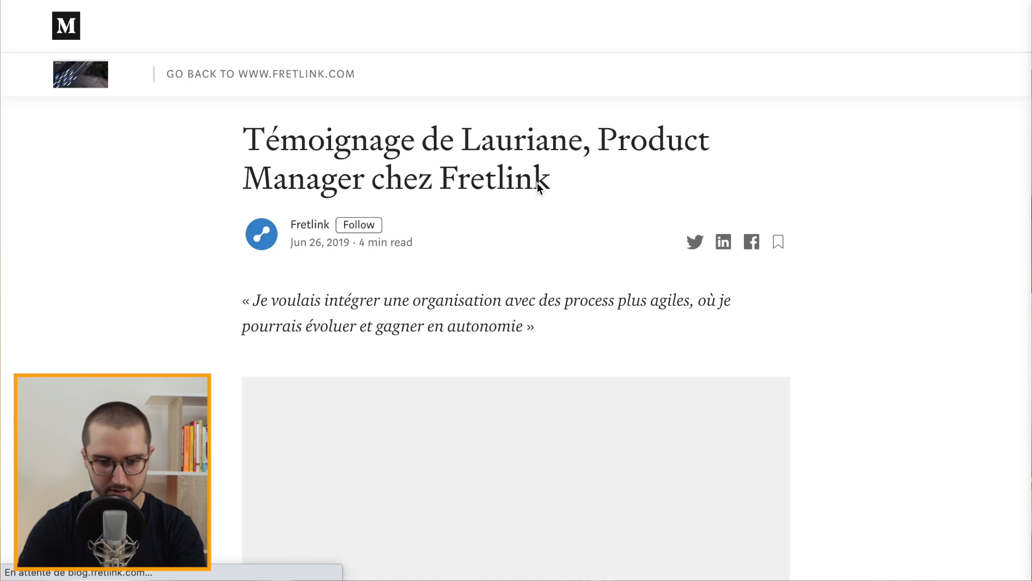
triple_click(562, 183)
left_click_drag(572, 183, 244, 134)
key("ctrl+c")
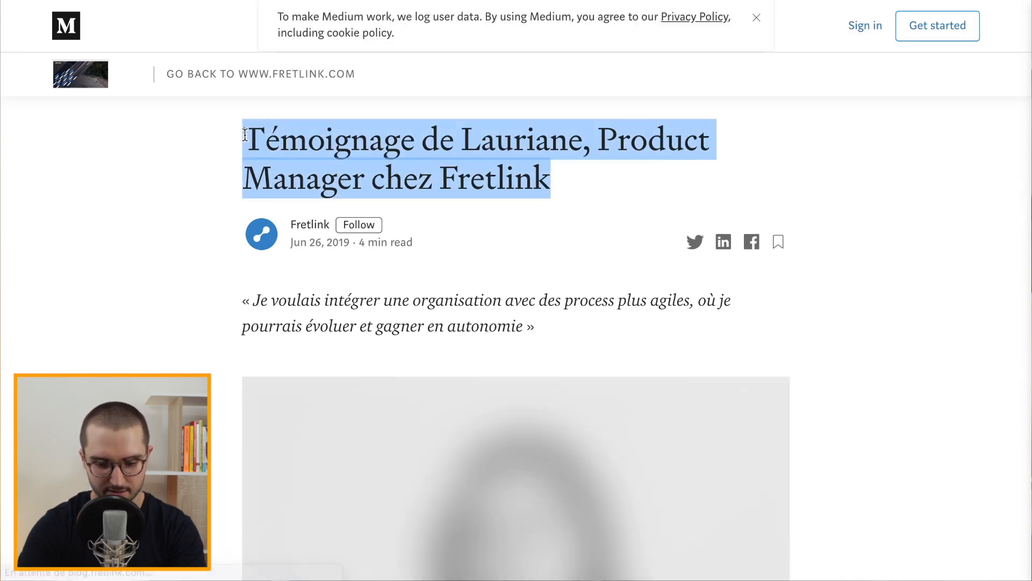
Step: Return to Webflow and replace the heading's placeholder text with the copied article title
key("alt+Tab")
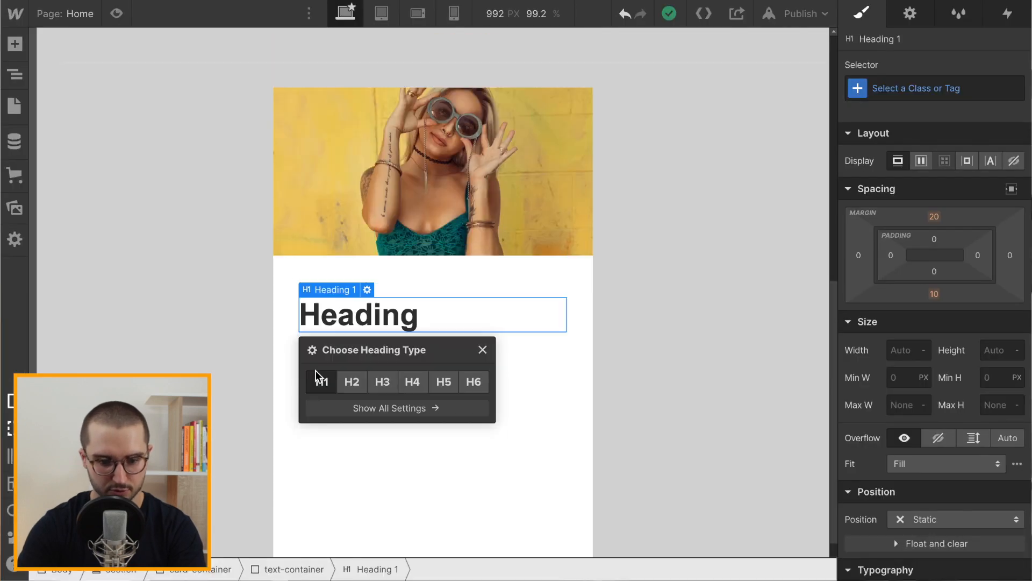
double_click(394, 314)
key("ctrl+v")
key("Escape")
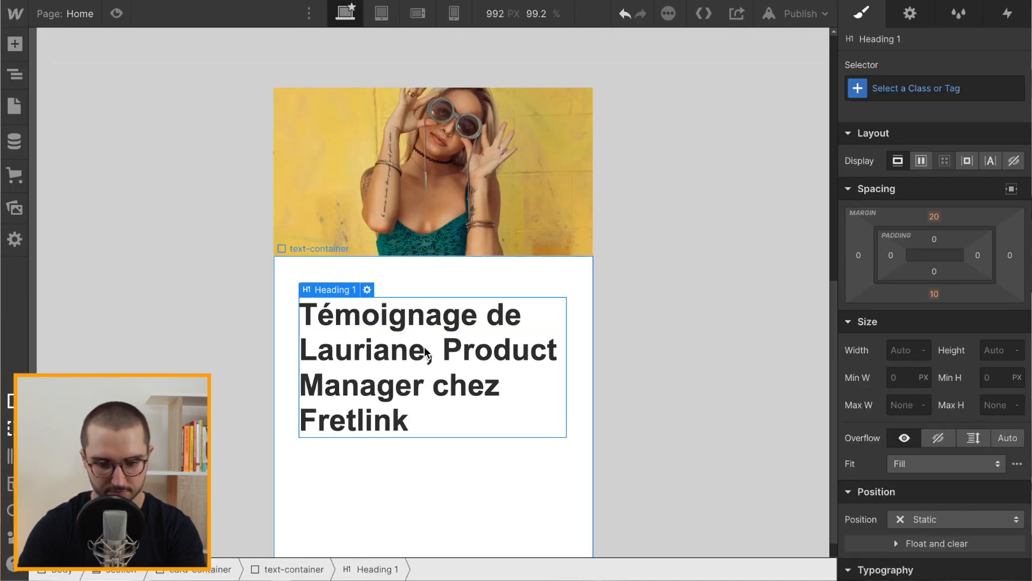
Step: Select the card's title heading and change its heading type to H3
left_click(425, 347)
left_click(525, 282)
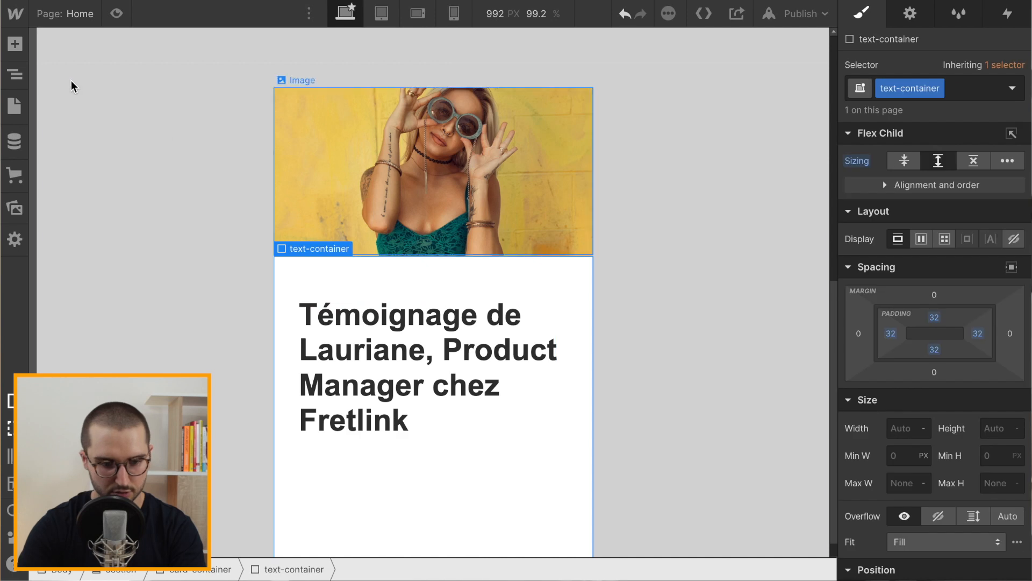
left_click(15, 74)
left_click(116, 190)
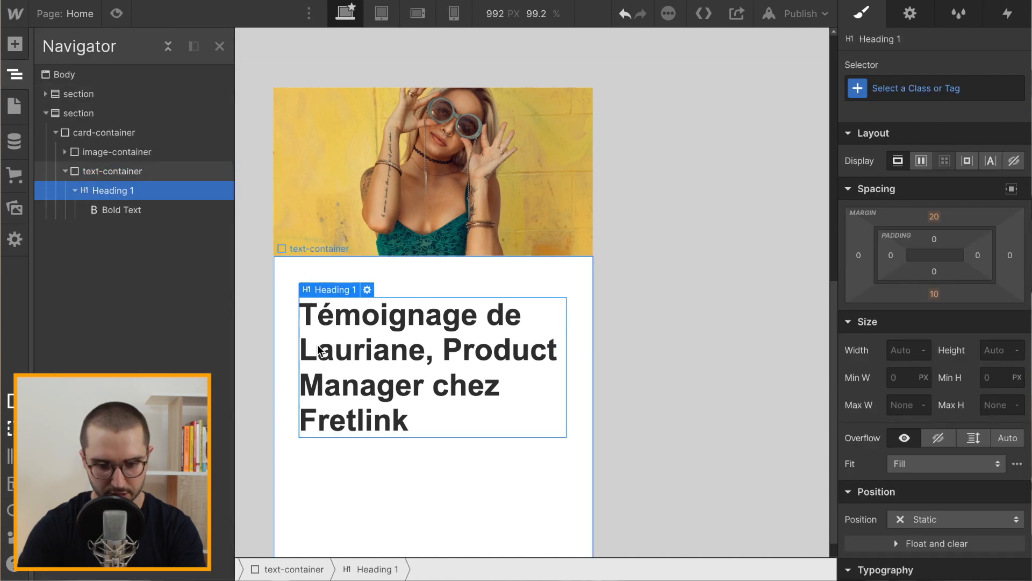
left_click(369, 291)
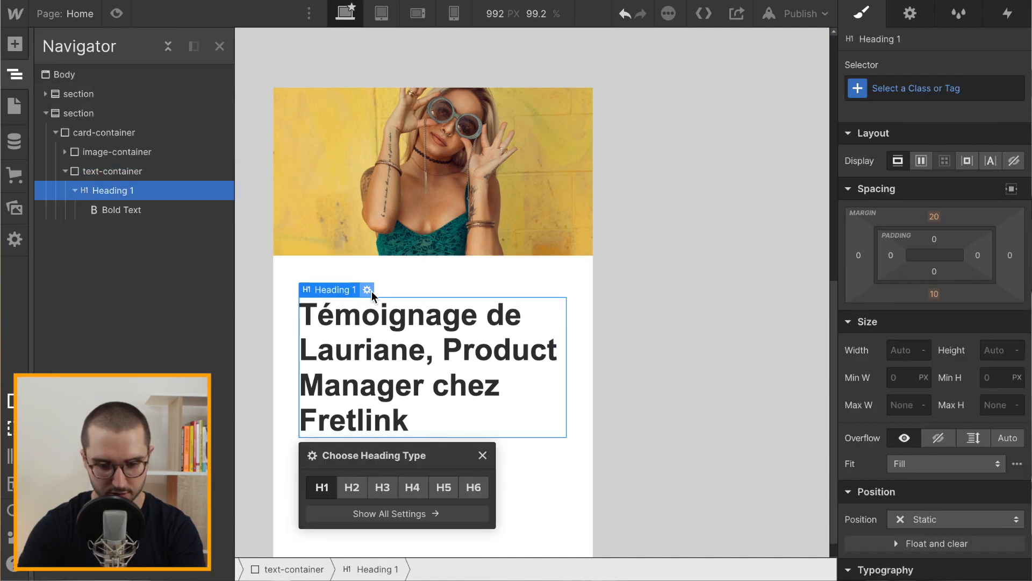
left_click(412, 487)
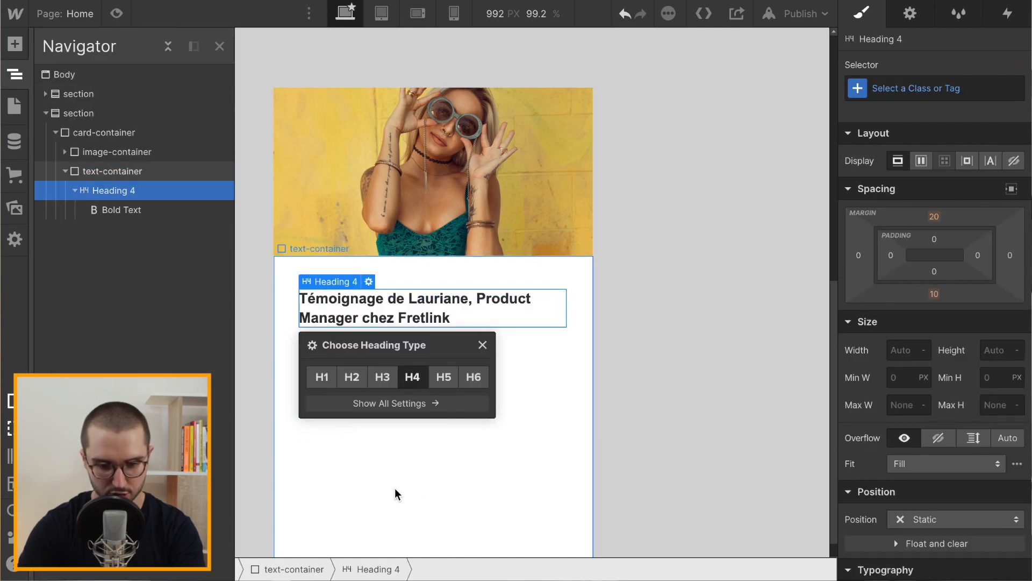
left_click(382, 376)
Step: Add a paragraph element inside text-container, below the heading
left_click(550, 420)
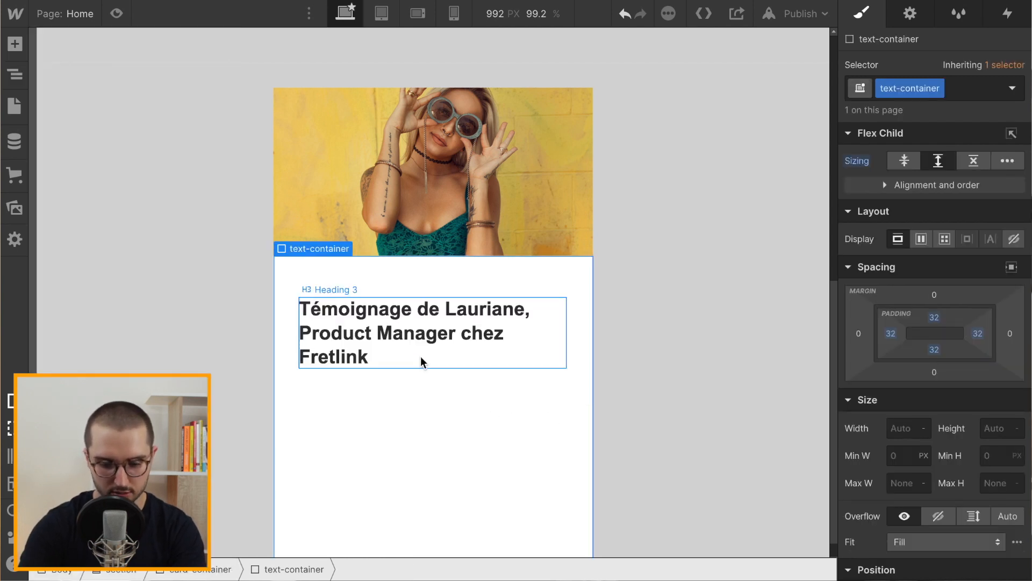
key("ctrl+e")
type("par")
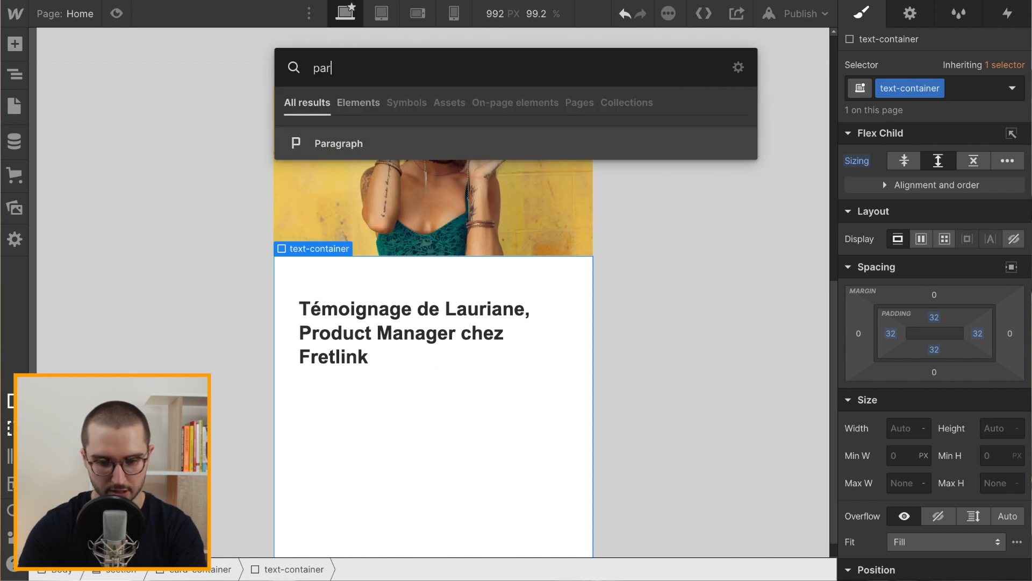
key("Return")
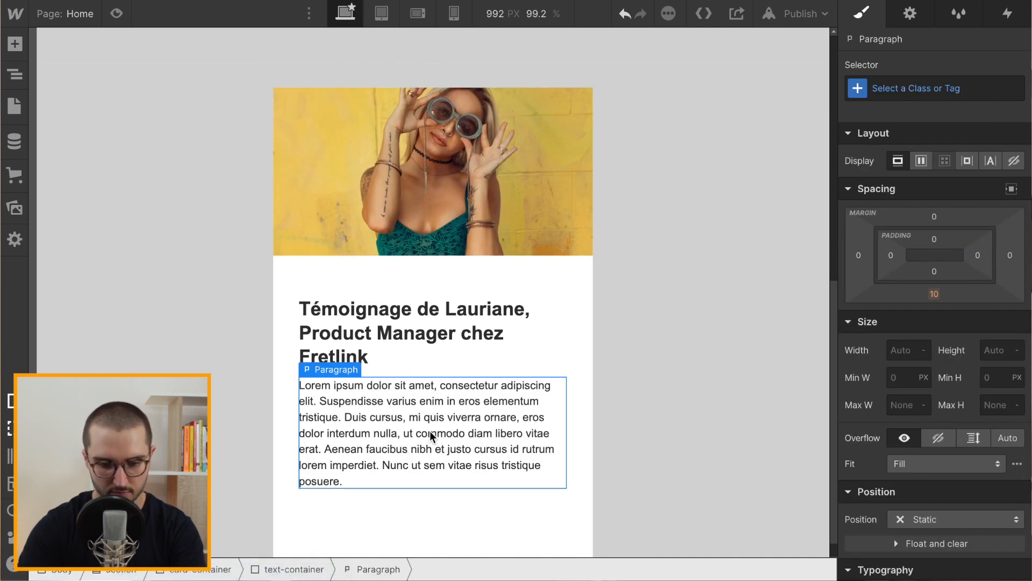
scroll(432, 436, "down", 1)
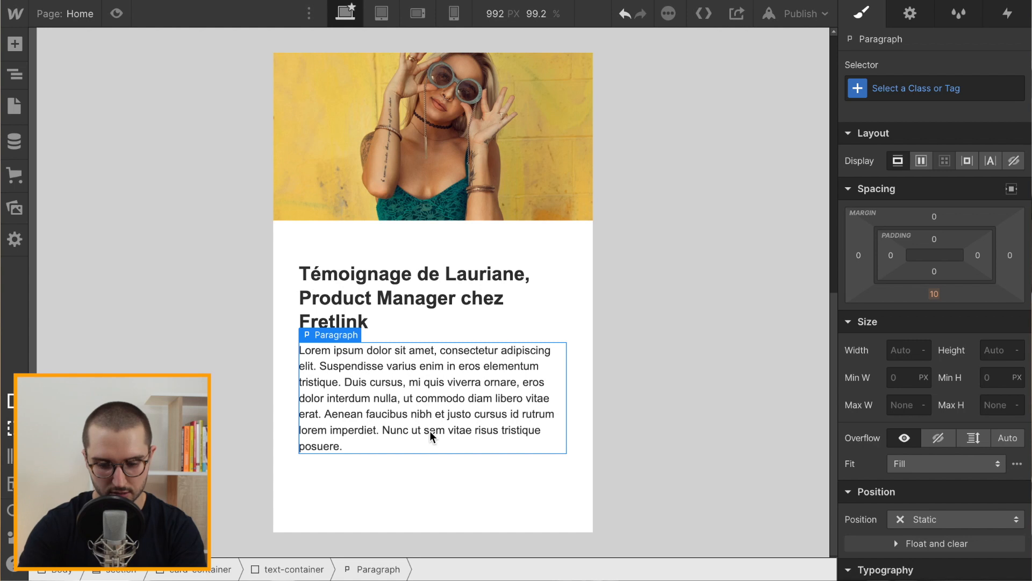
Step: Add a text block below the paragraph in the card
key("ctrl+e")
type("text")
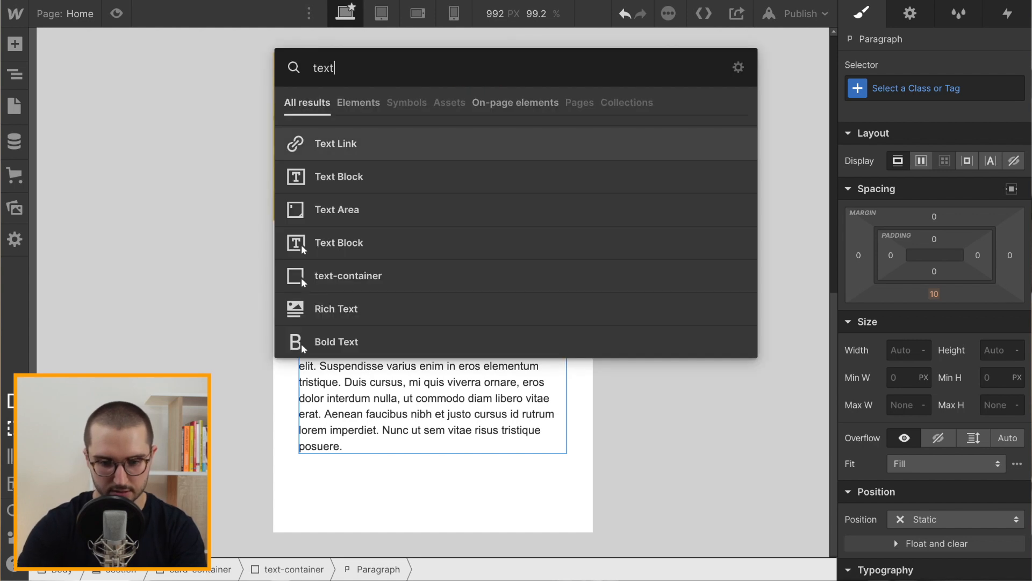
left_click(359, 184)
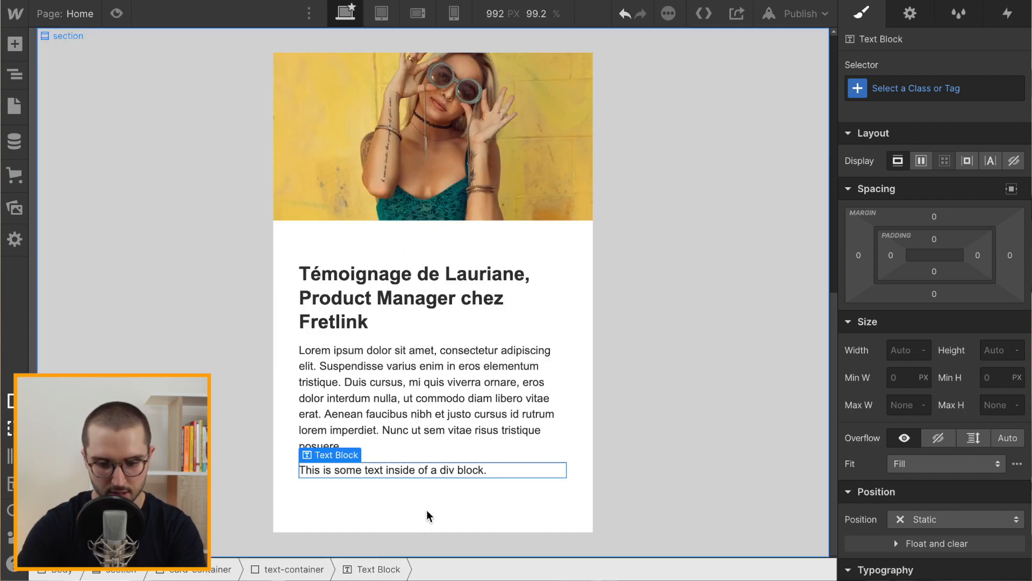
Step: Replace the new text block's placeholder text with "La date"
double_click(410, 472)
type("La")
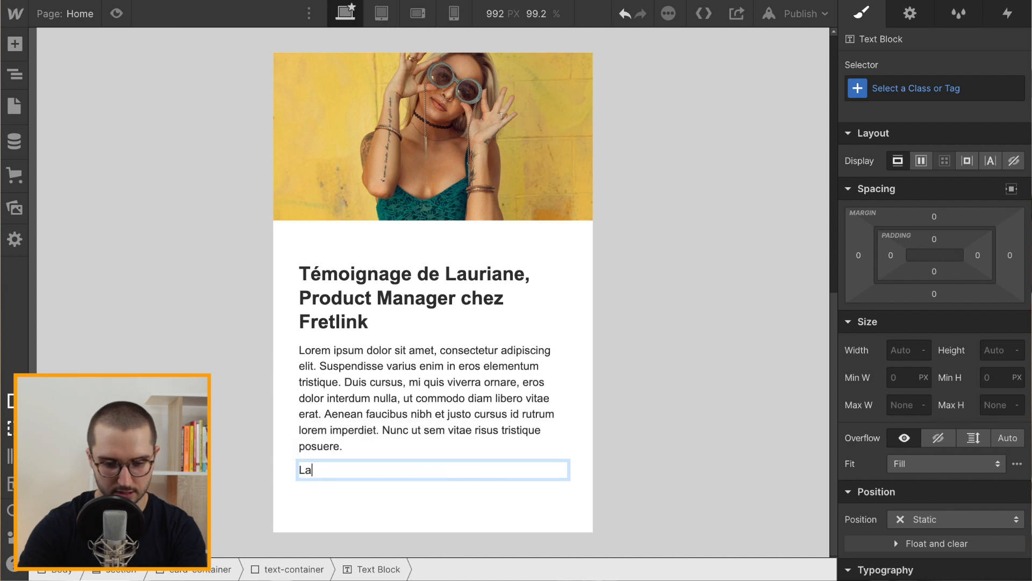
type(" date")
left_click(422, 445)
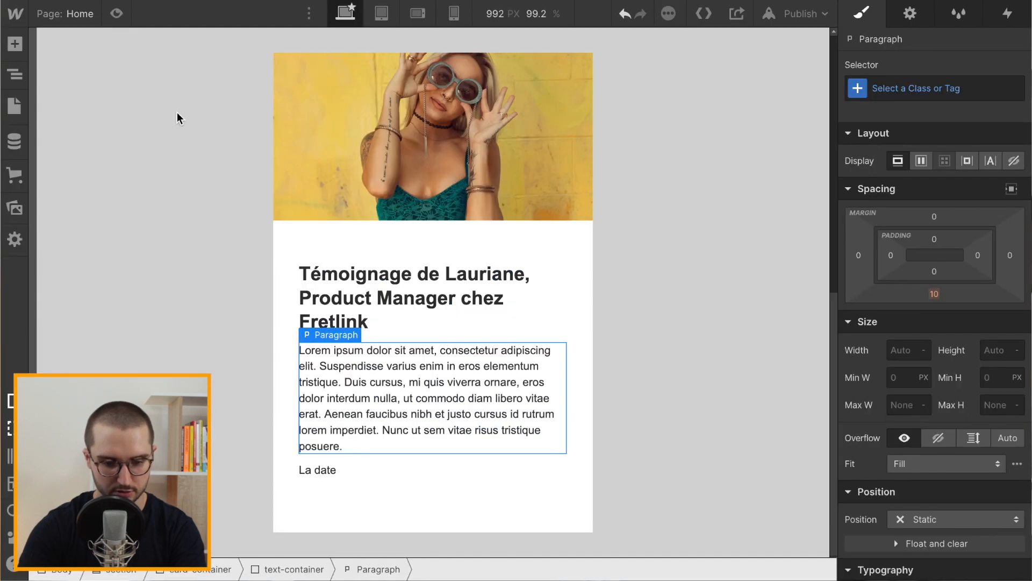
Step: Change the text block below the paragraph to read "26 juin 2019"
left_click(318, 470)
double_click(318, 470)
type("26 juin")
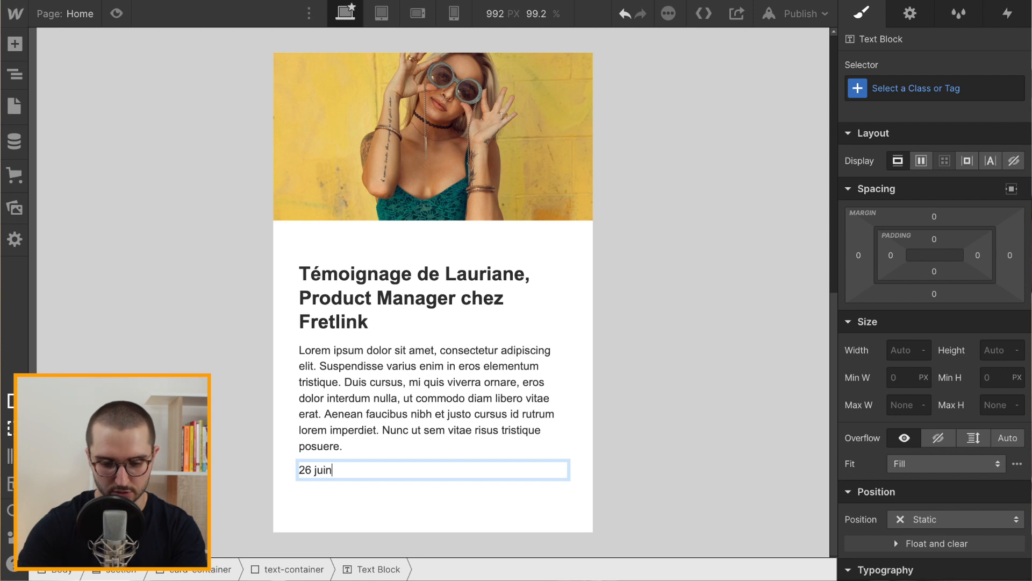
left_click(446, 400)
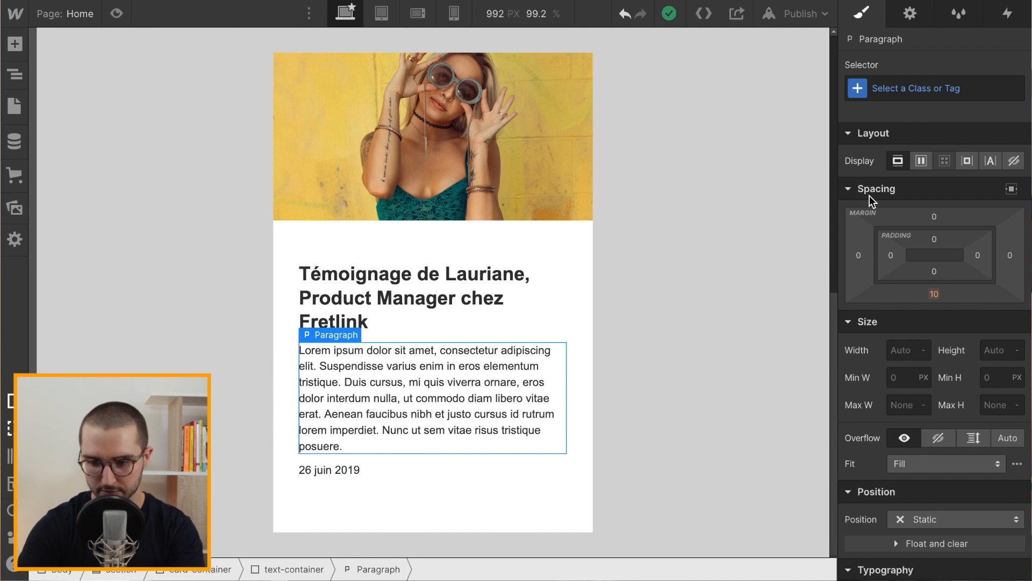
Step: Set text-container's display to flex with a vertical direction
scroll(872, 200, "down", 3)
scroll(872, 204, "up", 3)
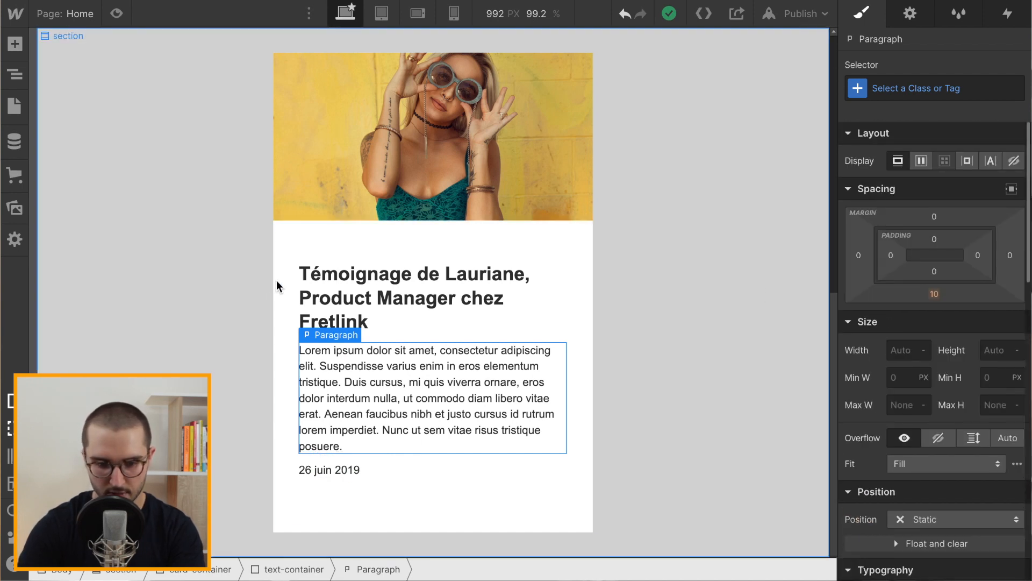
left_click(295, 273)
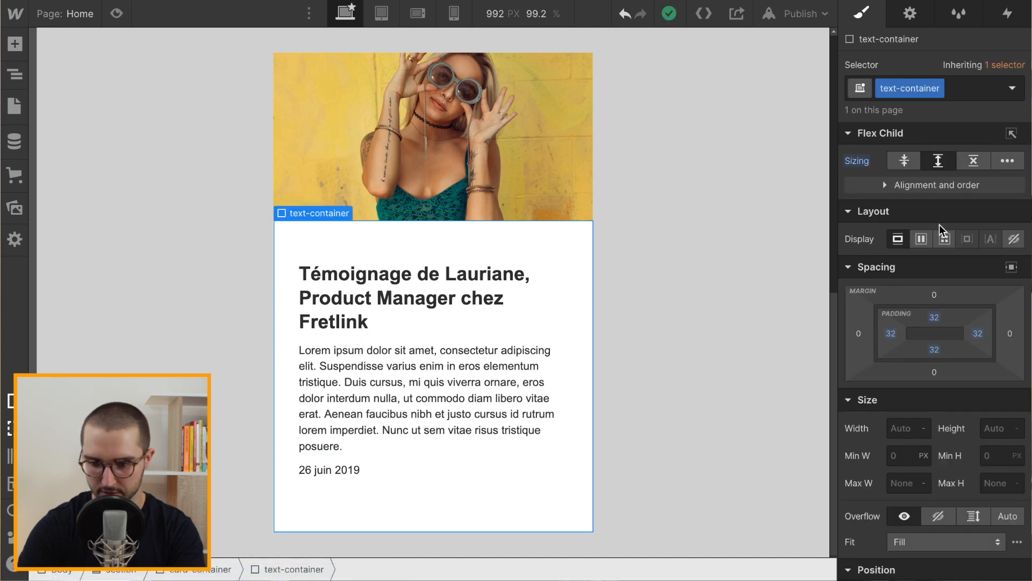
left_click(921, 240)
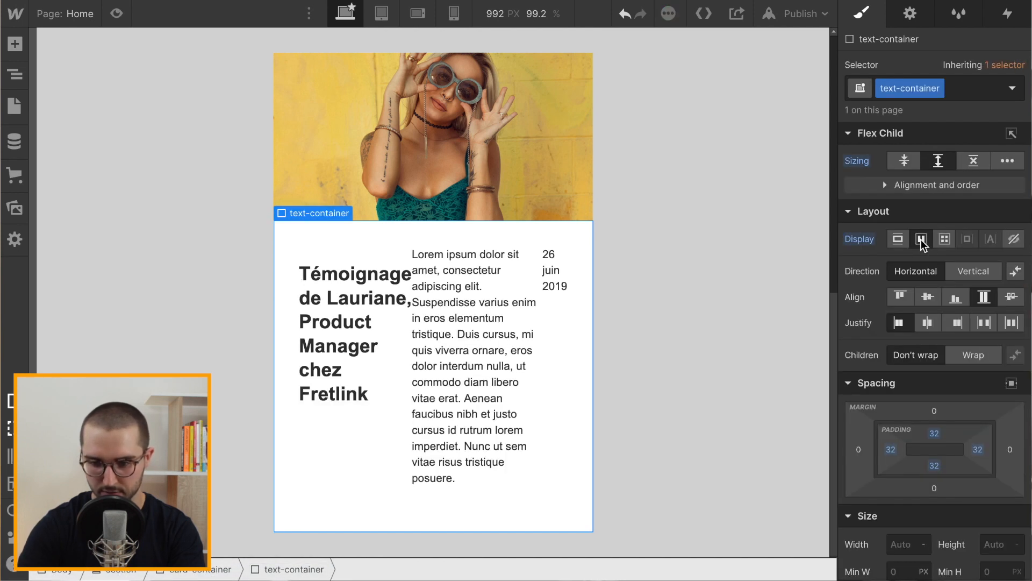
left_click(986, 271)
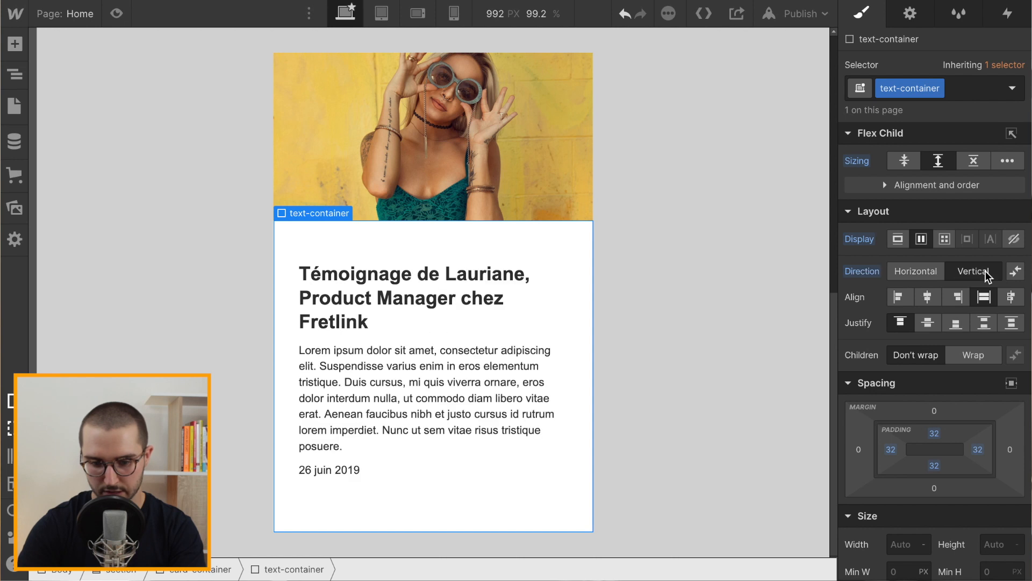
Step: Set the paragraph's flex sizing to grow so it pushes the date towards the card's lower edge
left_click(418, 402)
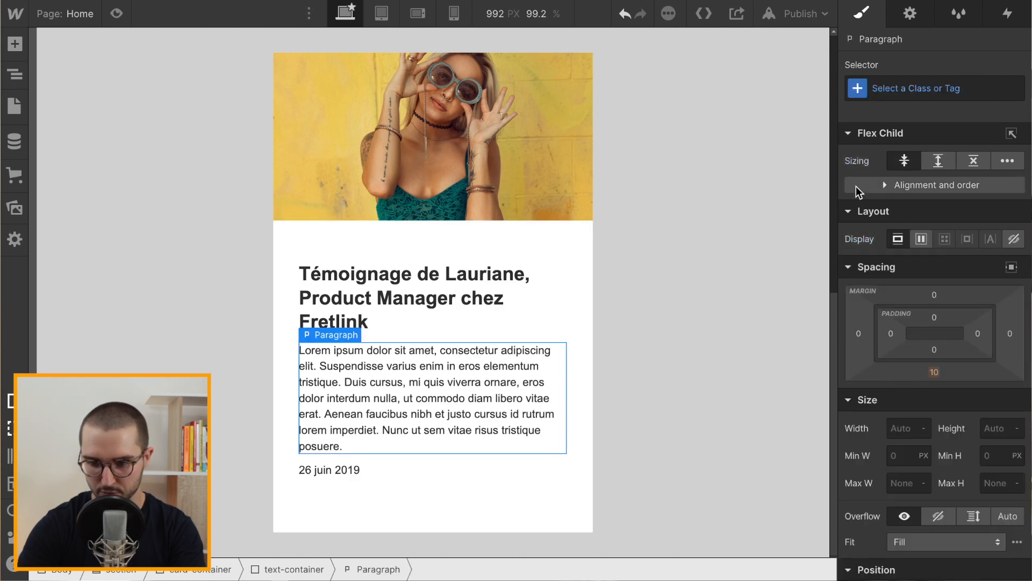
left_click(942, 159)
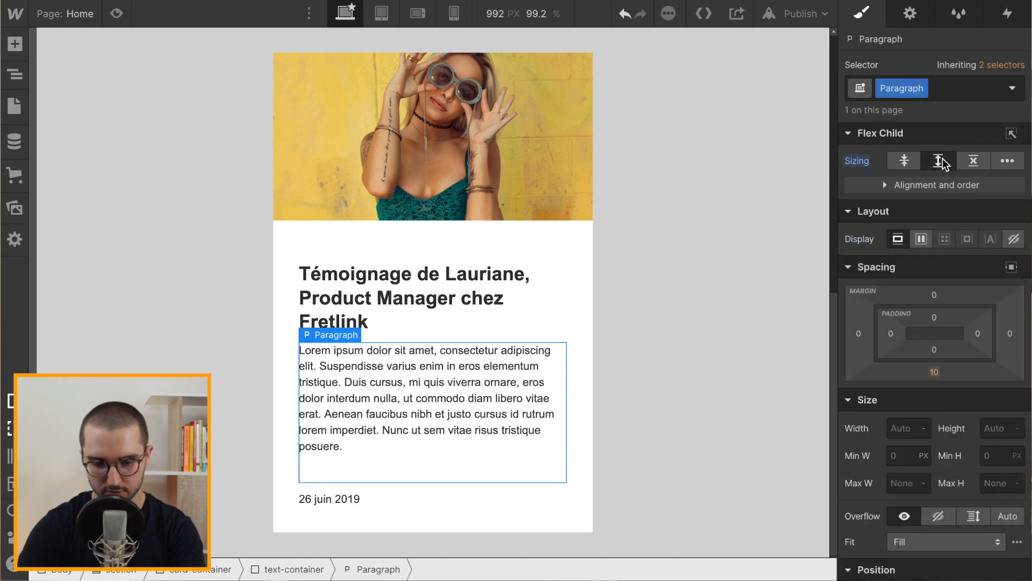
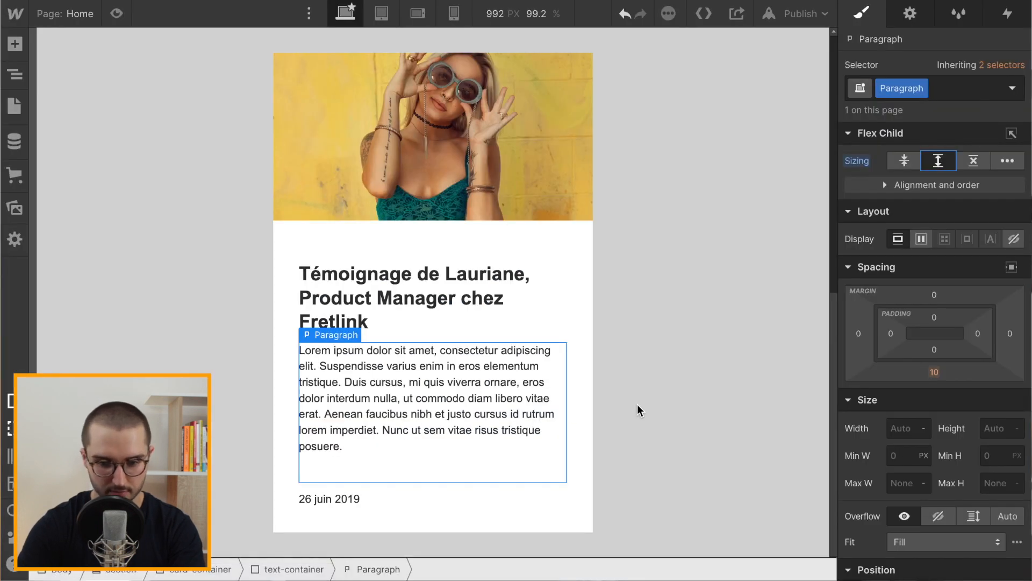
left_click(703, 374)
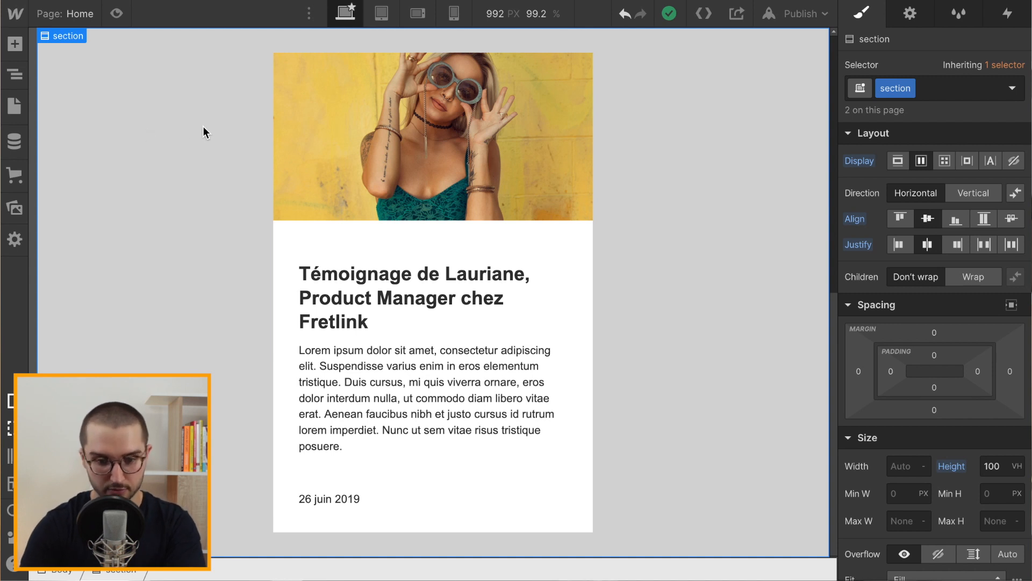
Step: Select card-container in the second section and switch its styling to the Hover state
left_click(15, 79)
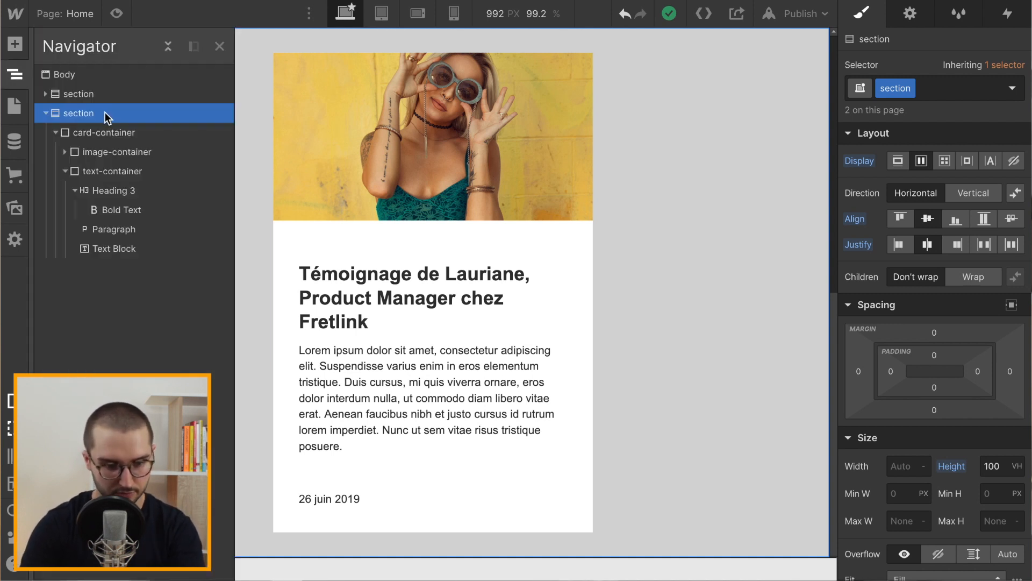
left_click(87, 143)
left_click(87, 139)
left_click(55, 132)
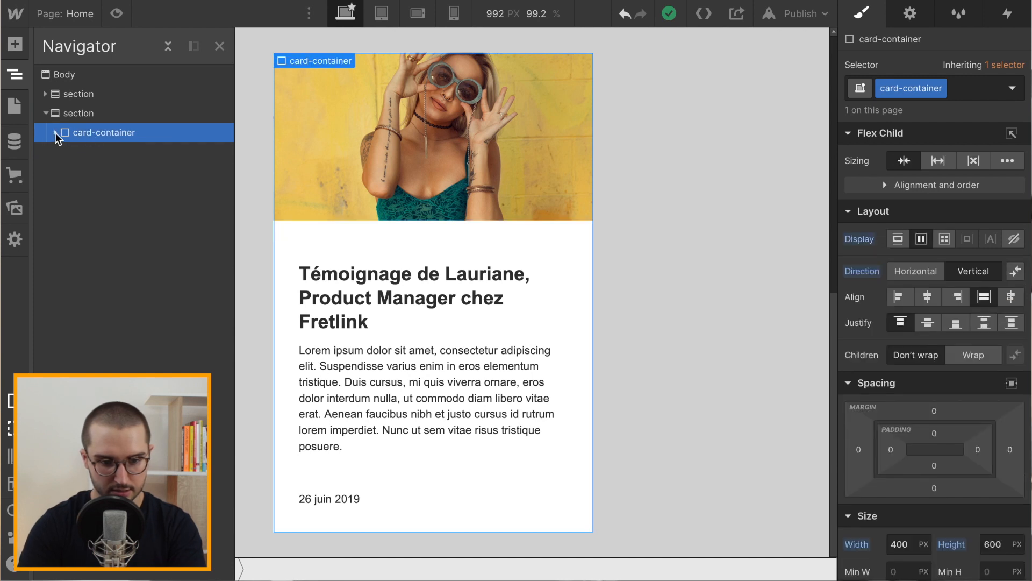
scroll(1011, 73, "down", 8)
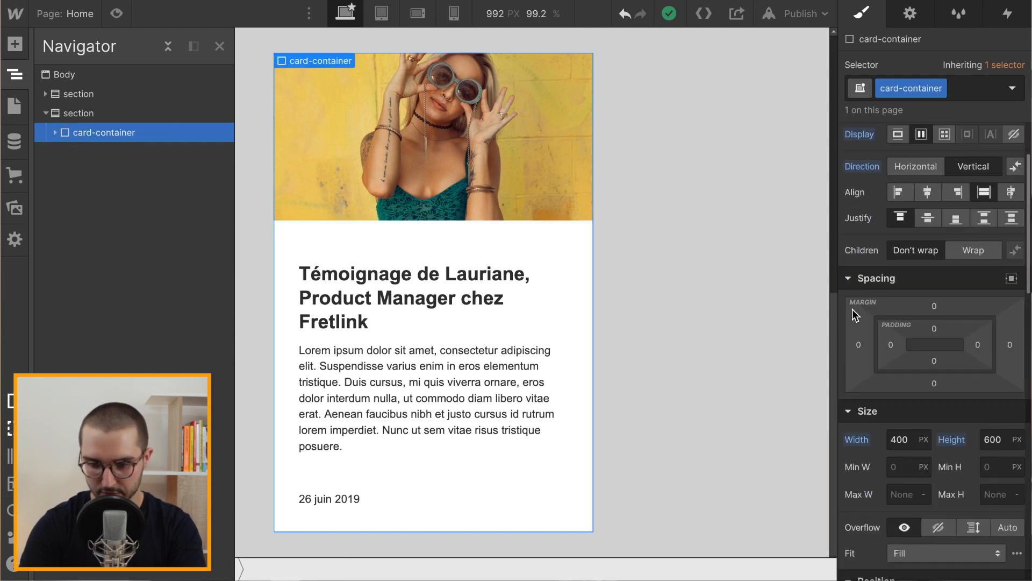
left_click(1013, 89)
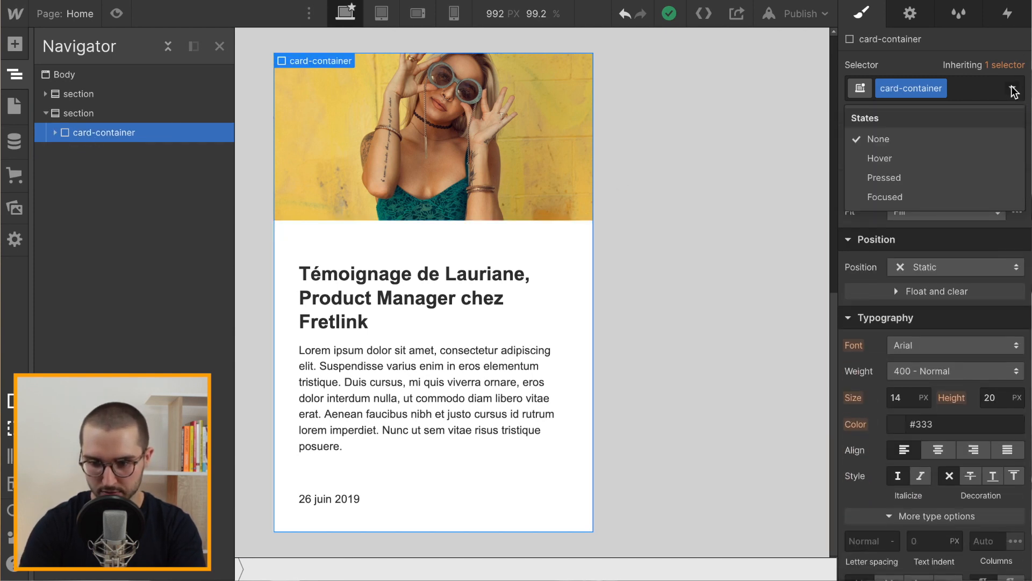
left_click(1013, 90)
left_click(1013, 90)
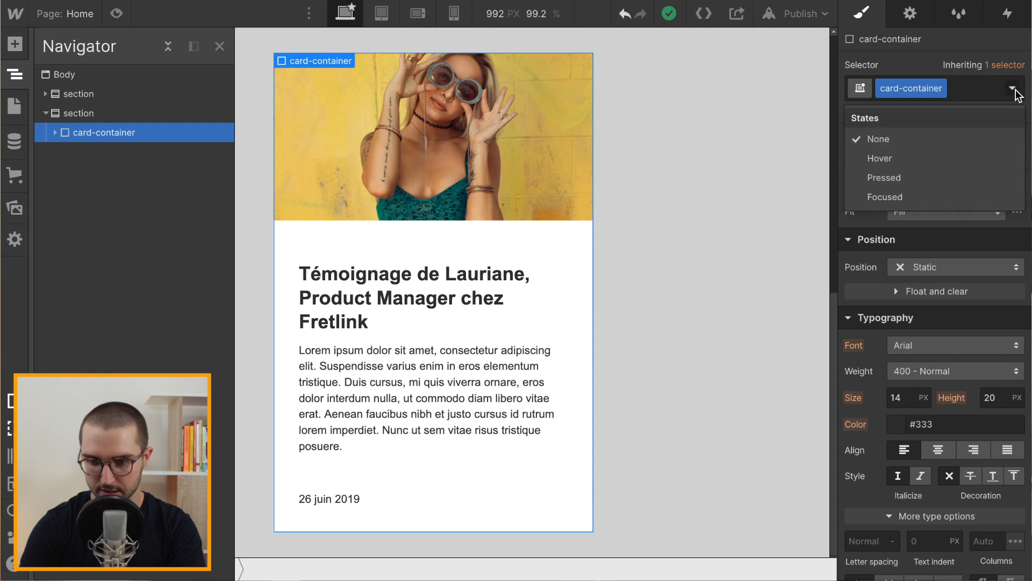
left_click(882, 158)
Step: Add an outside box shadow to card-container's Hover state with 0 px blur and 16 px distance
scroll(858, 253, "down", 10)
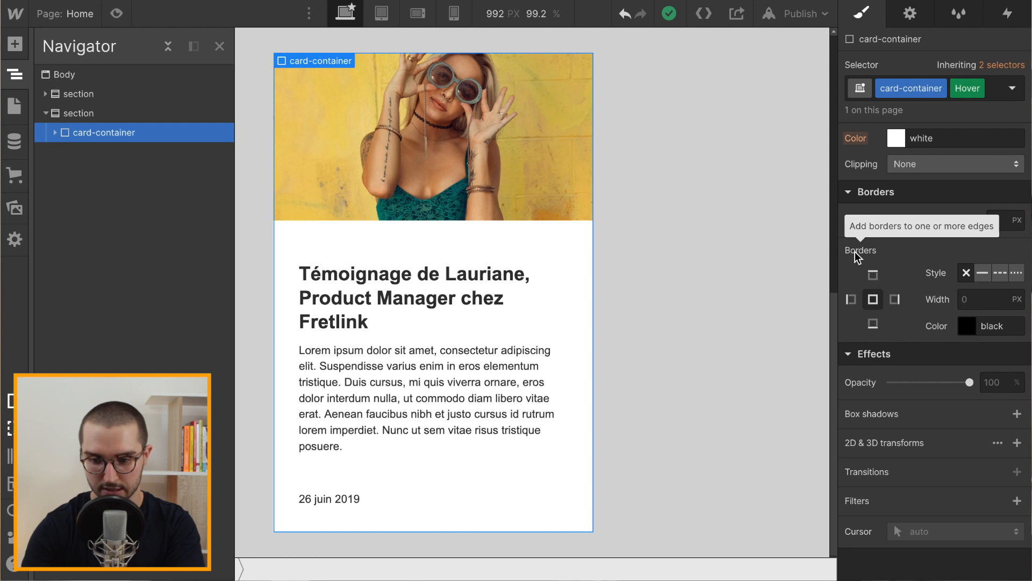
left_click(1017, 415)
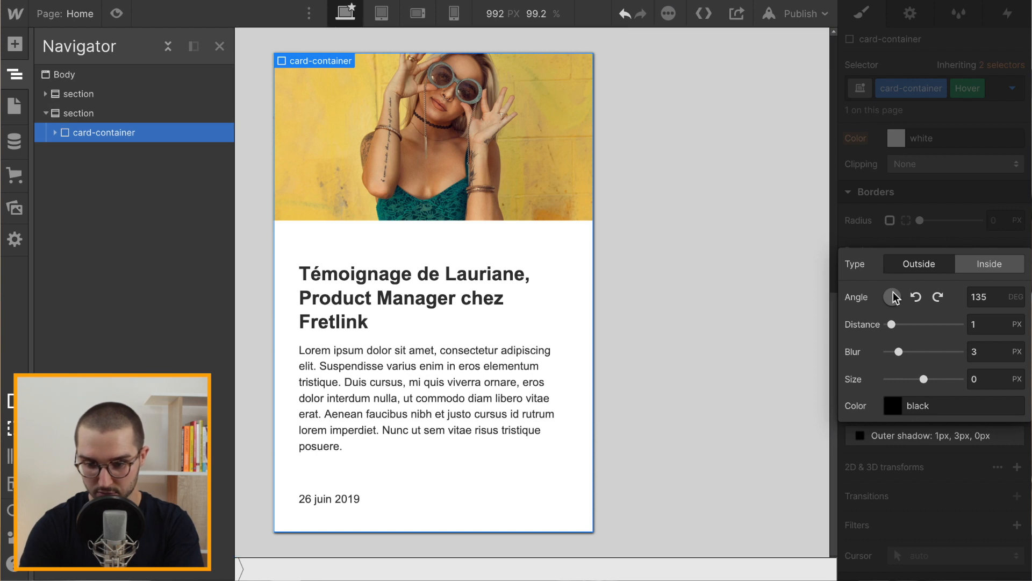
left_click_drag(898, 350, 855, 352)
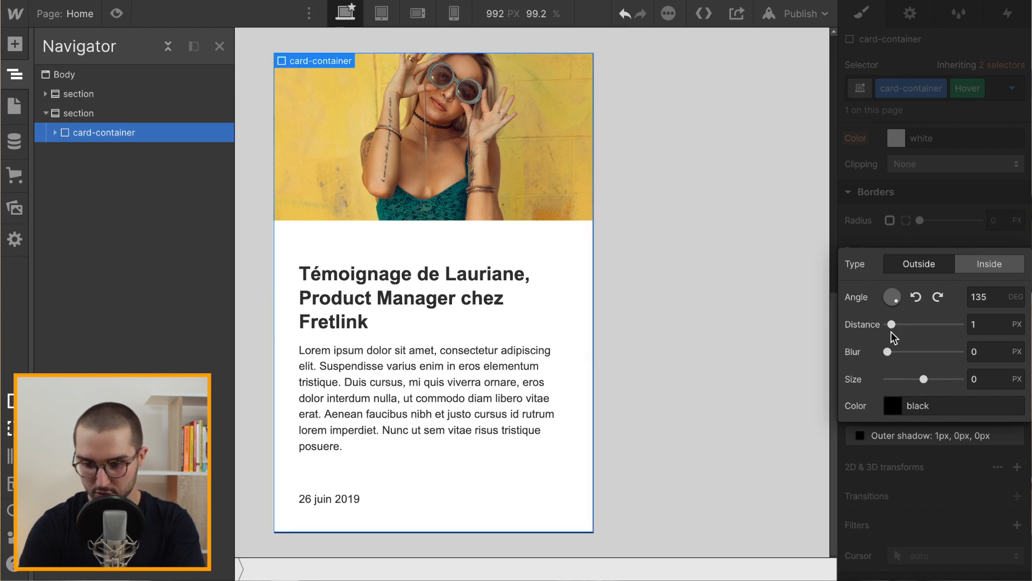
left_click(895, 325)
left_click_drag(895, 324, 917, 325)
left_click(982, 325)
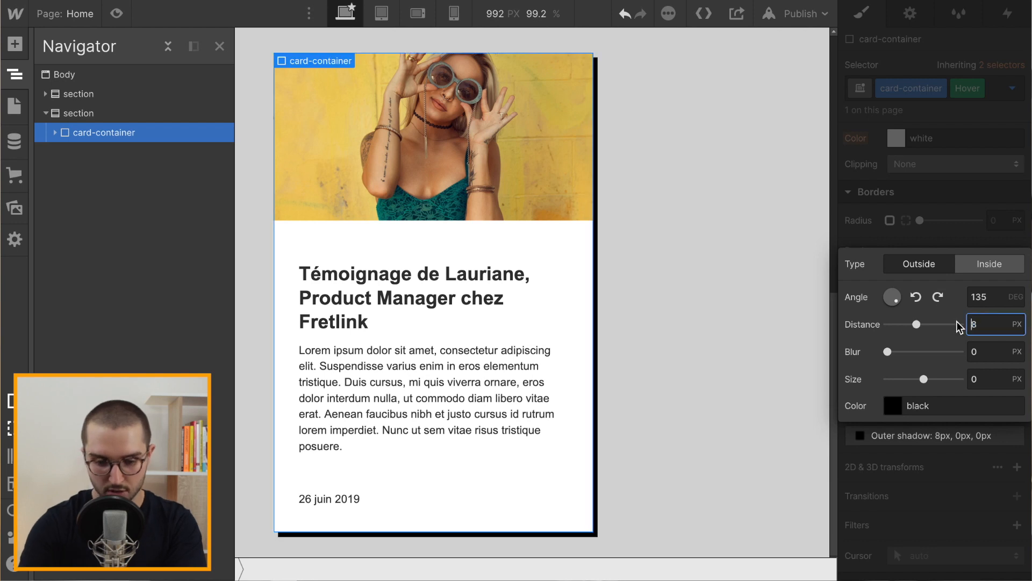
key("BackSpace")
type("16")
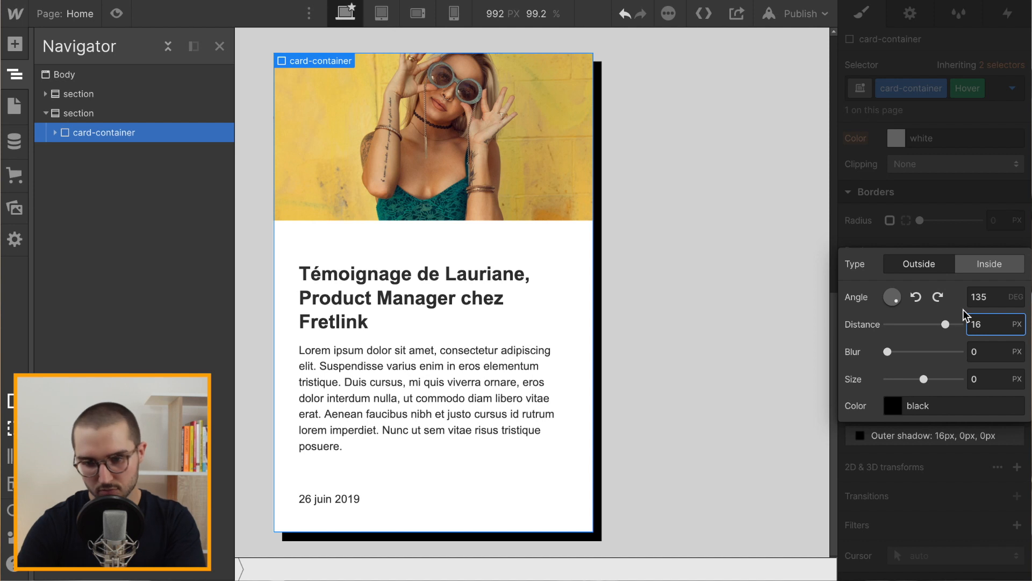
Step: Change the hover box shadow's color to blue #0091ff and close the shadow settings
left_click(894, 407)
left_click(961, 278)
left_click_drag(961, 277, 965, 277)
left_click_drag(990, 180, 1031, 102)
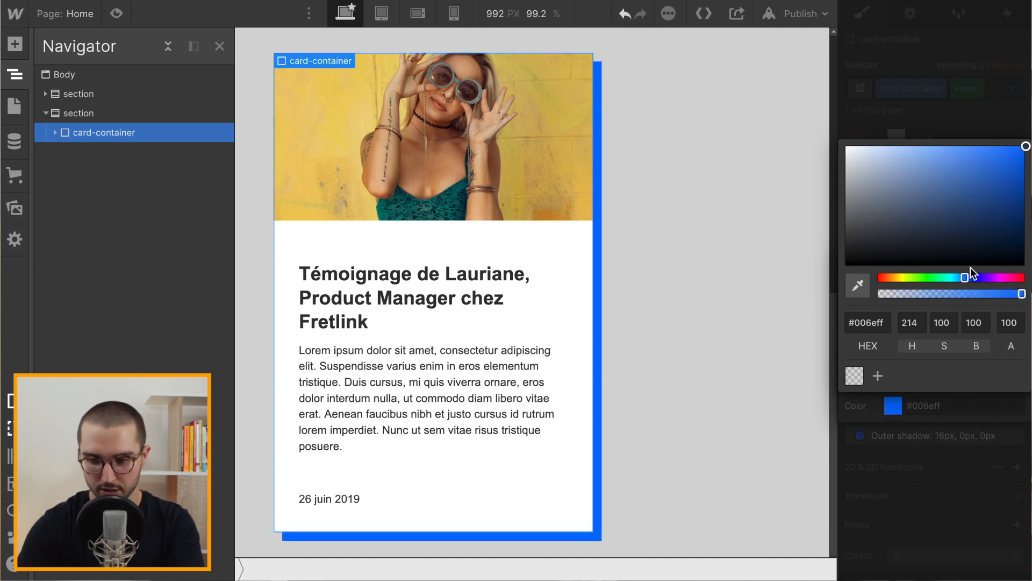
left_click(962, 278)
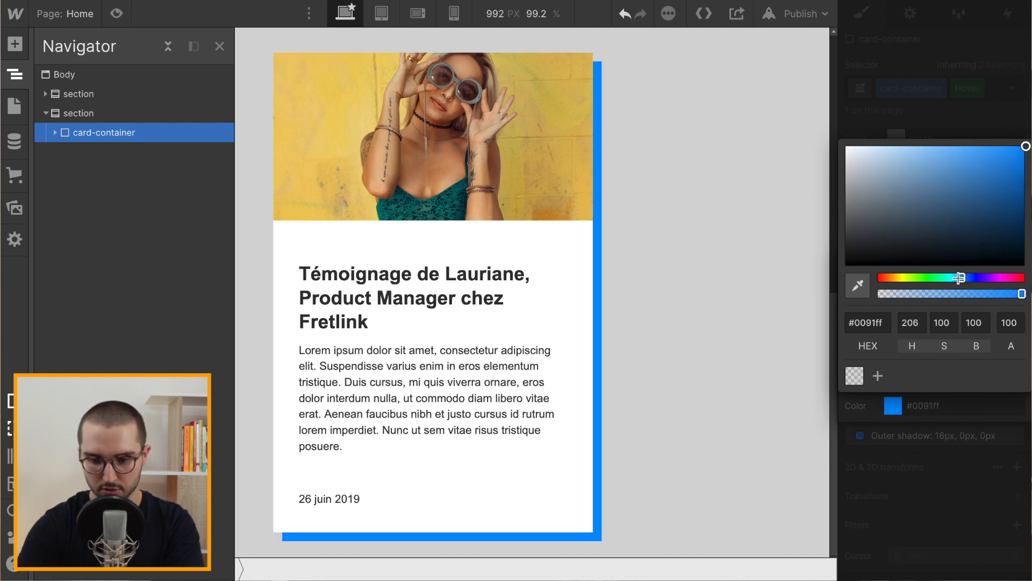
left_click(936, 117)
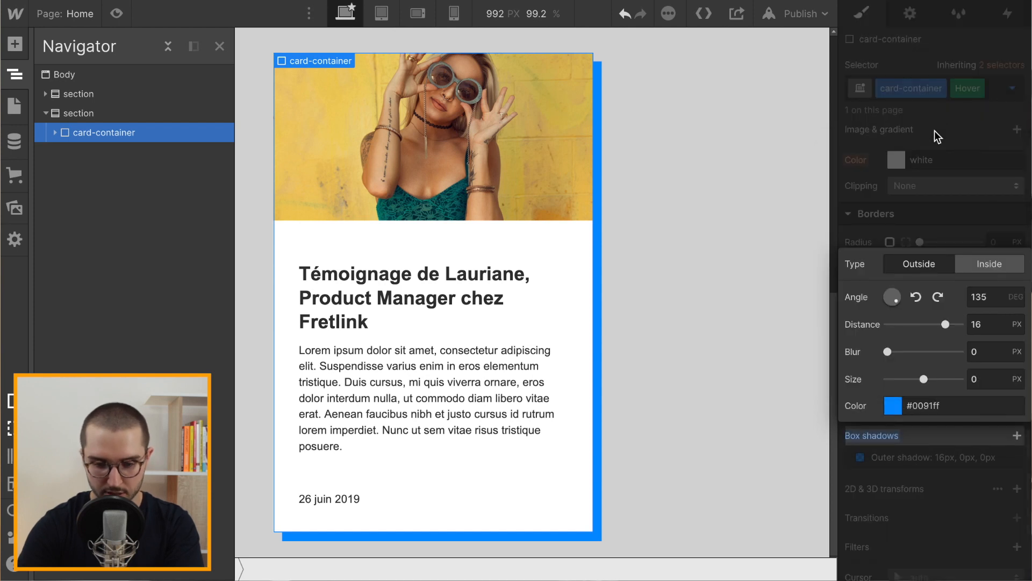
left_click(942, 128)
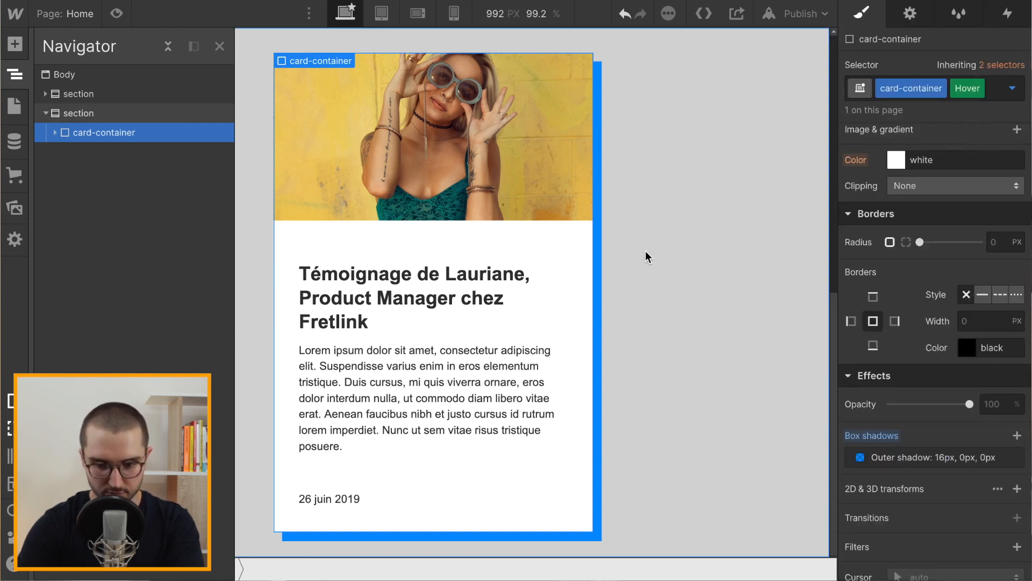
Step: Return card-container to the None state and preview the card's hover effect, comparing it with the cards on the Fretlink site
left_click(1013, 89)
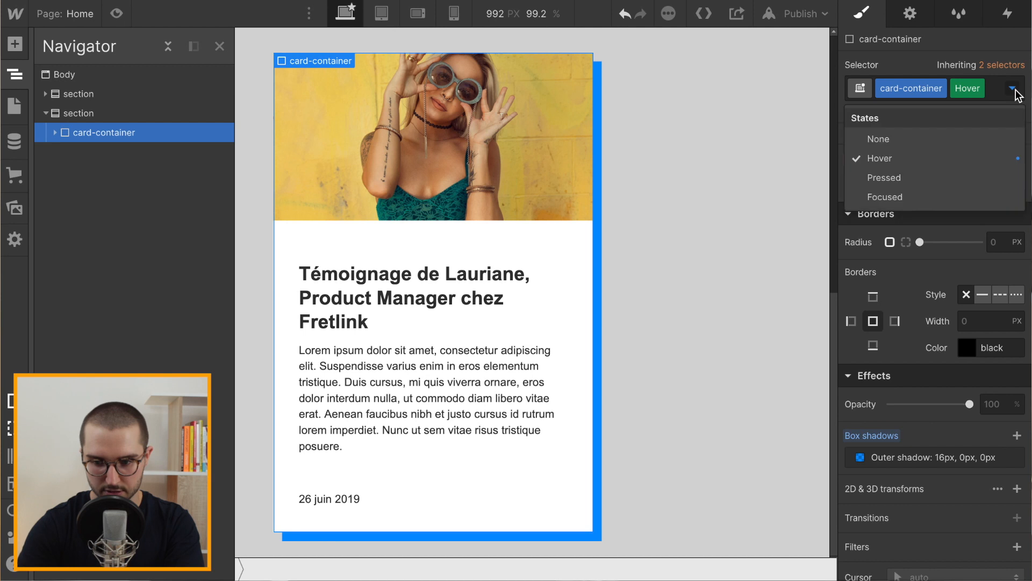
left_click(921, 139)
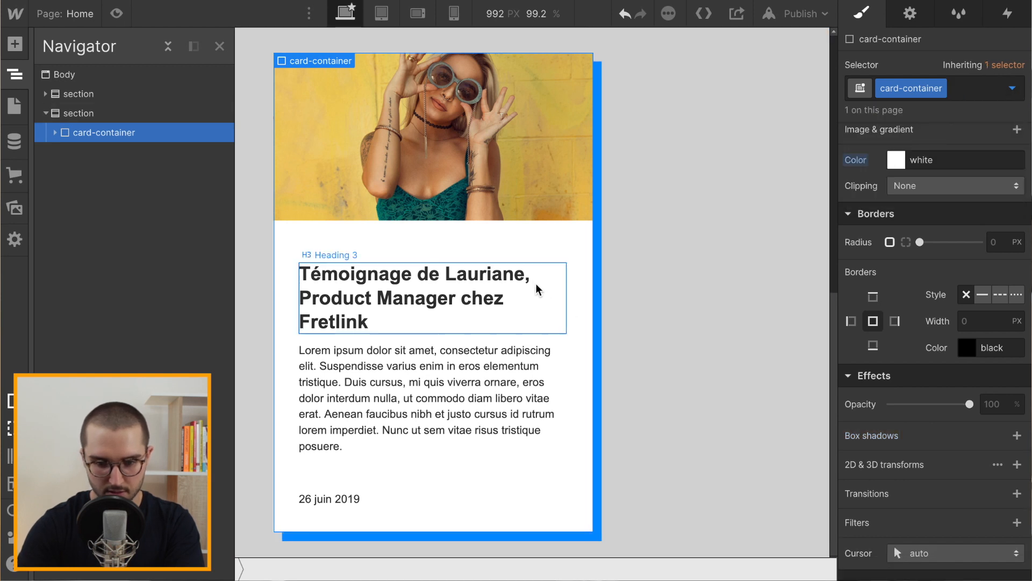
left_click(114, 13)
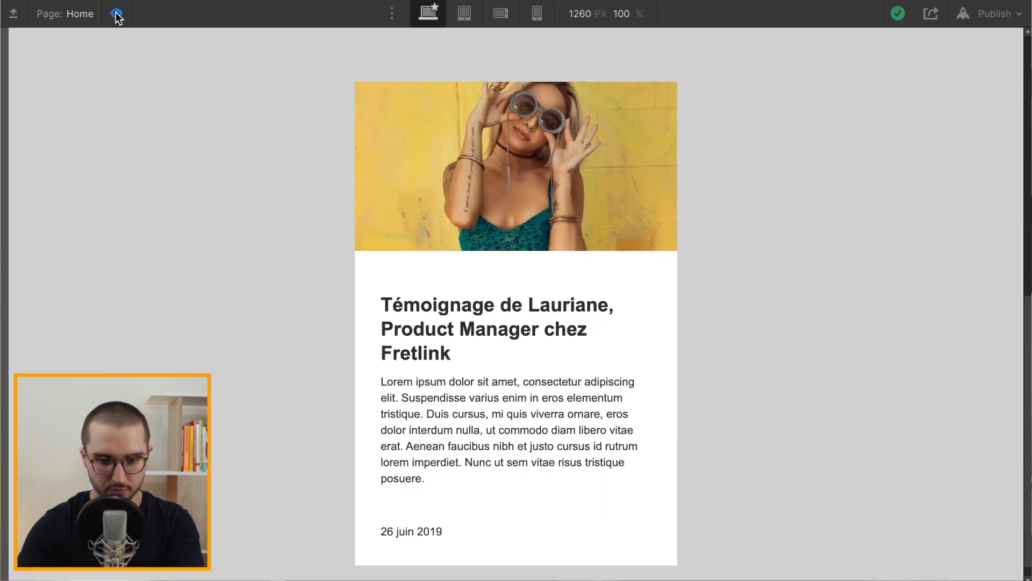
scroll(327, 291, "down", 1)
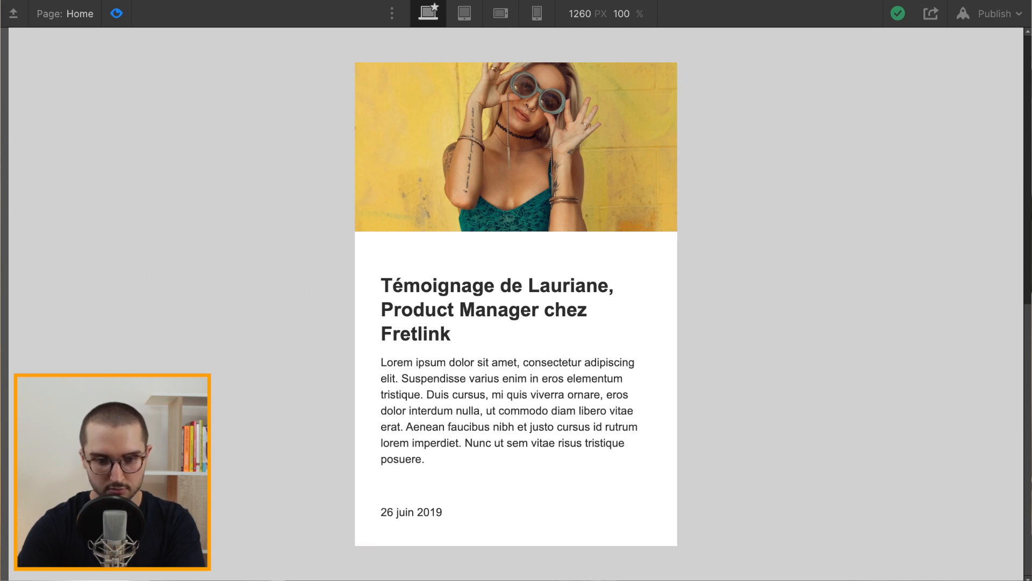
key("ctrl+Tab")
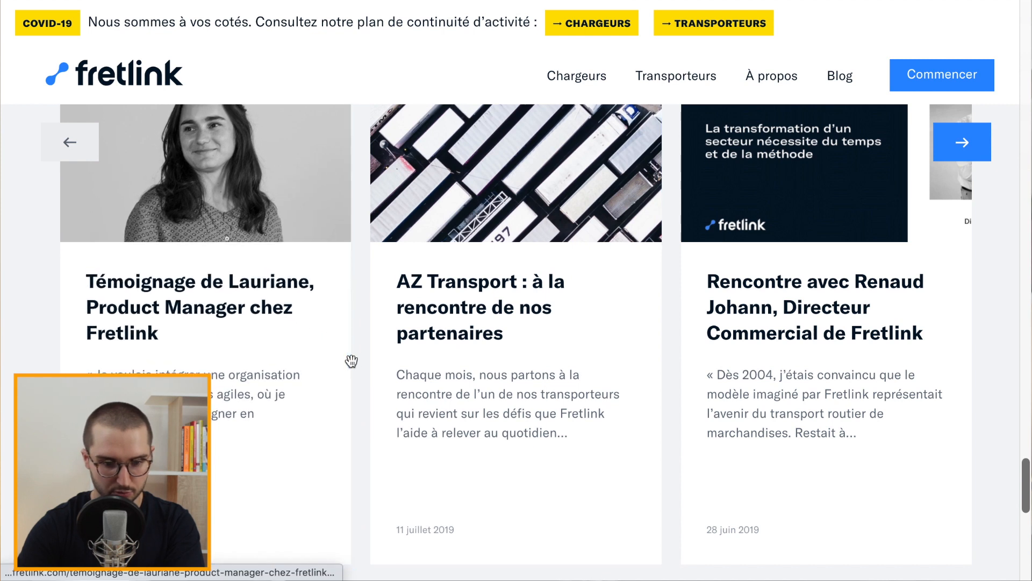
key("ctrl+Tab")
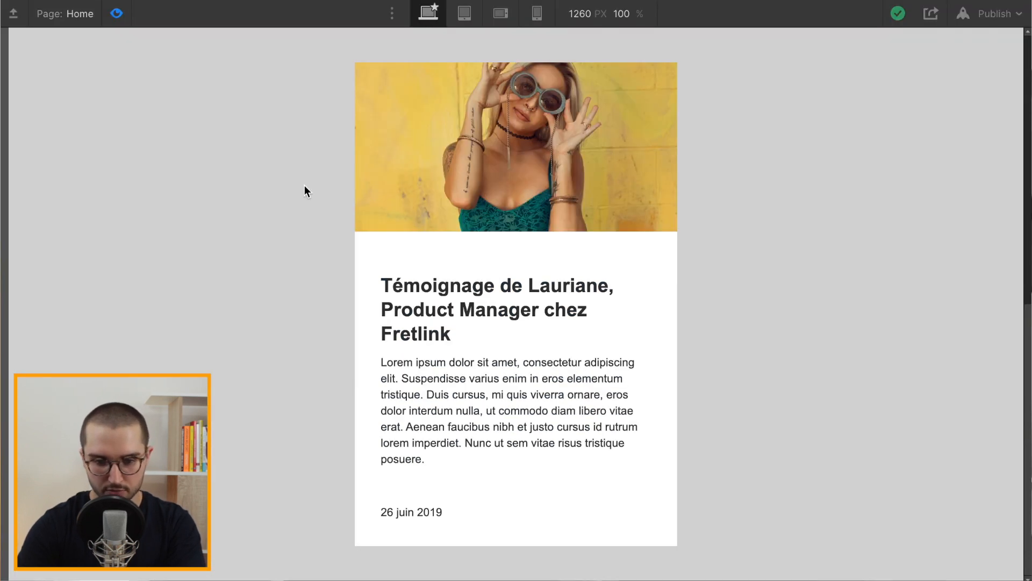
left_click(117, 13)
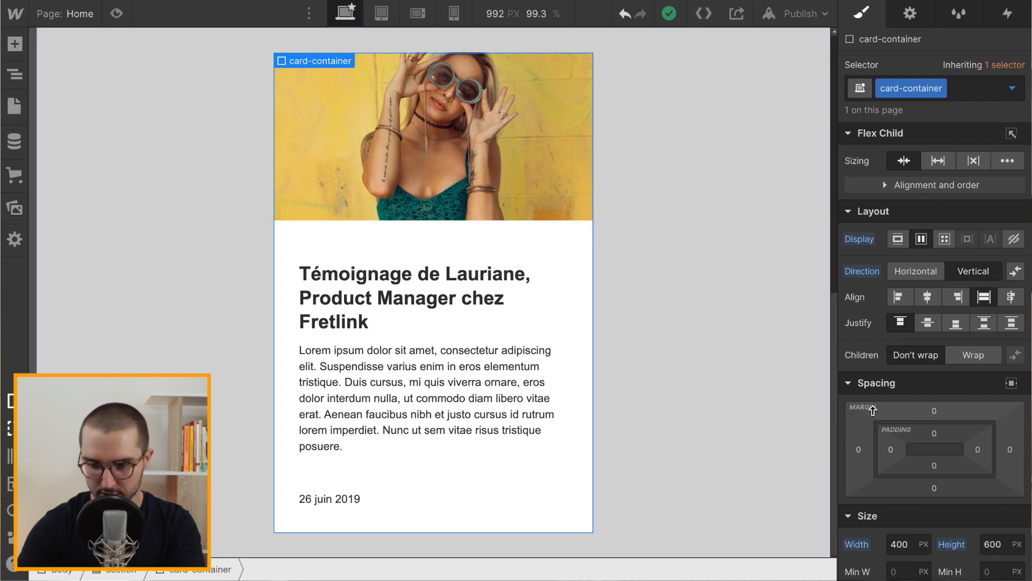
Step: Add a Box Shadow transition to card-container's None state with a 200 ms duration and ease easing
scroll(887, 268, "down", 10)
left_click(1013, 89)
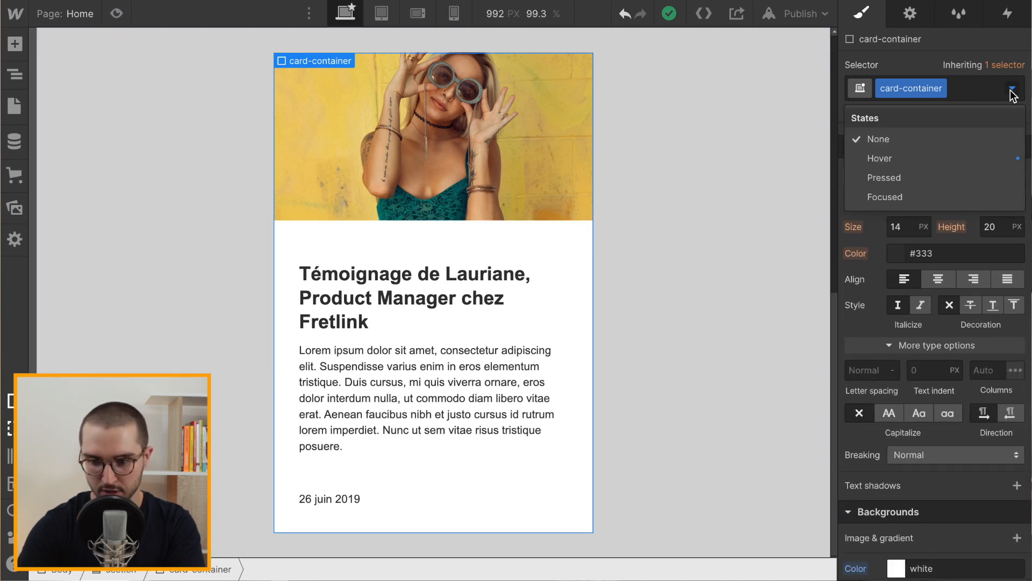
left_click(924, 157)
left_click(1015, 89)
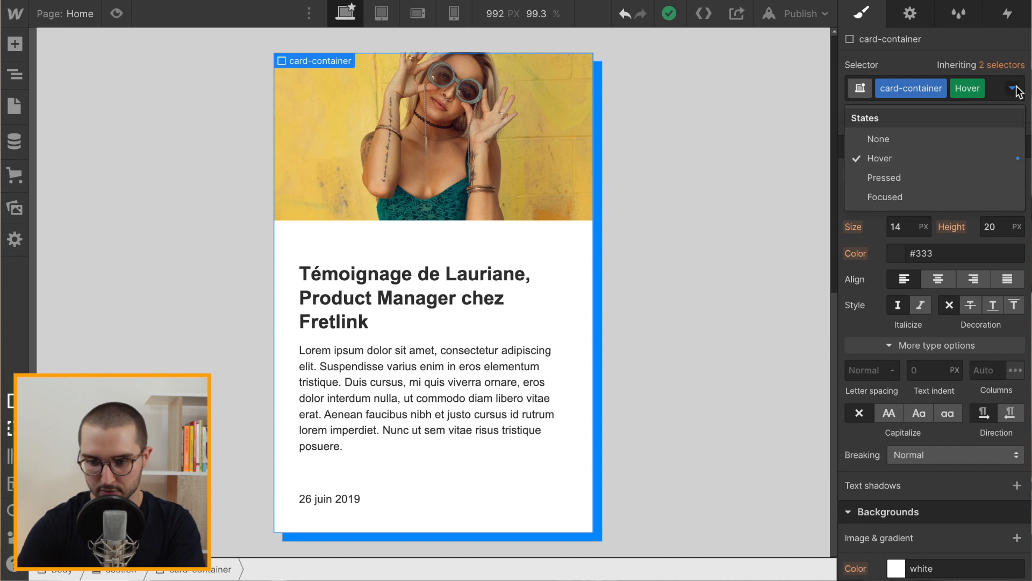
left_click(908, 138)
scroll(850, 304, "down", 8)
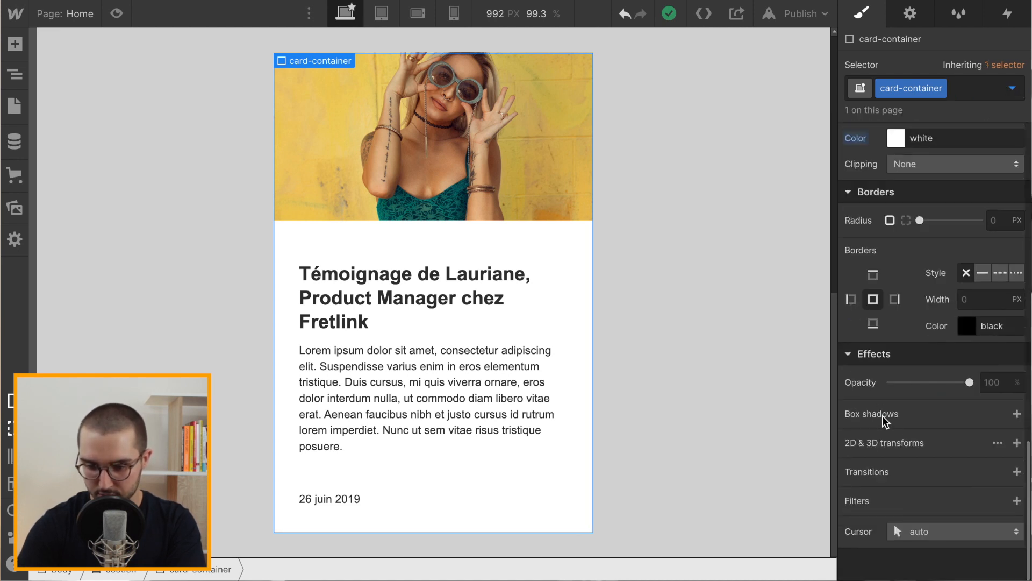
left_click(1016, 472)
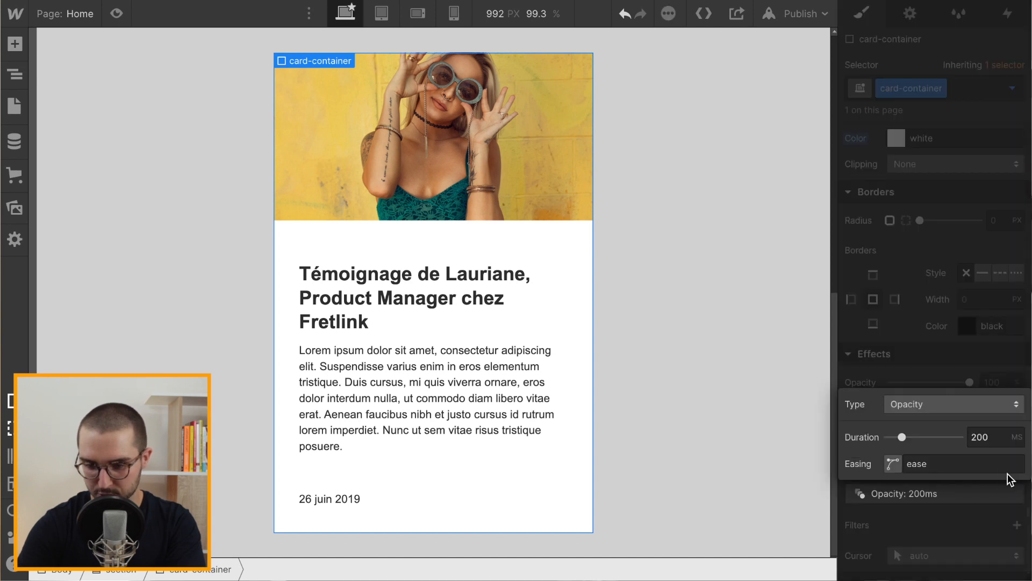
left_click(941, 404)
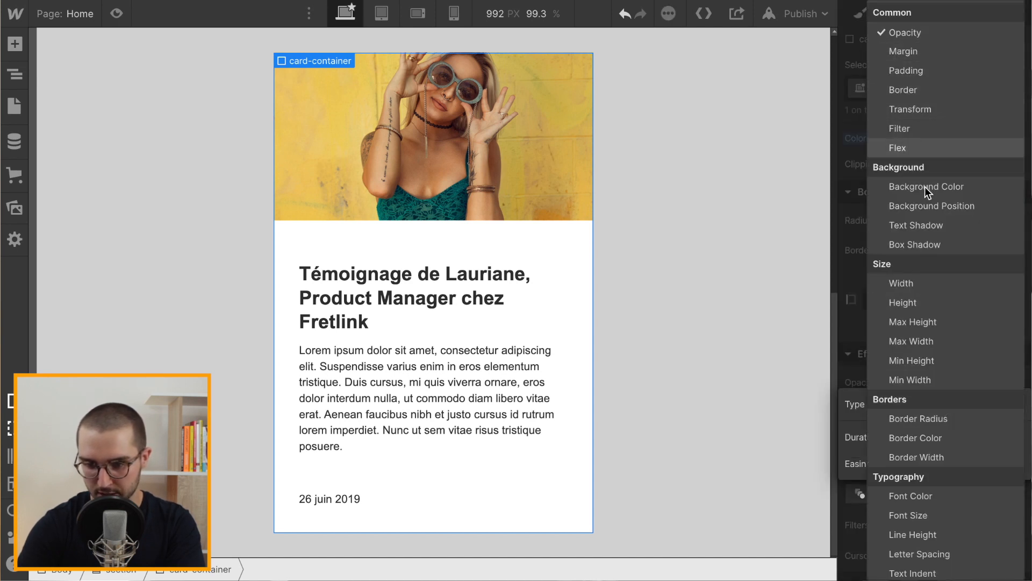
left_click(919, 244)
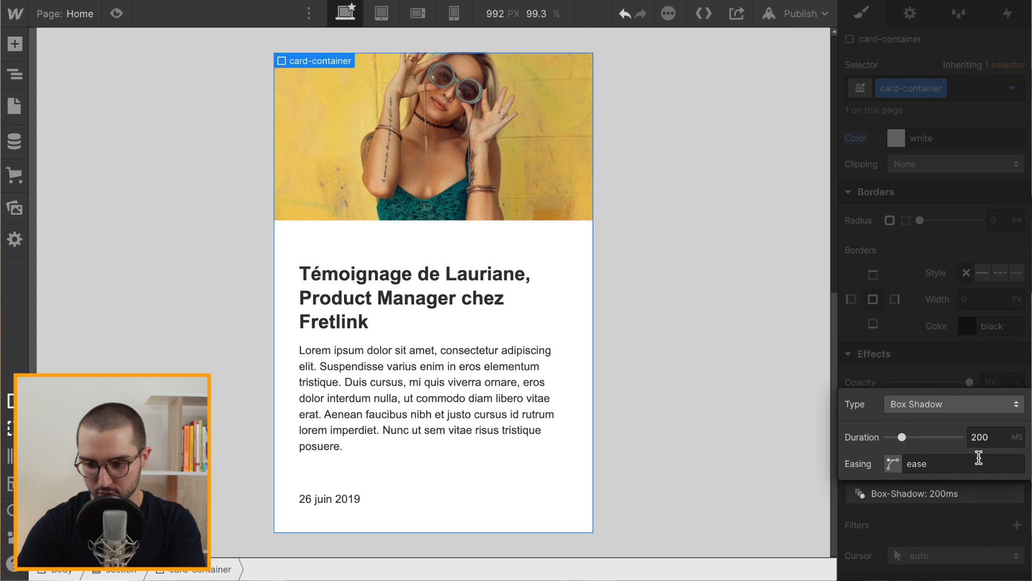
Step: Review the available transition types through All Properties, keep Box Shadow and close the transition settings
left_click(931, 402)
scroll(950, 343, "down", 8)
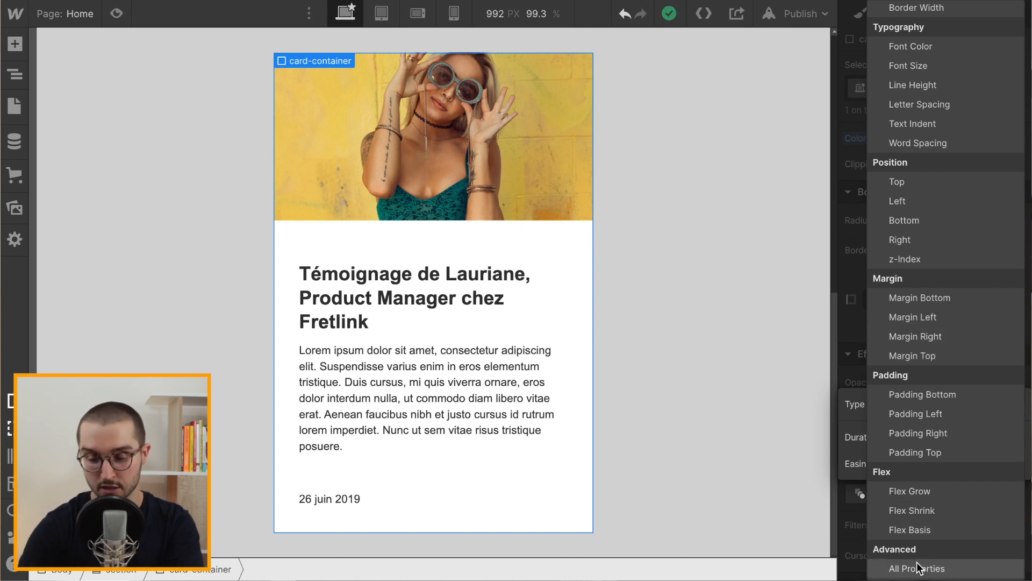
scroll(978, 187, "up", 7)
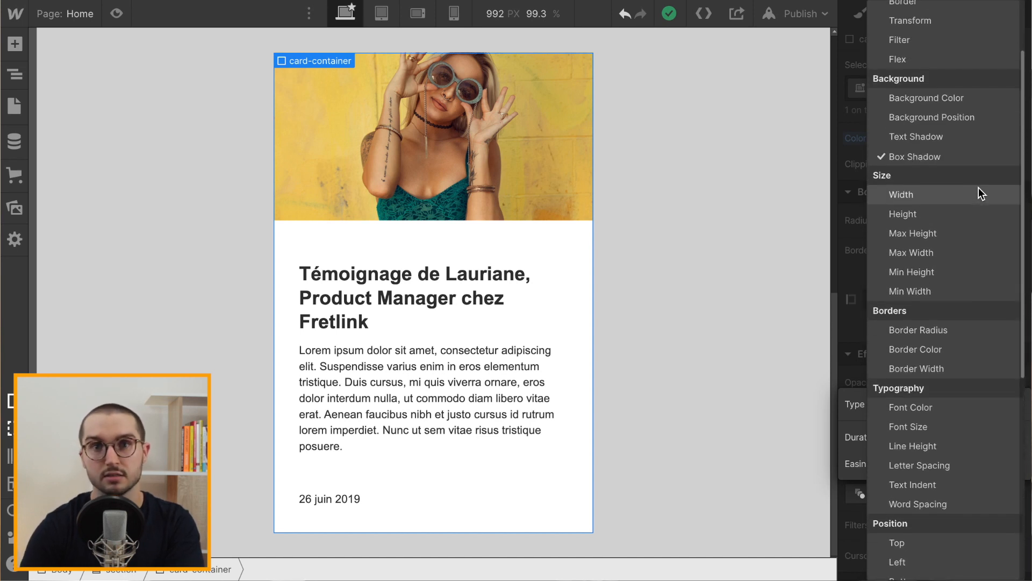
scroll(973, 197, "up", 4)
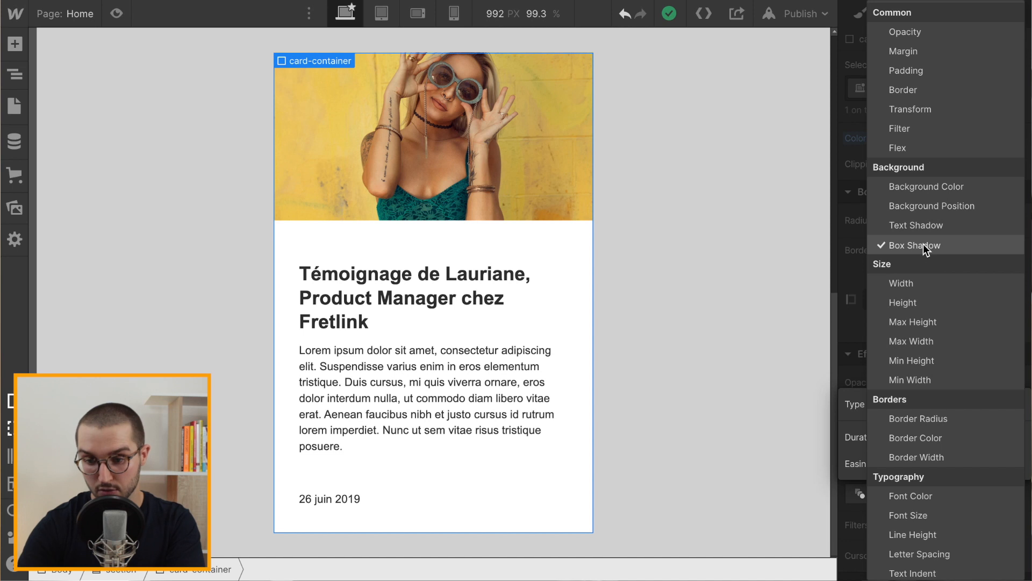
left_click(924, 245)
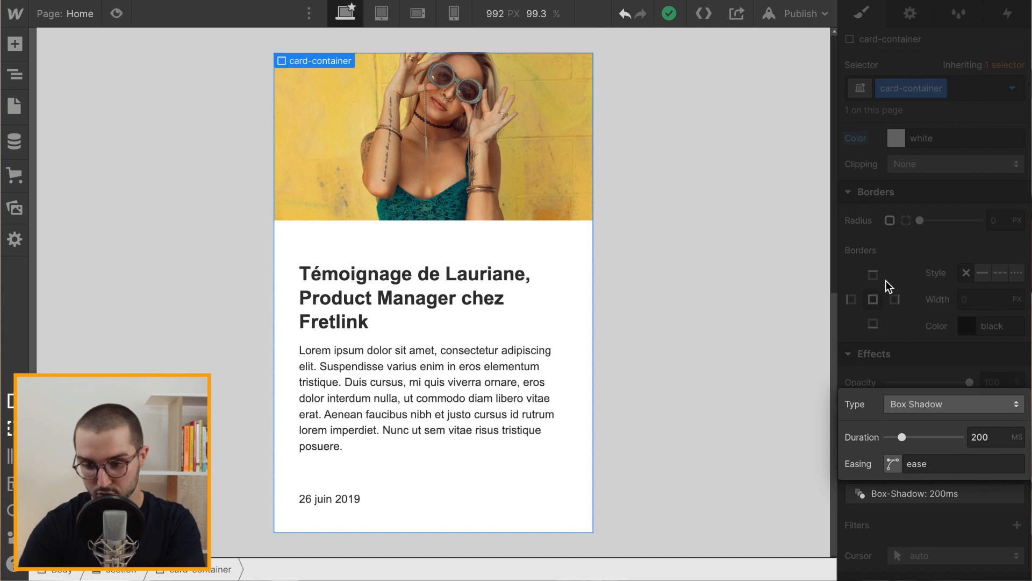
left_click(909, 334)
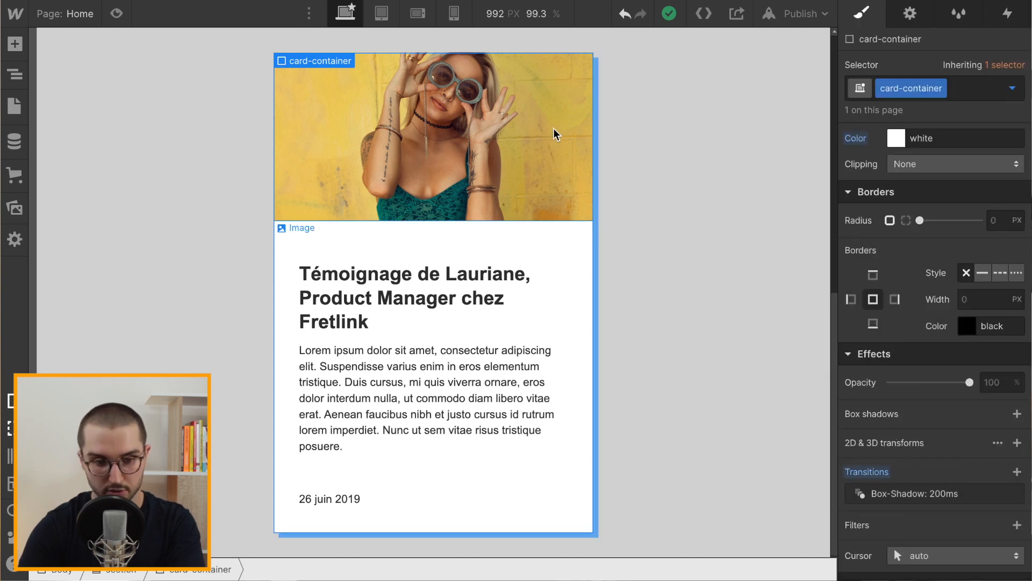
Step: Preview the card with its box shadow transition, and return to editing with the page's element hierarchy shown
left_click(116, 13)
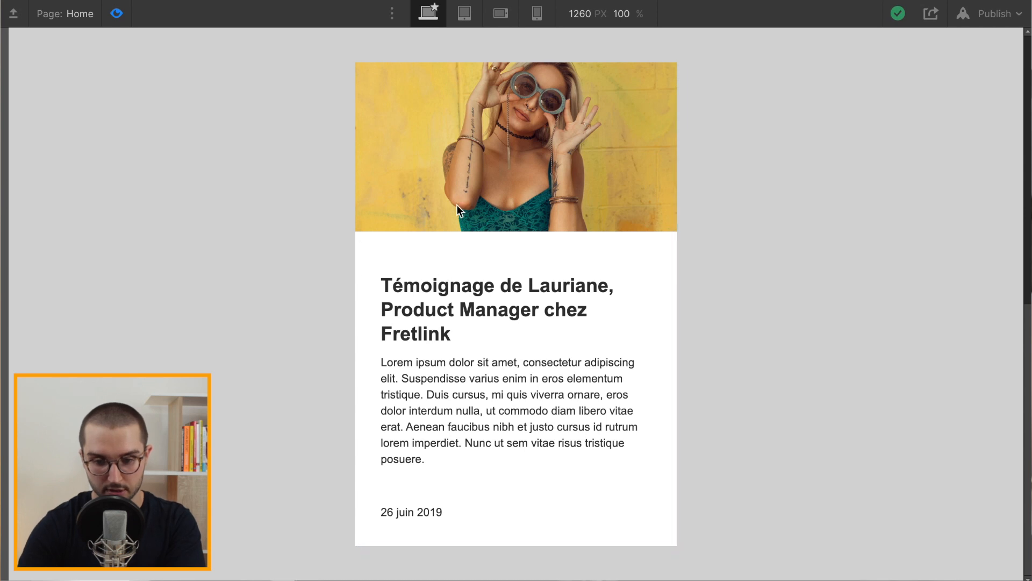
left_click(116, 14)
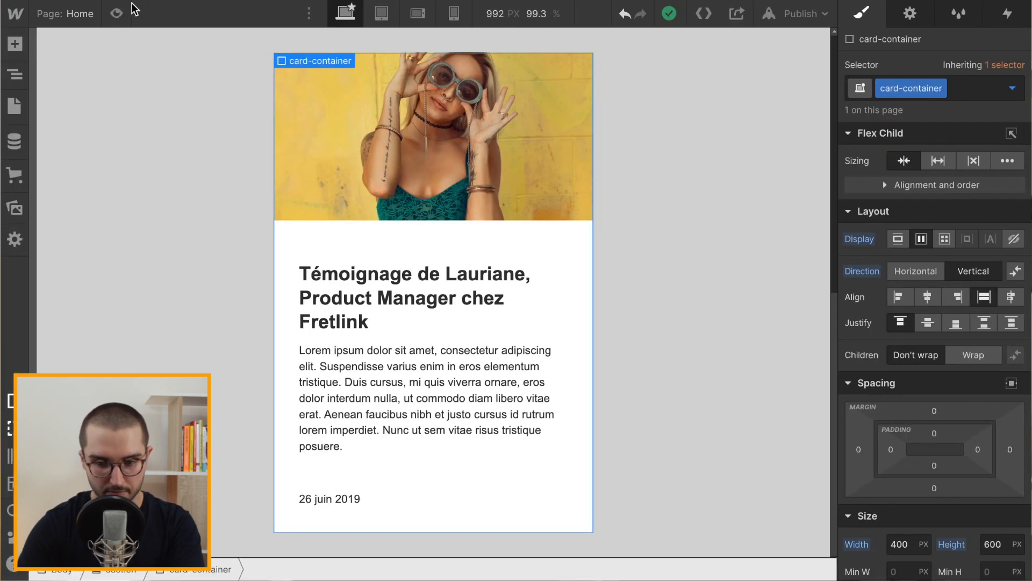
left_click(14, 75)
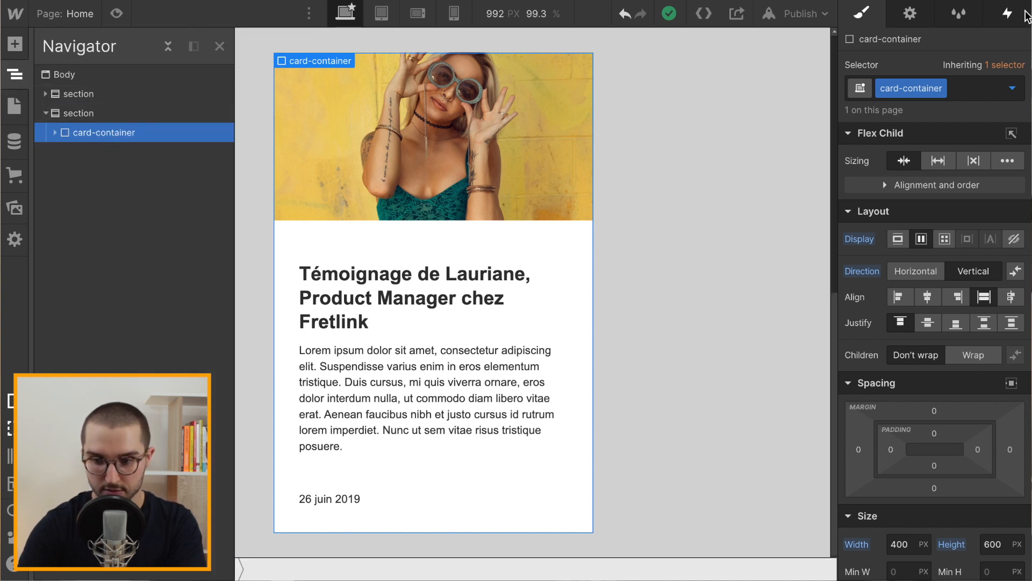
Step: Add a Mouse hover trigger to card-container whose On hover action starts a new timed animation named "card hover - in"
left_click(1008, 14)
left_click(1017, 67)
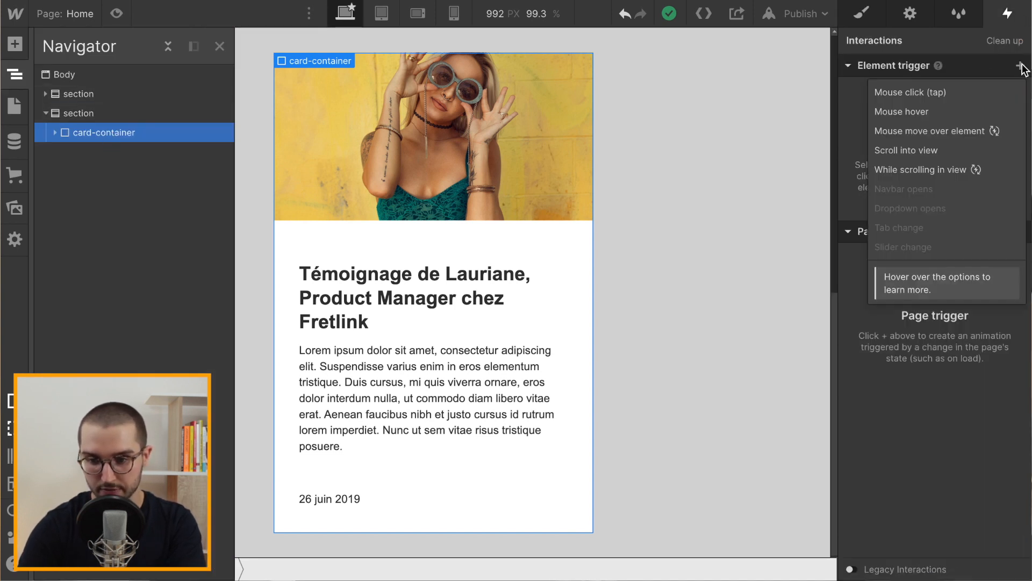
left_click(944, 108)
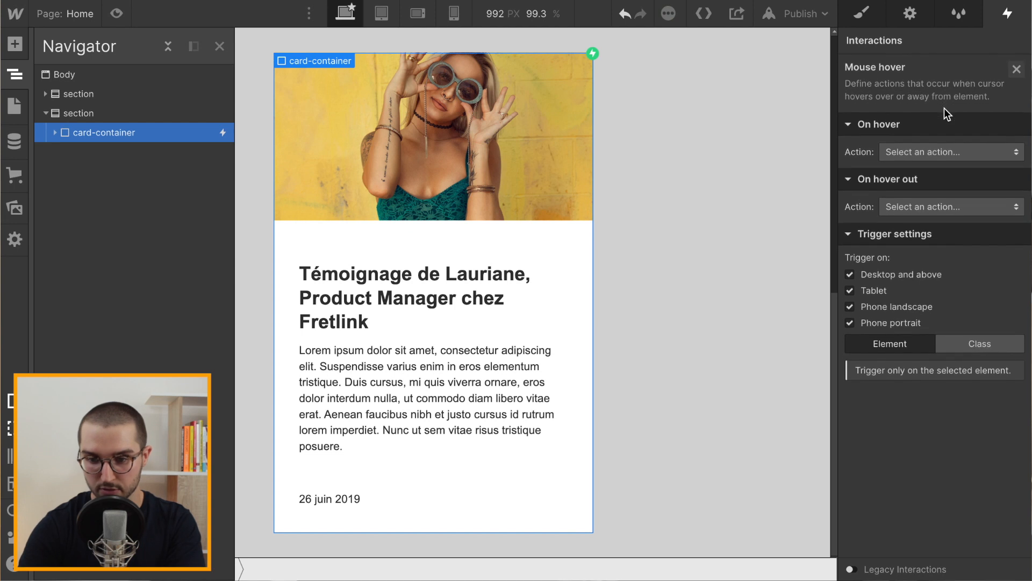
left_click(928, 151)
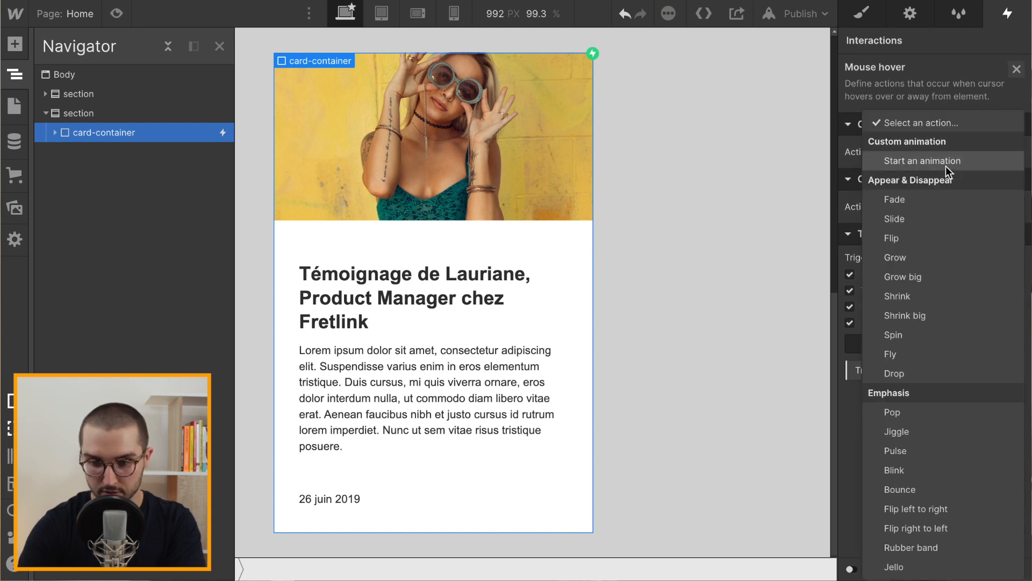
left_click(947, 167)
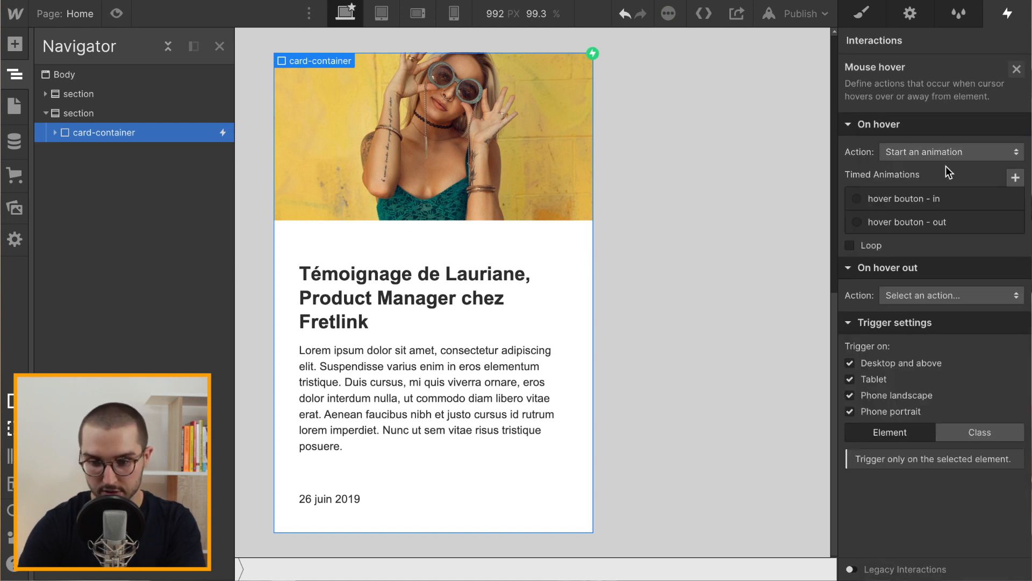
left_click(1015, 177)
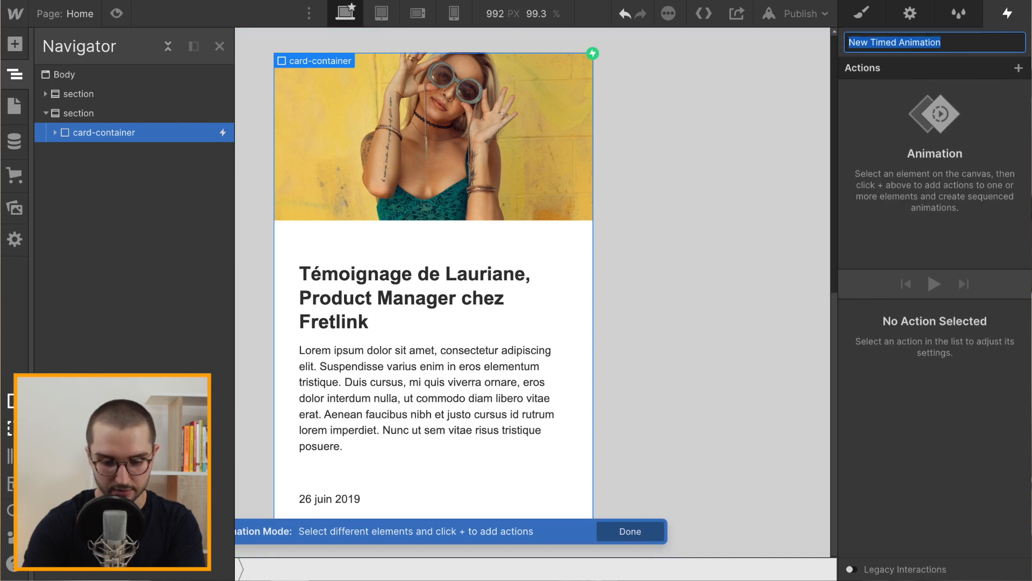
type("card hover")
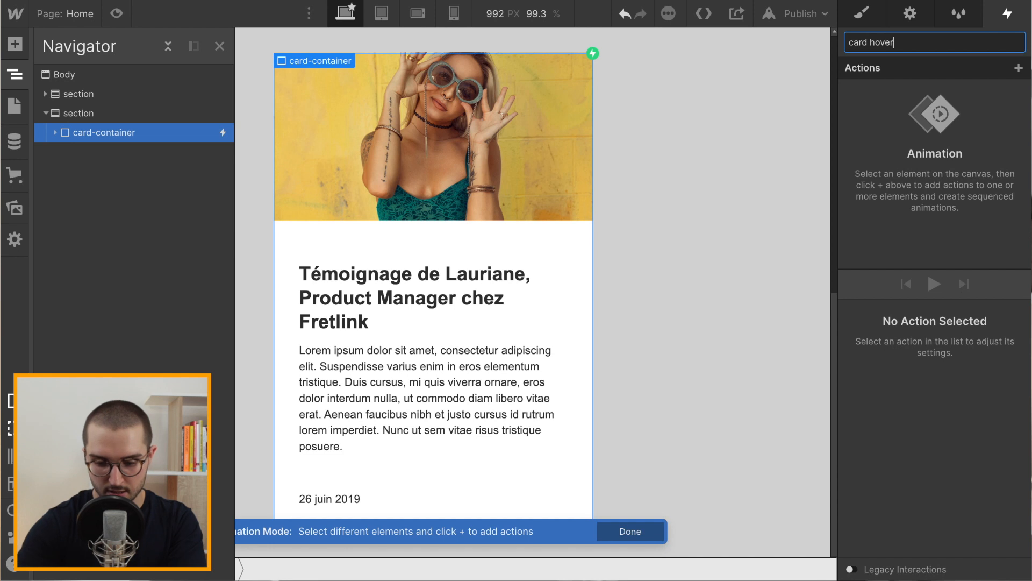
key("Return")
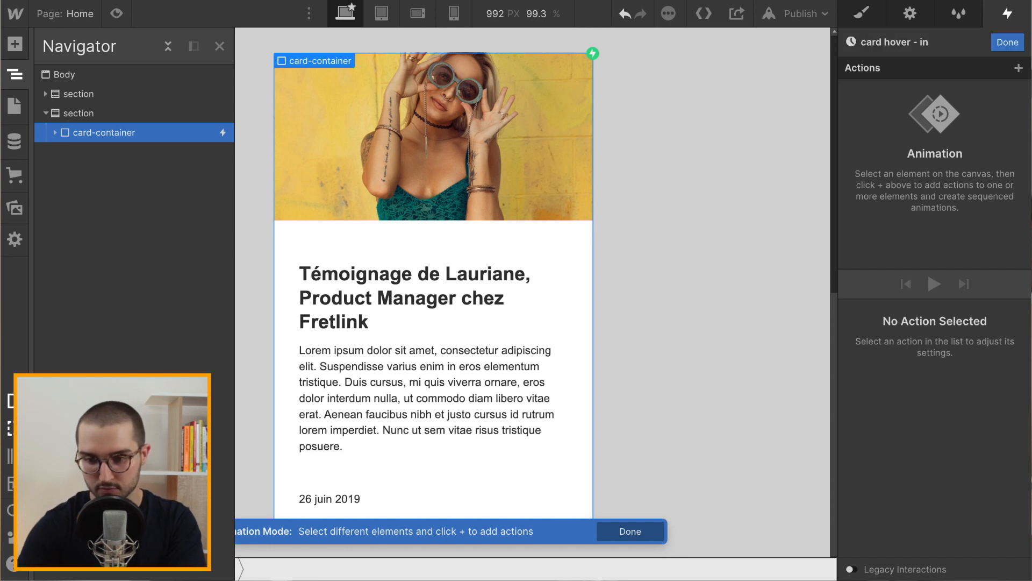
Step: Add a Move action for card-container with X 0 px, Y 0 px and a duration of 0 s
left_click(1018, 69)
left_click(914, 114)
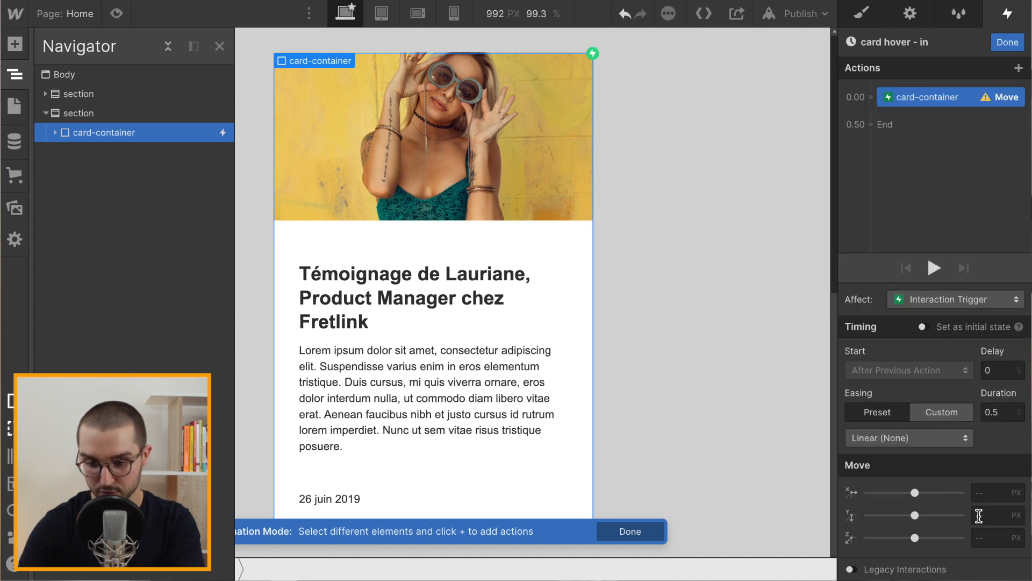
left_click(984, 492)
type("0")
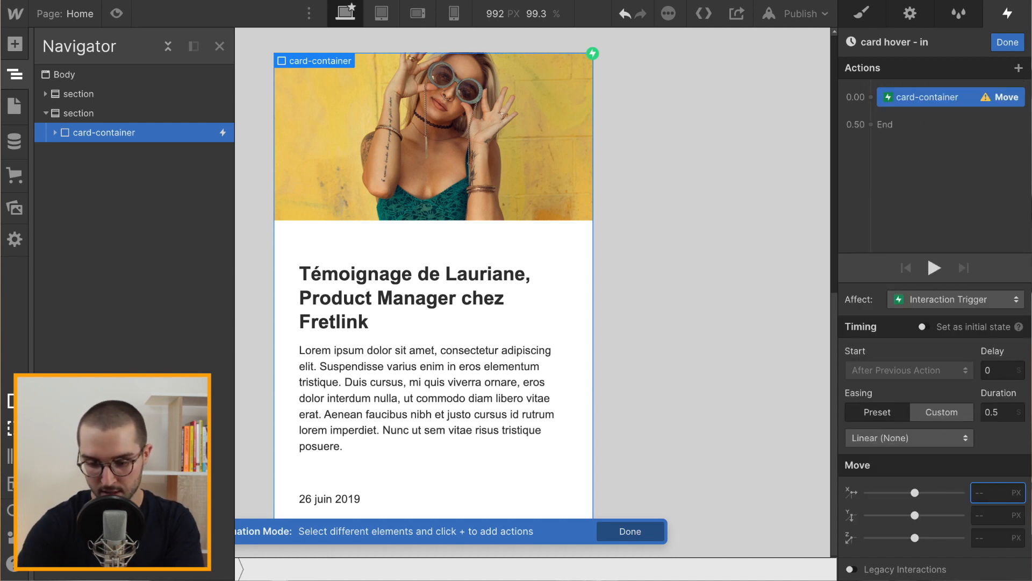
left_click(985, 515)
type("0")
left_click(1001, 411)
key("Return")
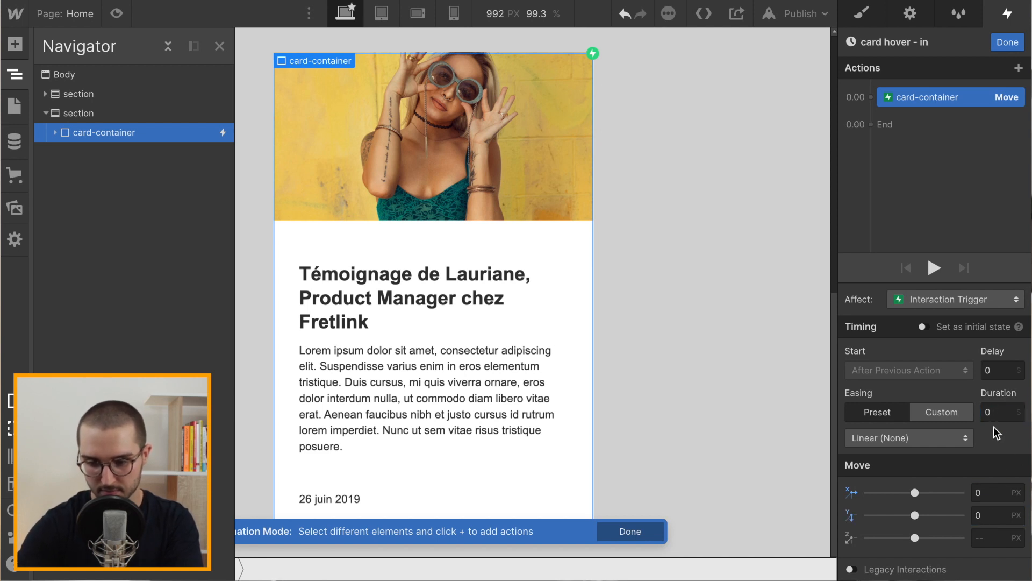
Step: Add a second Move action for card-container with X and Y both at -6 px
left_click(1019, 68)
left_click(887, 108)
left_click(984, 493)
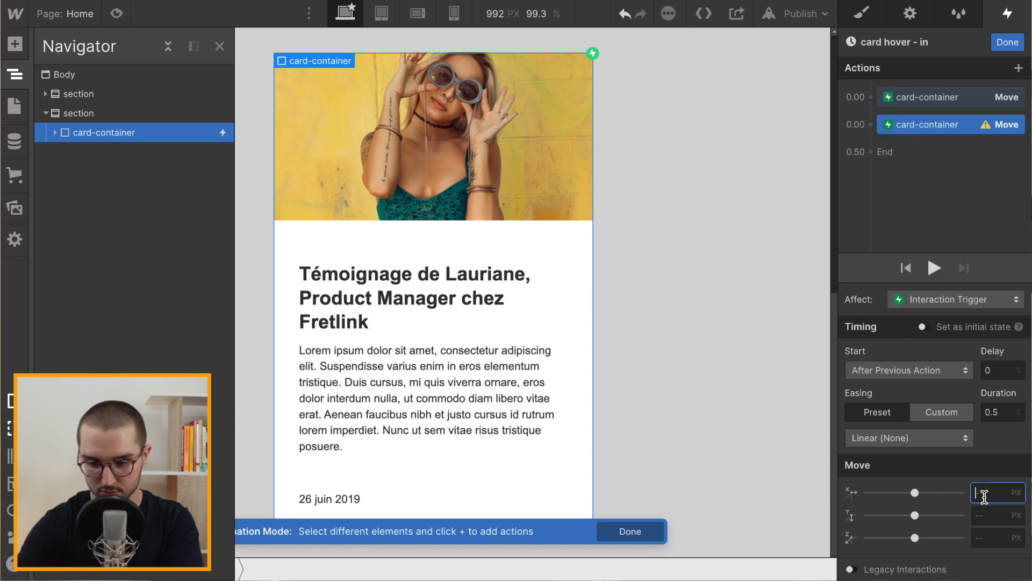
type("6")
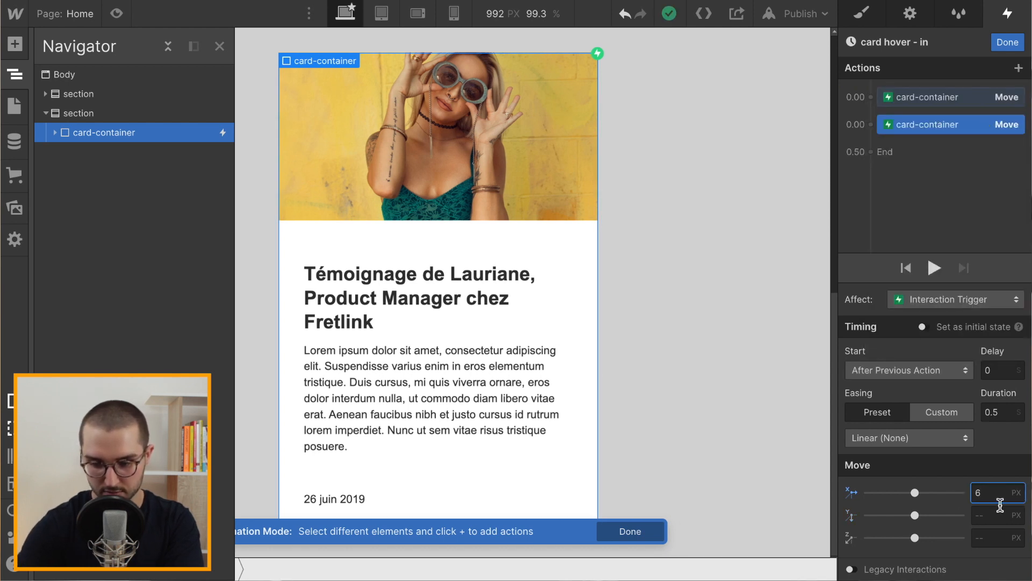
type("-")
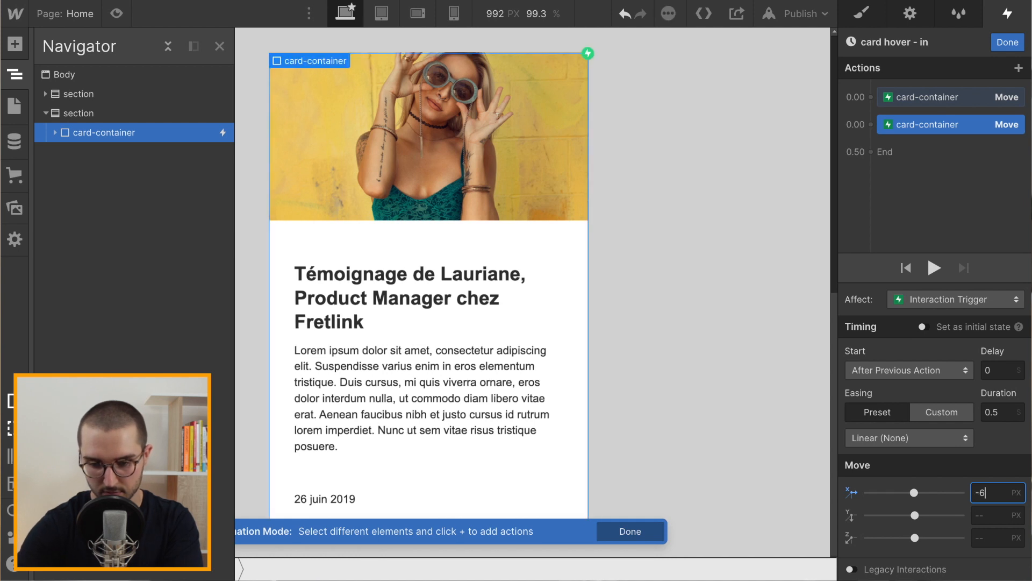
left_click(990, 516)
type("-")
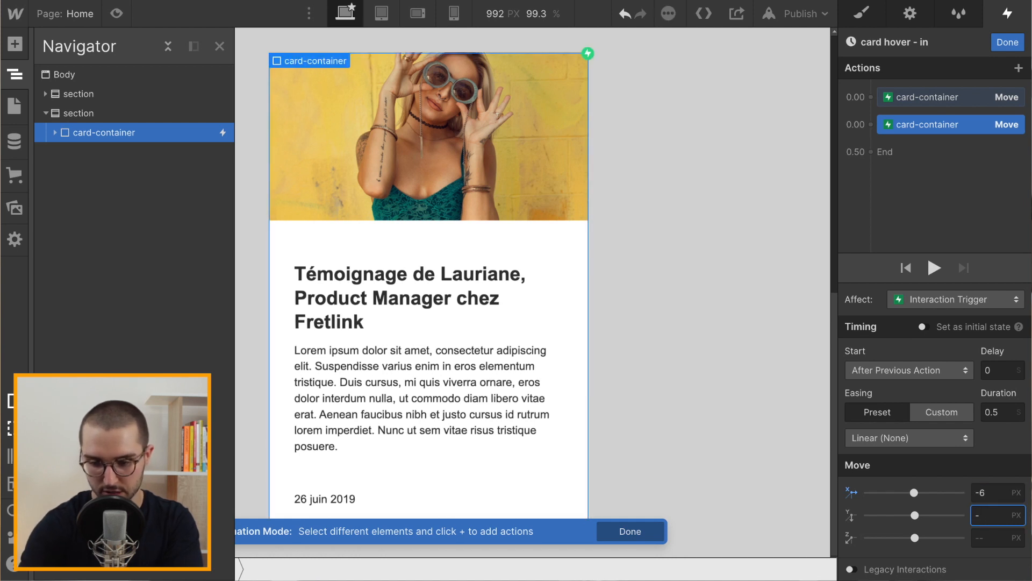
type("6")
Step: Set the second Move action's duration to 0.2 s and its easing to Ease In Out
left_click(1000, 412)
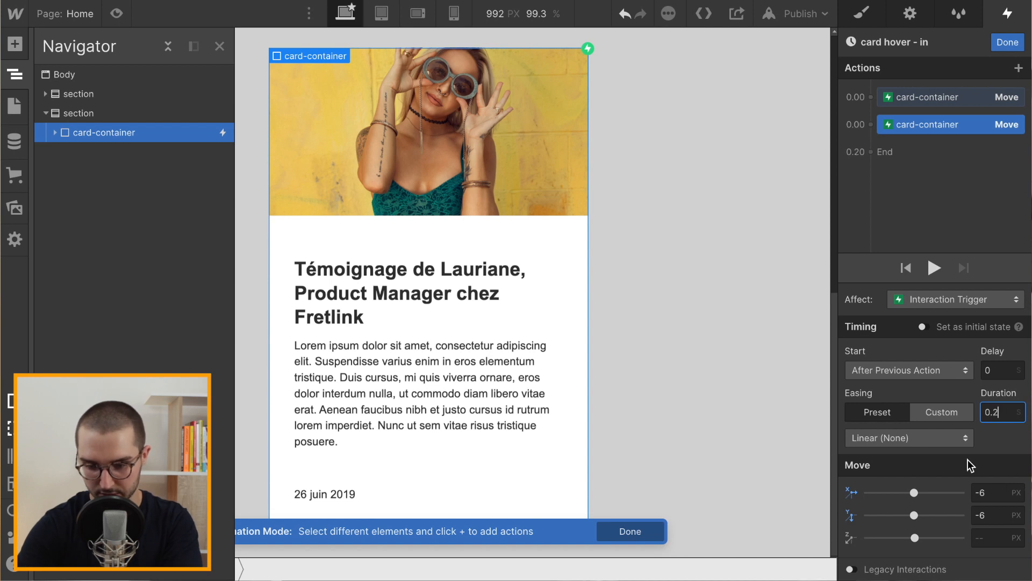
left_click(937, 438)
left_click(1006, 436)
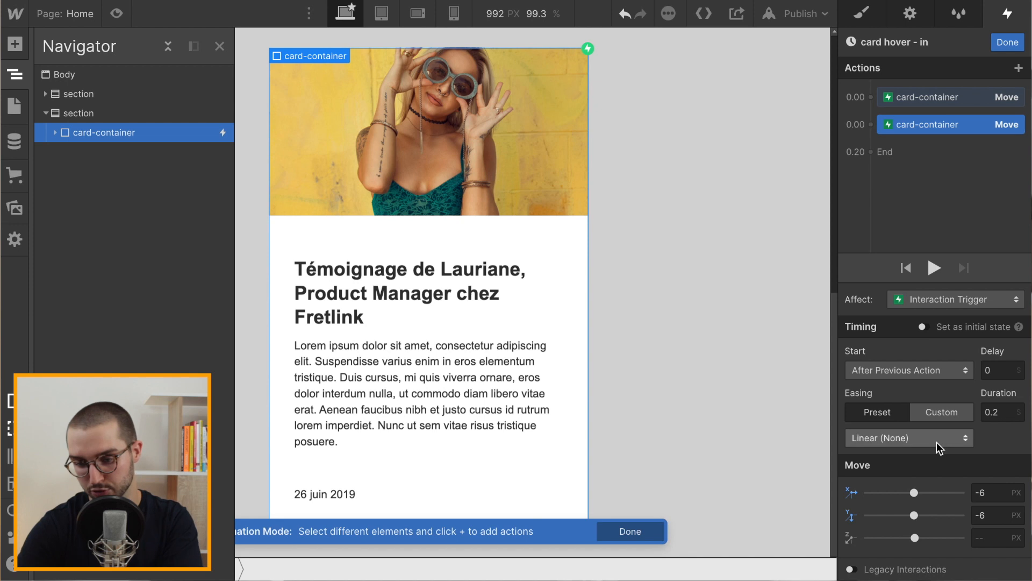
left_click(905, 438)
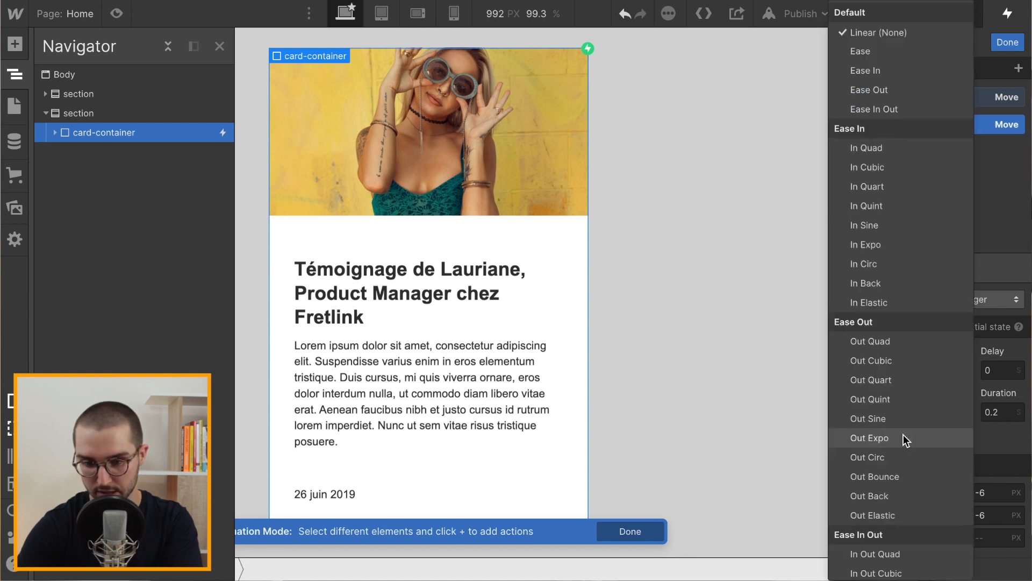
left_click(866, 110)
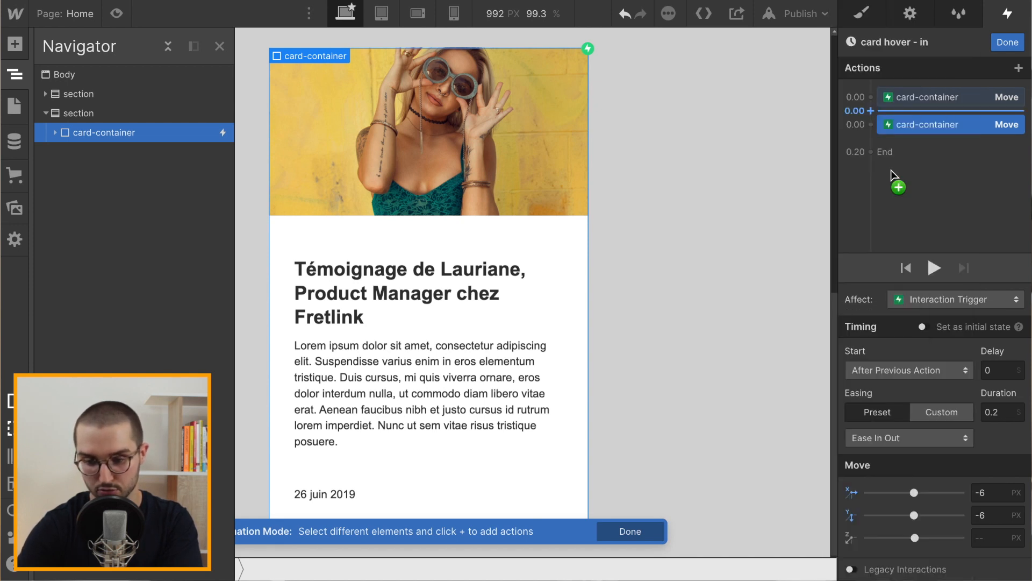
Step: Preview the card's hover movement on the page, return to editing and finish the "card hover - in" animation
left_click(116, 14)
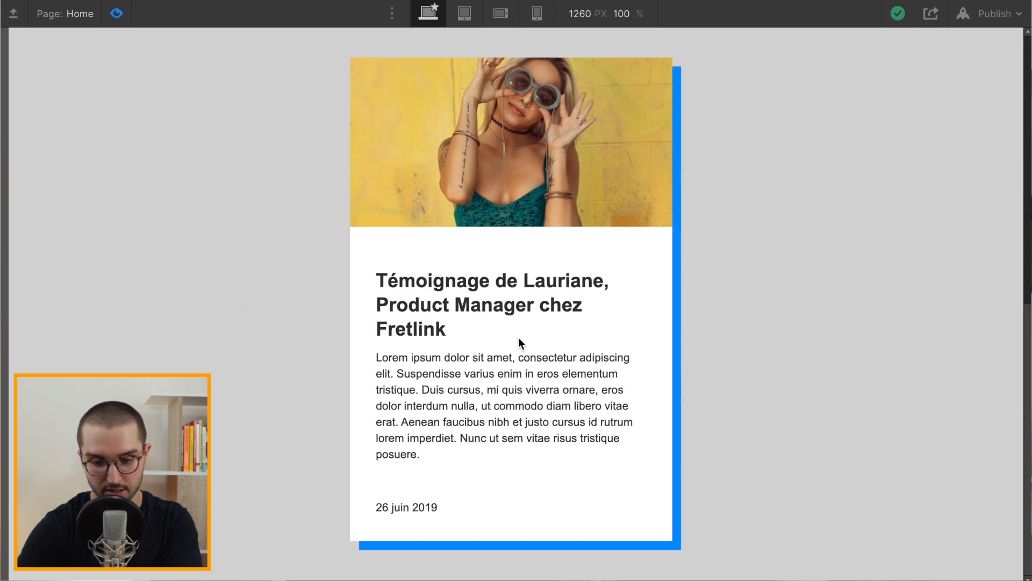
left_click(110, 16)
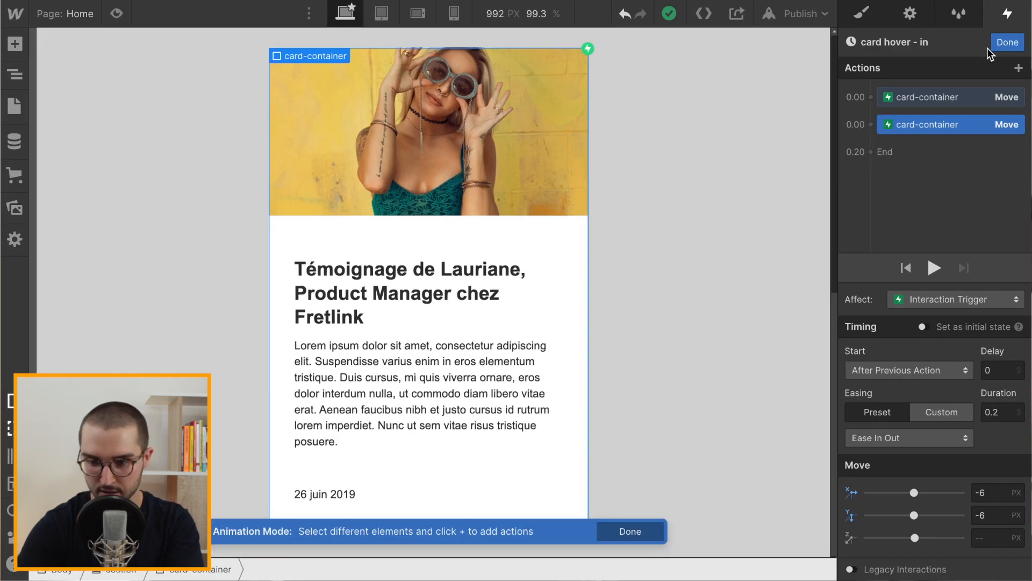
left_click(1007, 43)
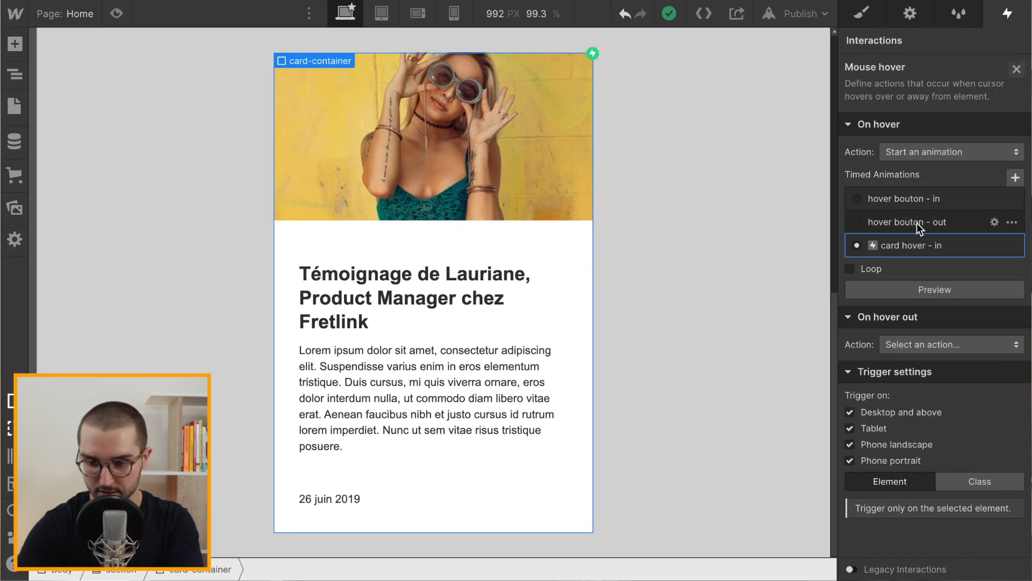
Step: Set the On hover out action to start an animation and duplicate "card hover - in" for it
left_click(934, 343)
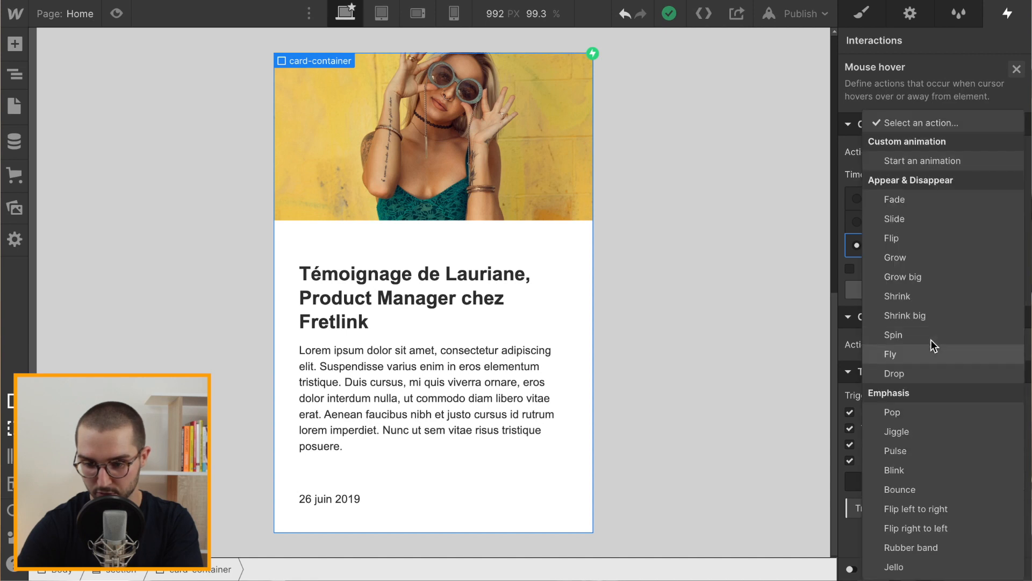
left_click(905, 160)
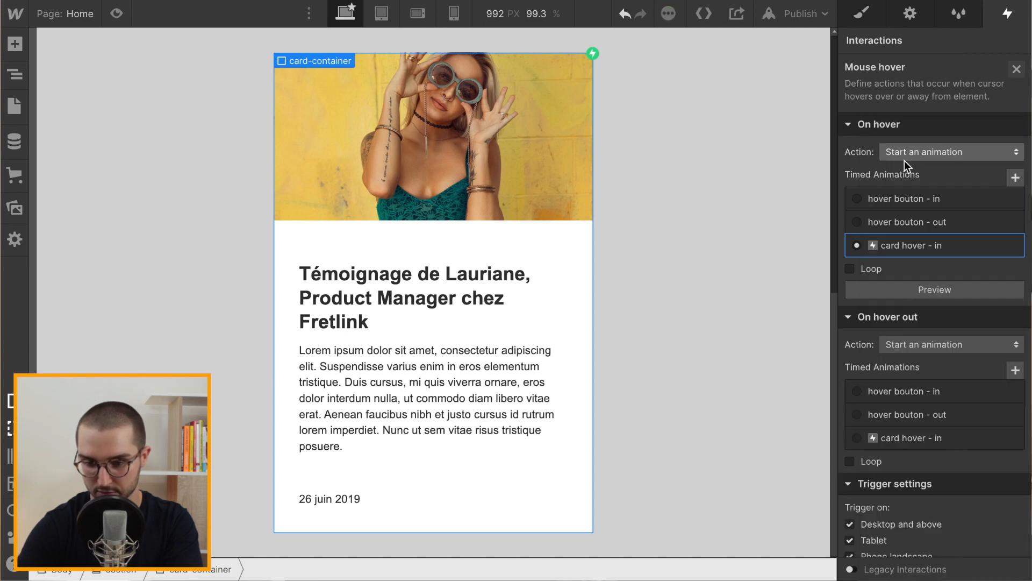
left_click(911, 440)
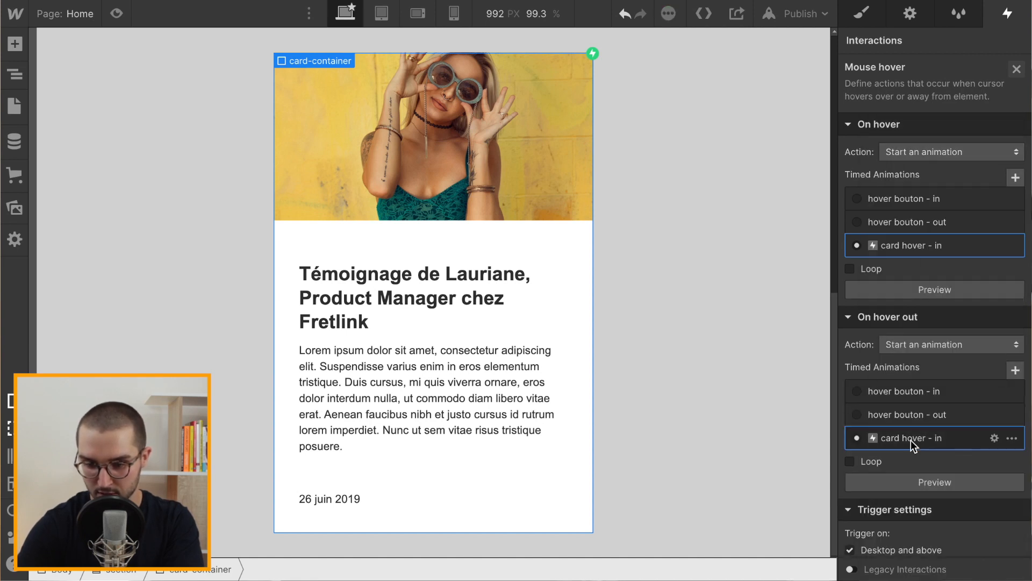
left_click(1012, 439)
left_click(967, 496)
left_click(930, 487)
left_click(923, 486)
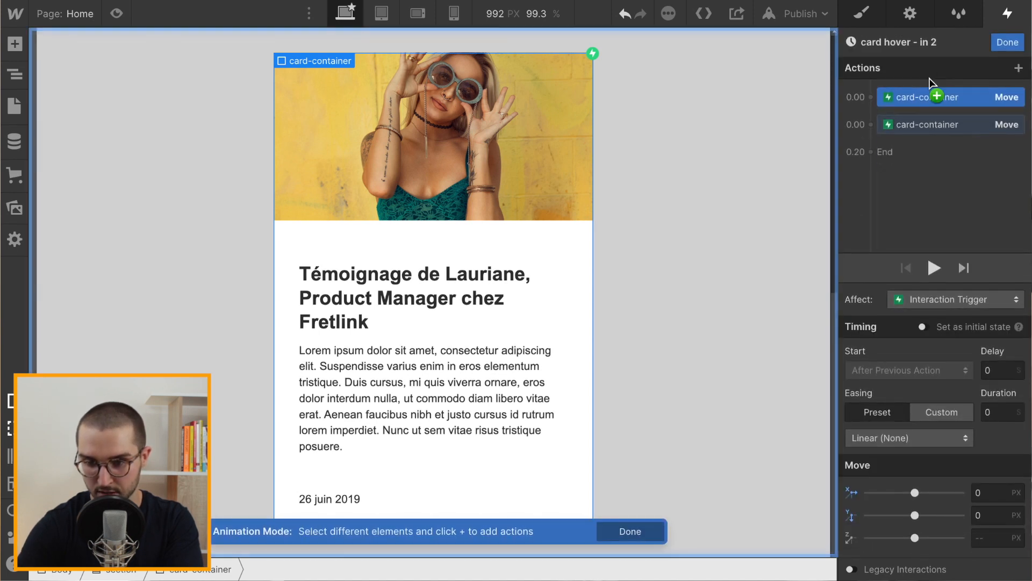
Step: Rename the duplicated hover-out animation as "card hover - out"
left_click(931, 41)
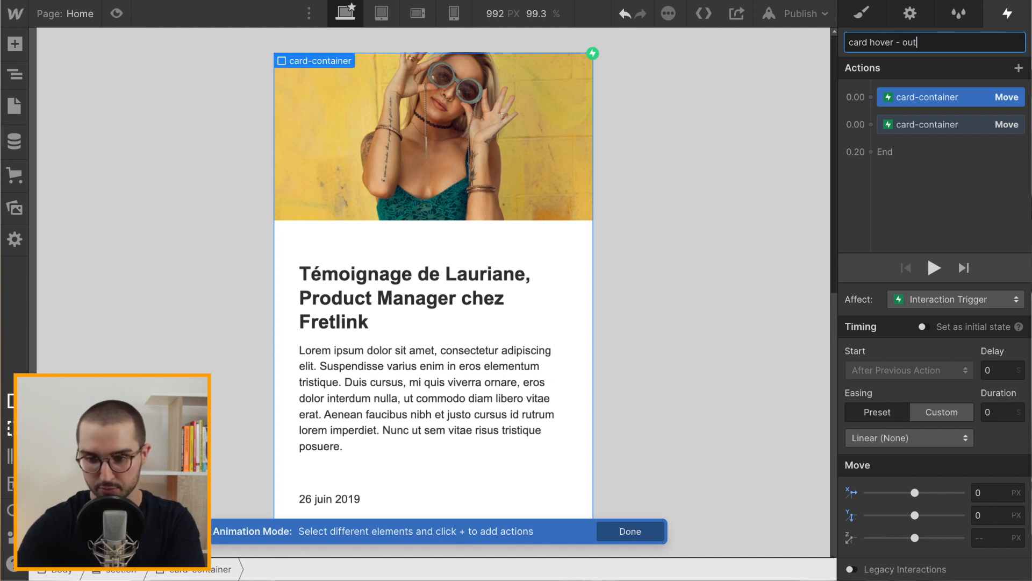
type("out")
key("Return")
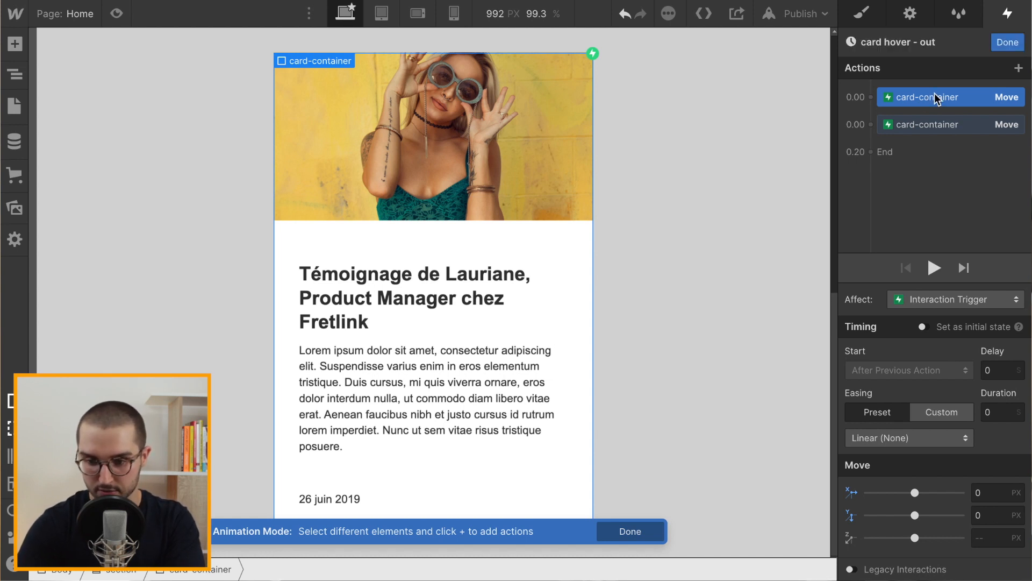
Step: Reorder the "card hover - out" actions so the -6 px Move precedes the 0 px Move, and preview the card
left_click(927, 128)
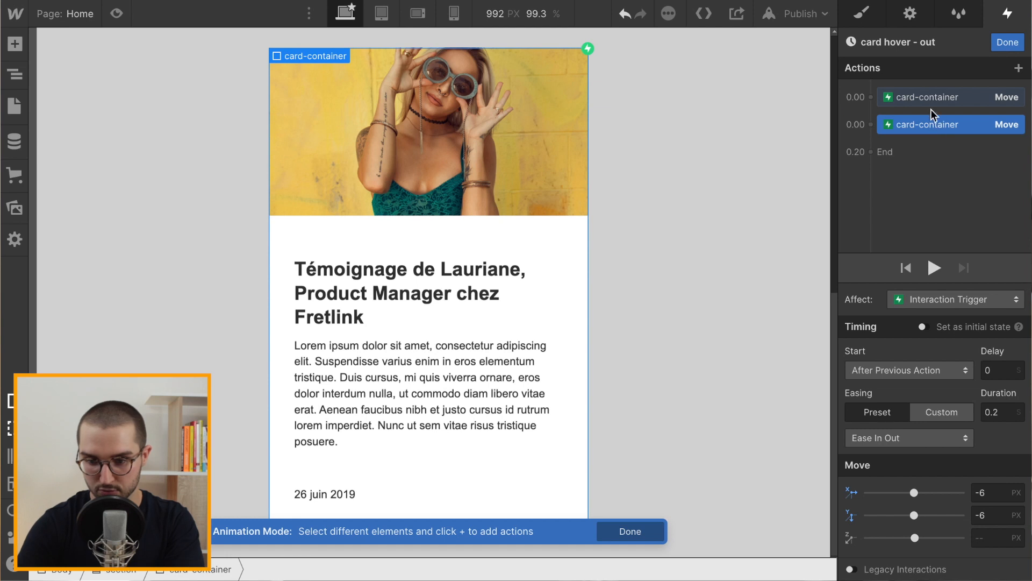
left_click(929, 97)
mouse_move(924, 95)
left_mouse_down()
mouse_move(926, 160)
mouse_move(931, 136)
left_mouse_up()
left_click(933, 97)
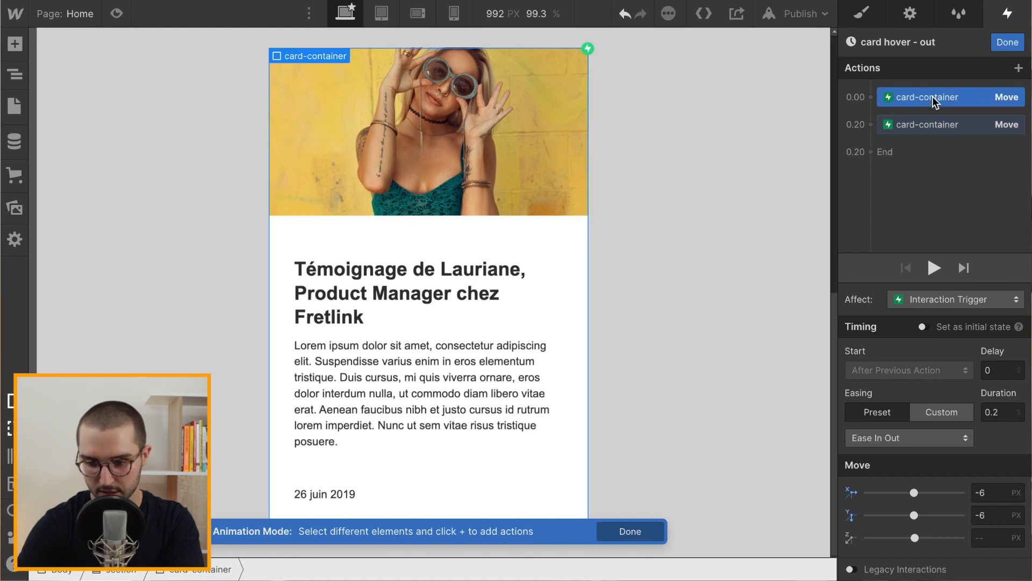
left_click(935, 126)
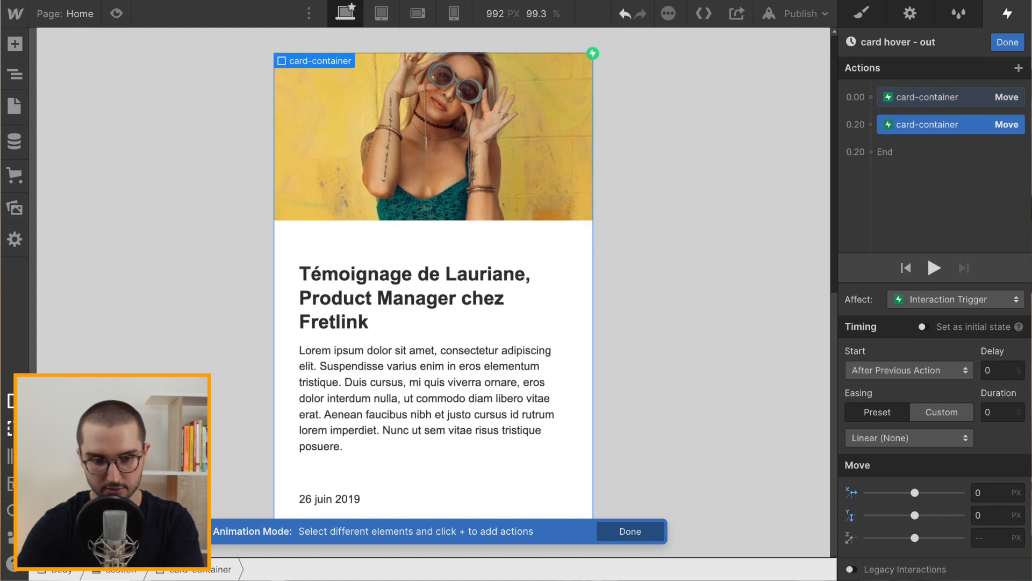
left_click(115, 17)
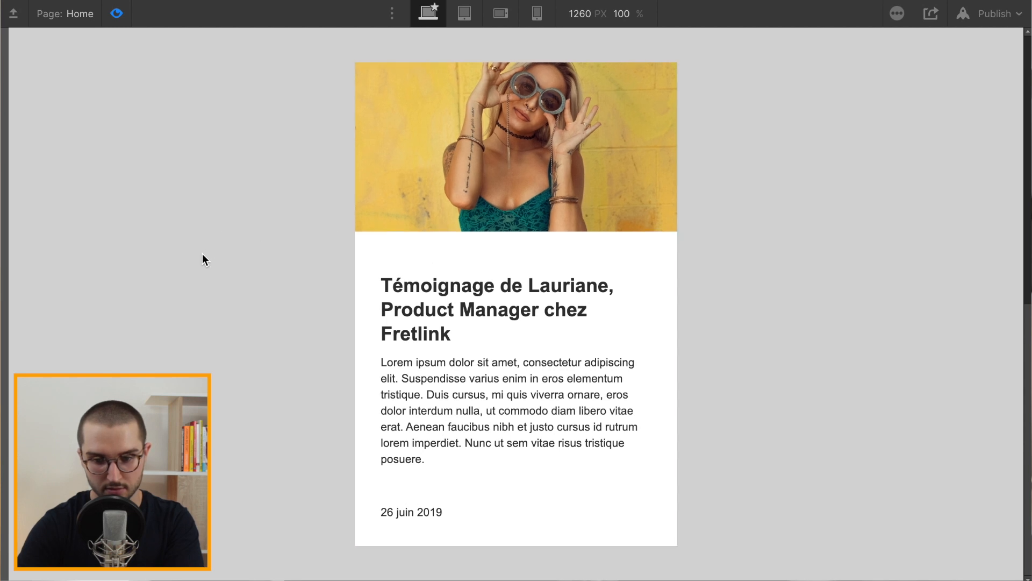
left_click(117, 14)
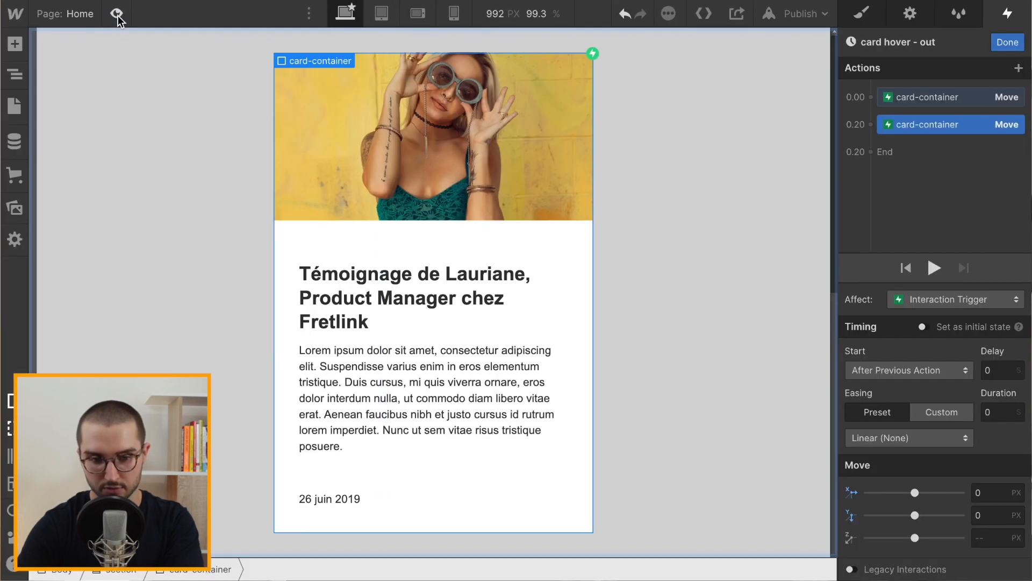
Step: Set the duration of the -6 px Move action in "card hover - out" to 0 s
left_click(944, 101)
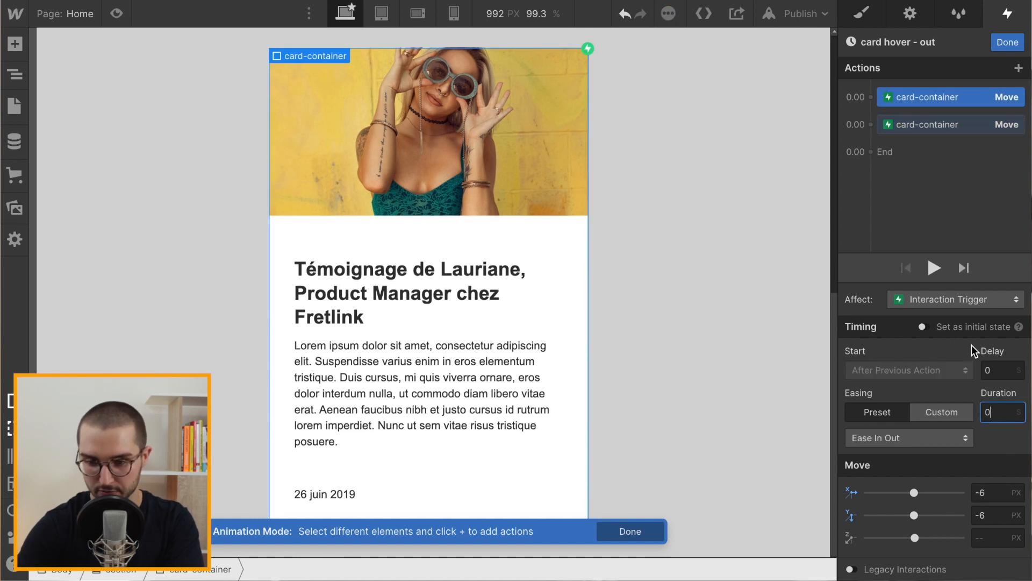
left_click(936, 155)
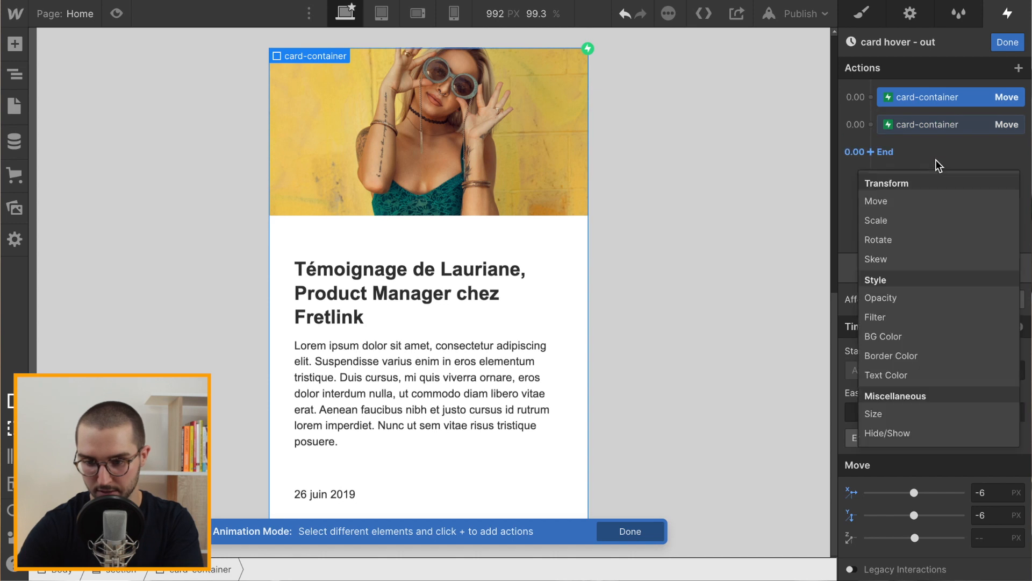
left_click(977, 161)
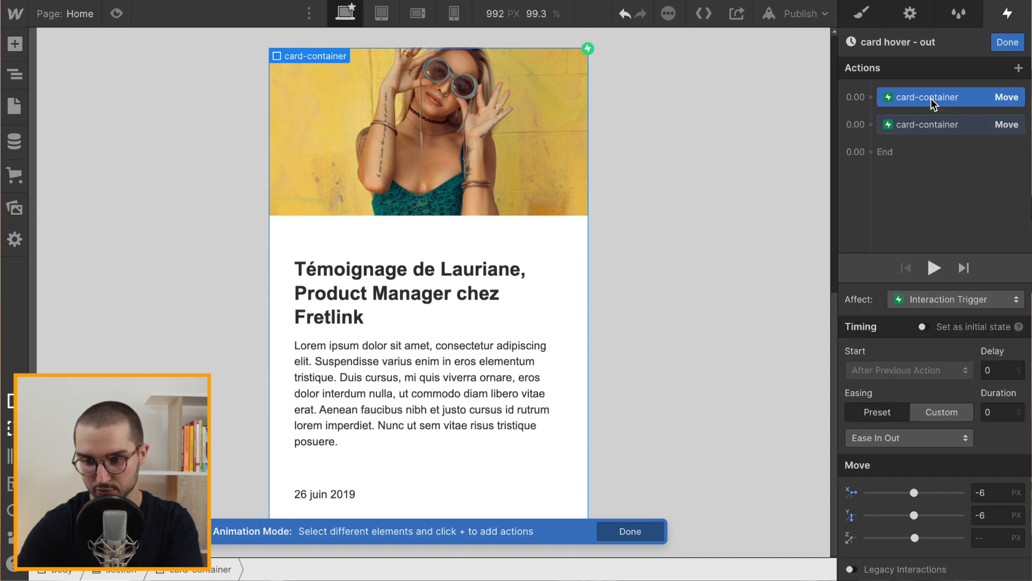
Step: Set the 0 px Move action in "card hover - out" to Ease In Out easing with a 0.2 s duration
left_click(928, 129)
left_click(929, 127)
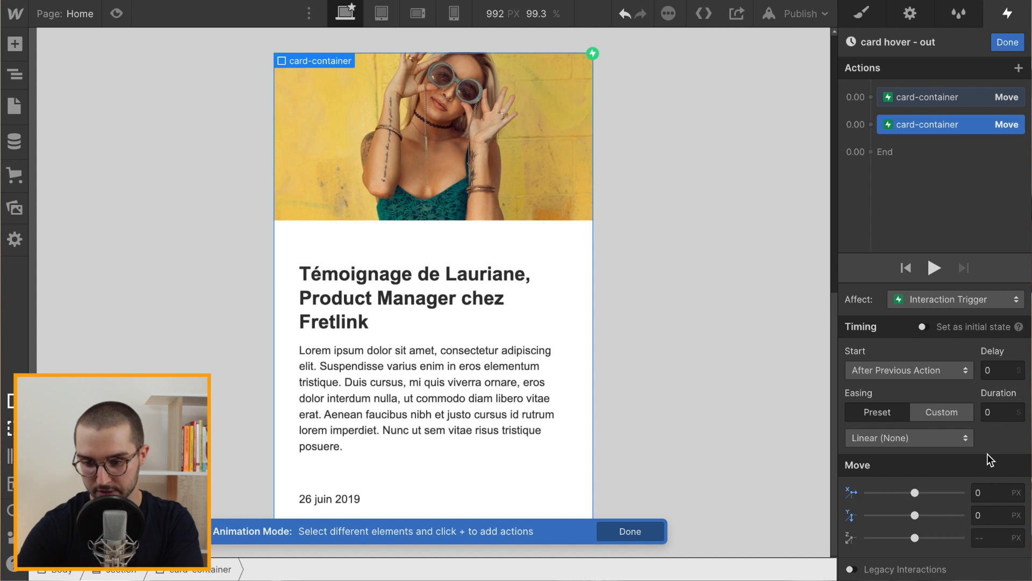
left_click(945, 438)
left_click(895, 102)
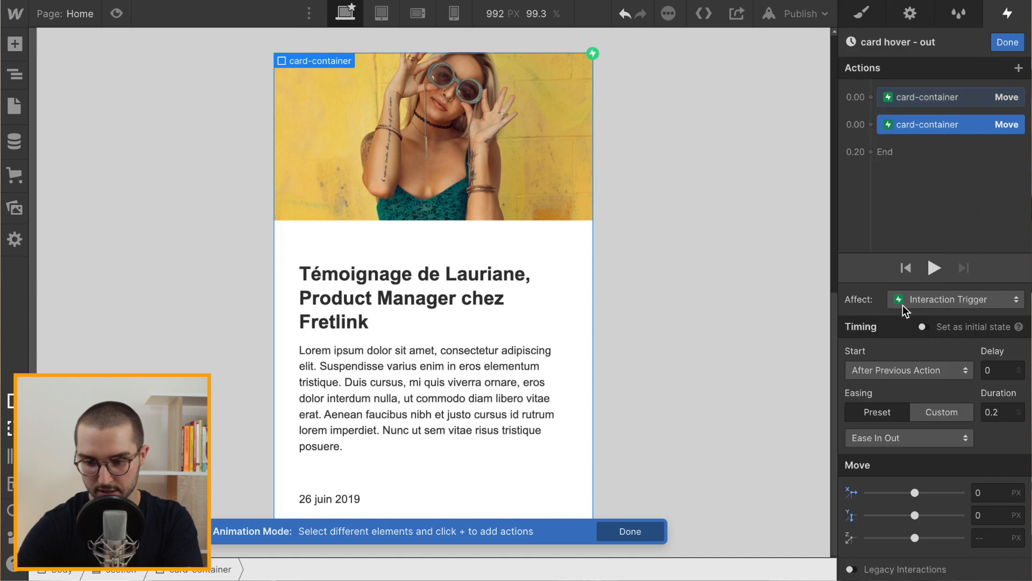
Step: Review the -6 px Move action's settings and preview the card's hover animation on the page
left_click(921, 94)
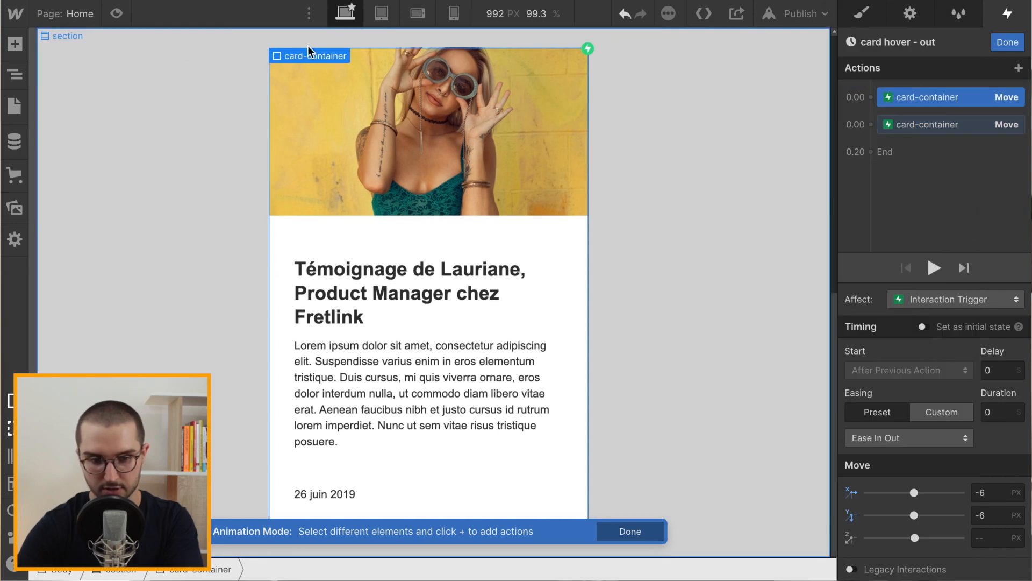
left_click(116, 14)
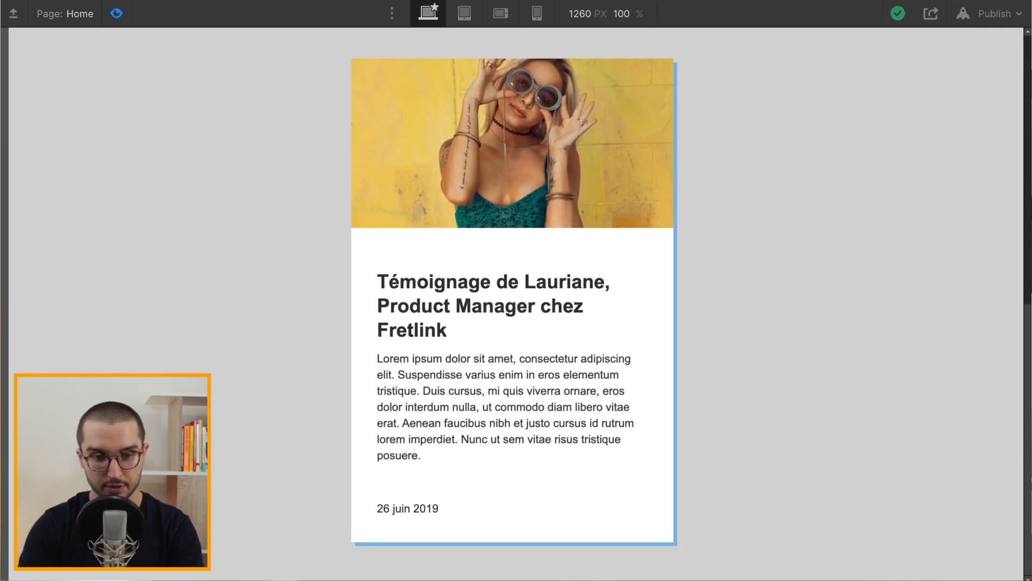
left_click(115, 14)
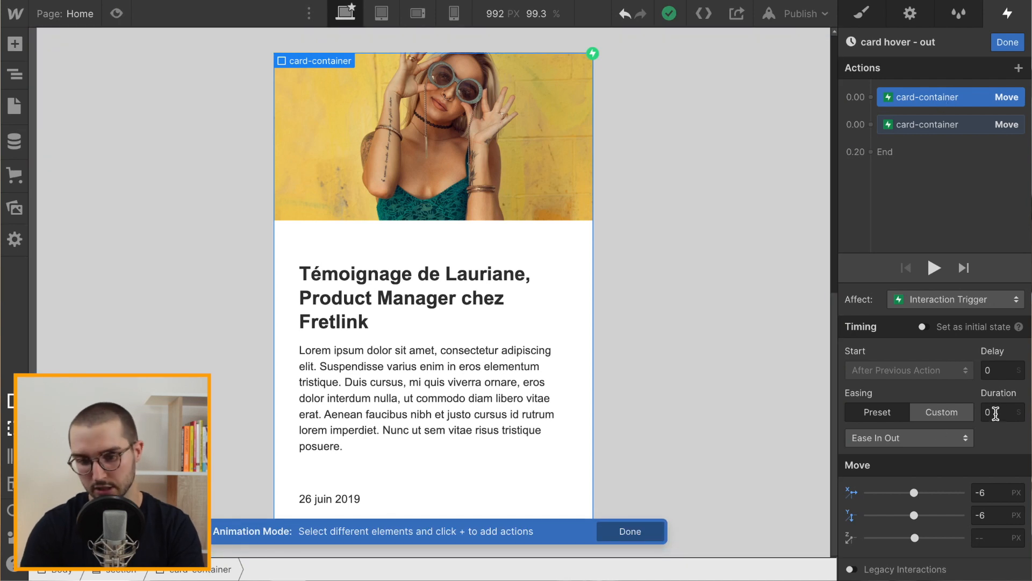
Step: Finish editing the animation, publish the site to its webflow.io domain, and view the card on the live page
left_click(627, 531)
left_click(813, 15)
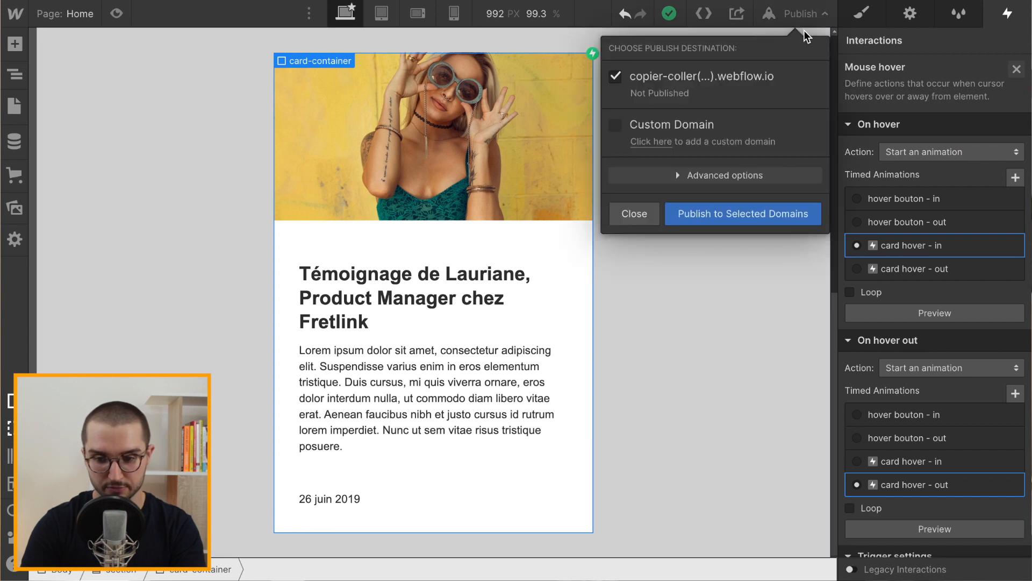
left_click(740, 213)
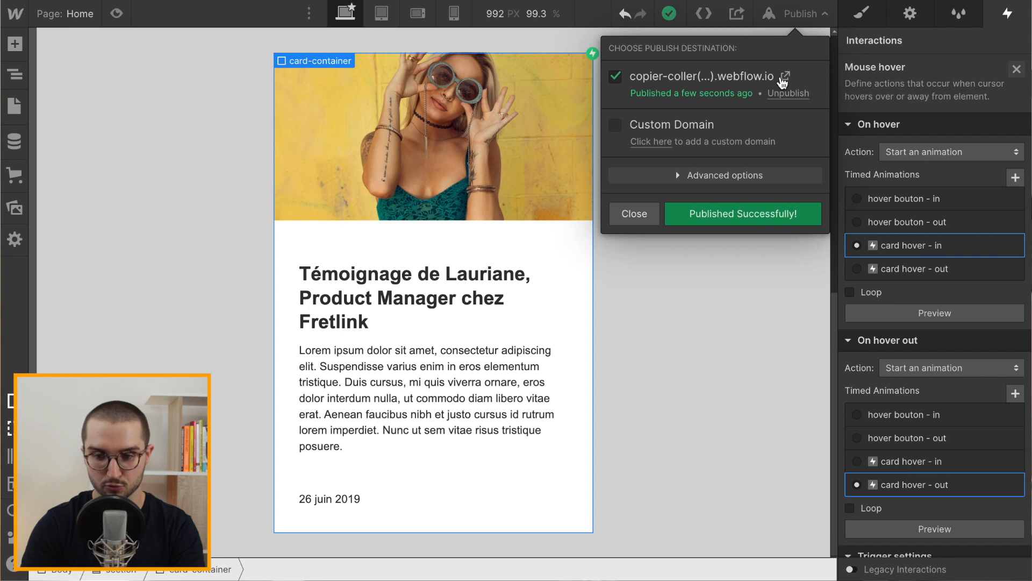
left_click(786, 78)
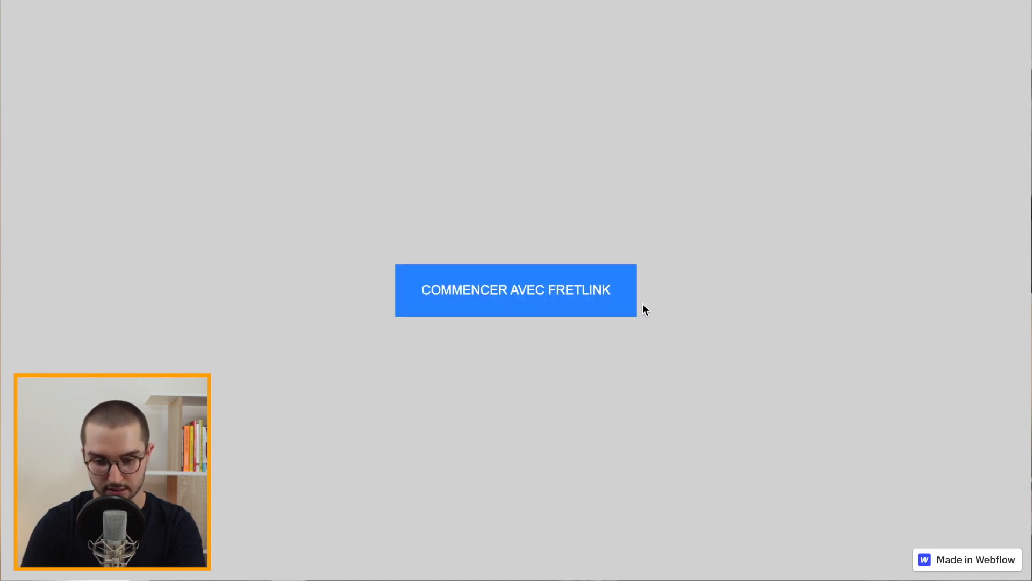
scroll(591, 398, "down", 10)
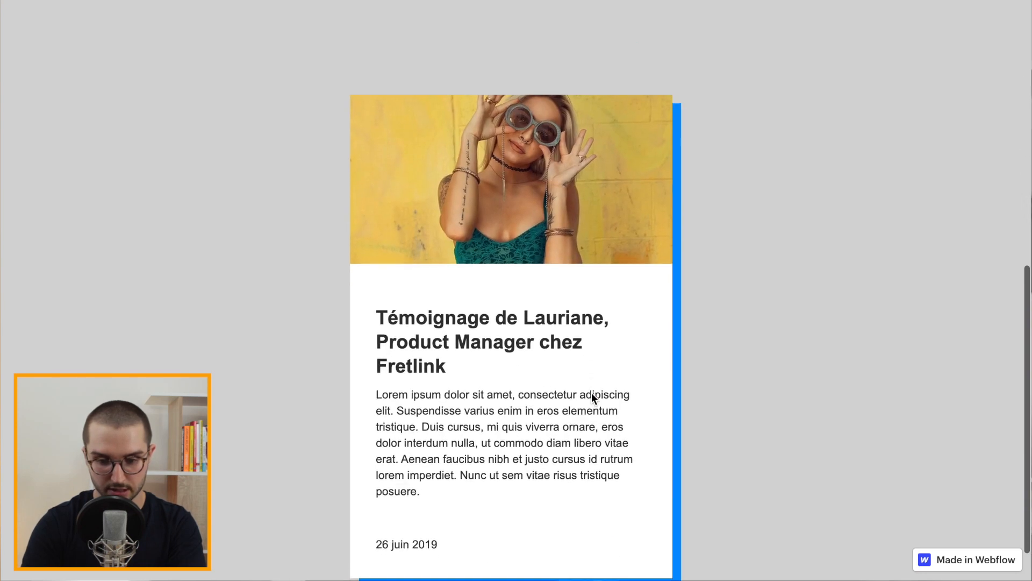